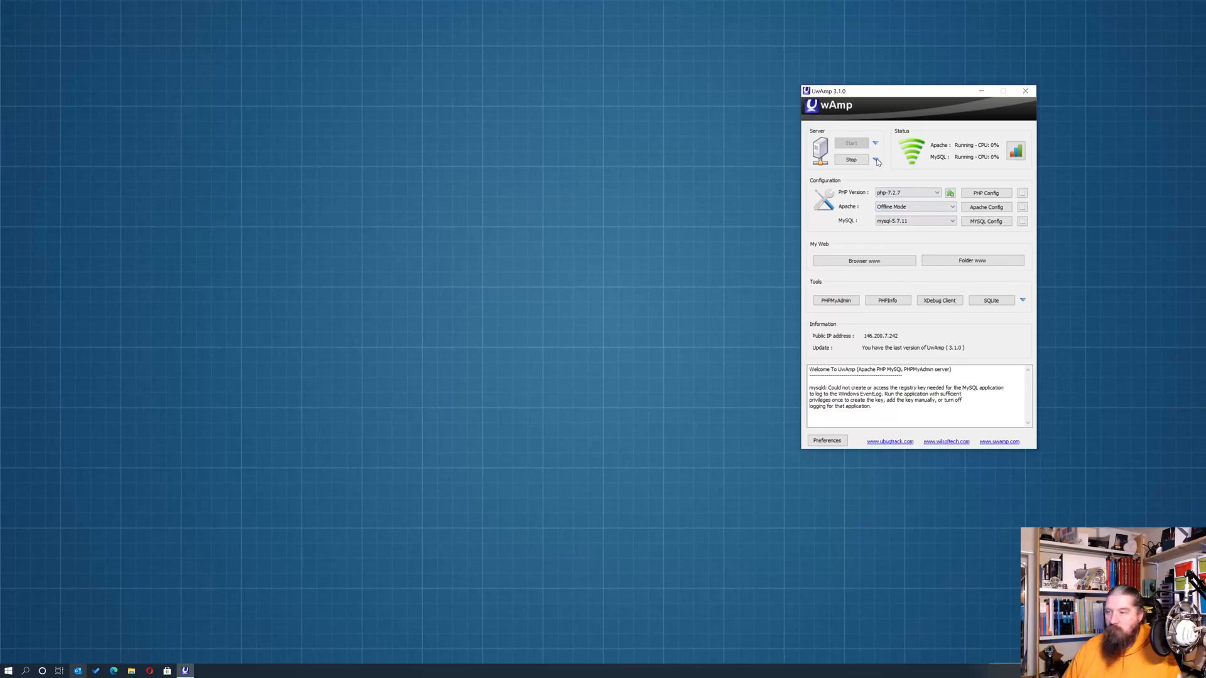
Stop the Apache server in UwAmp and move the UwAmp window to the upper-right corner of the desktop.
left_click(899, 166)
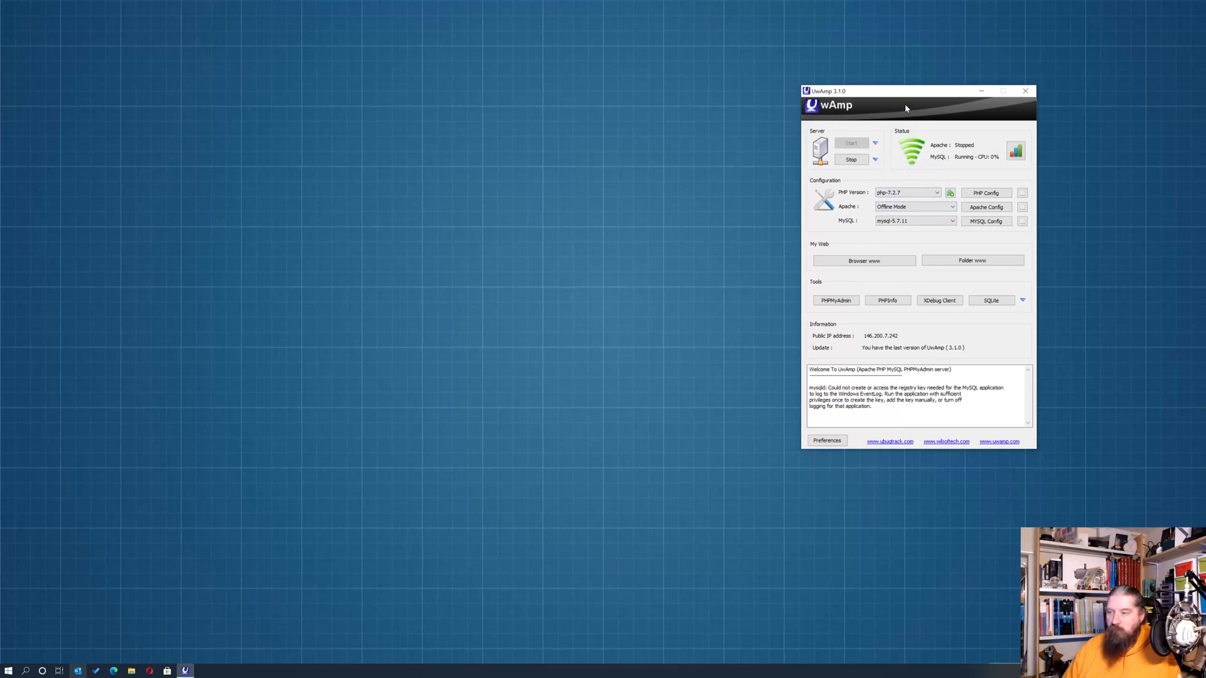
left_click_drag(913, 102, 1065, 34)
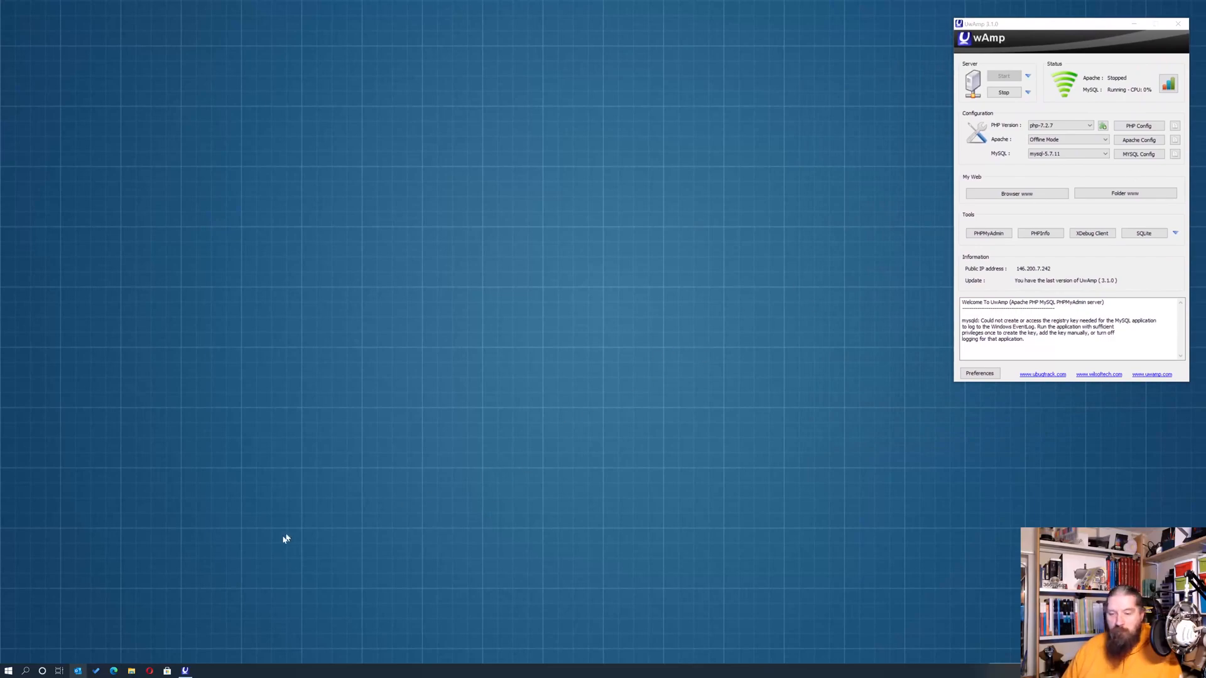
Launch MySQL Workbench 8.0 CE, restore it to a smaller window and place it on the desktop below the UwAmp window.
left_click(9, 671)
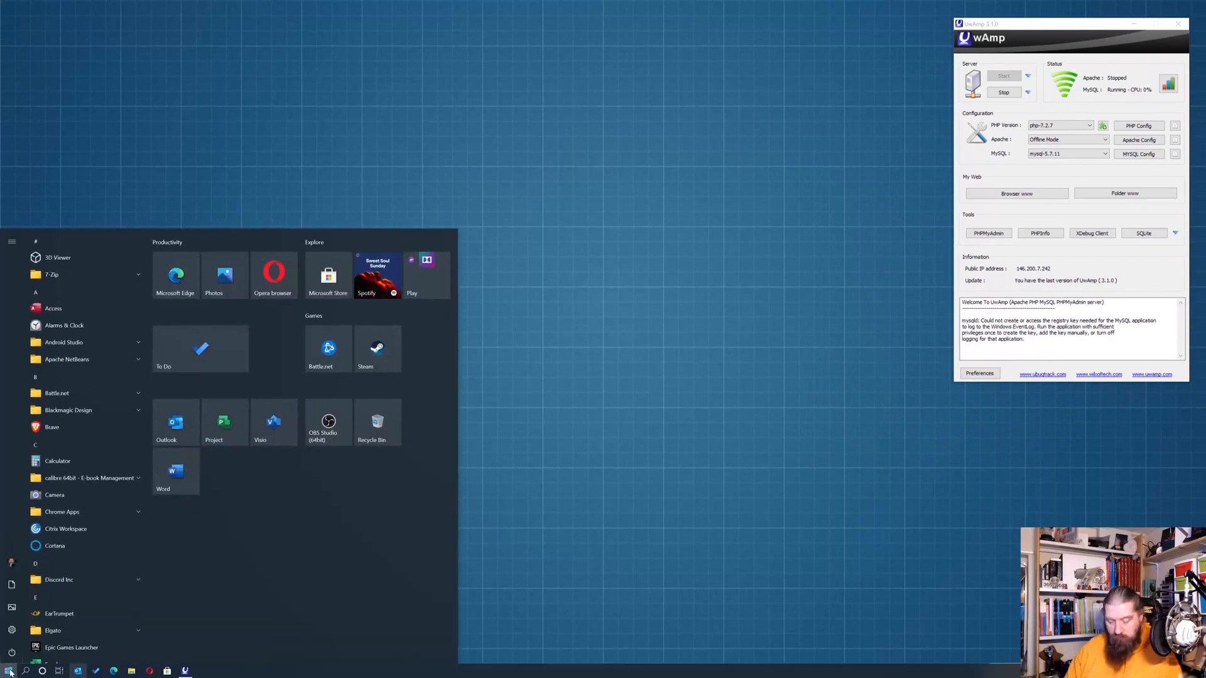
type("workb")
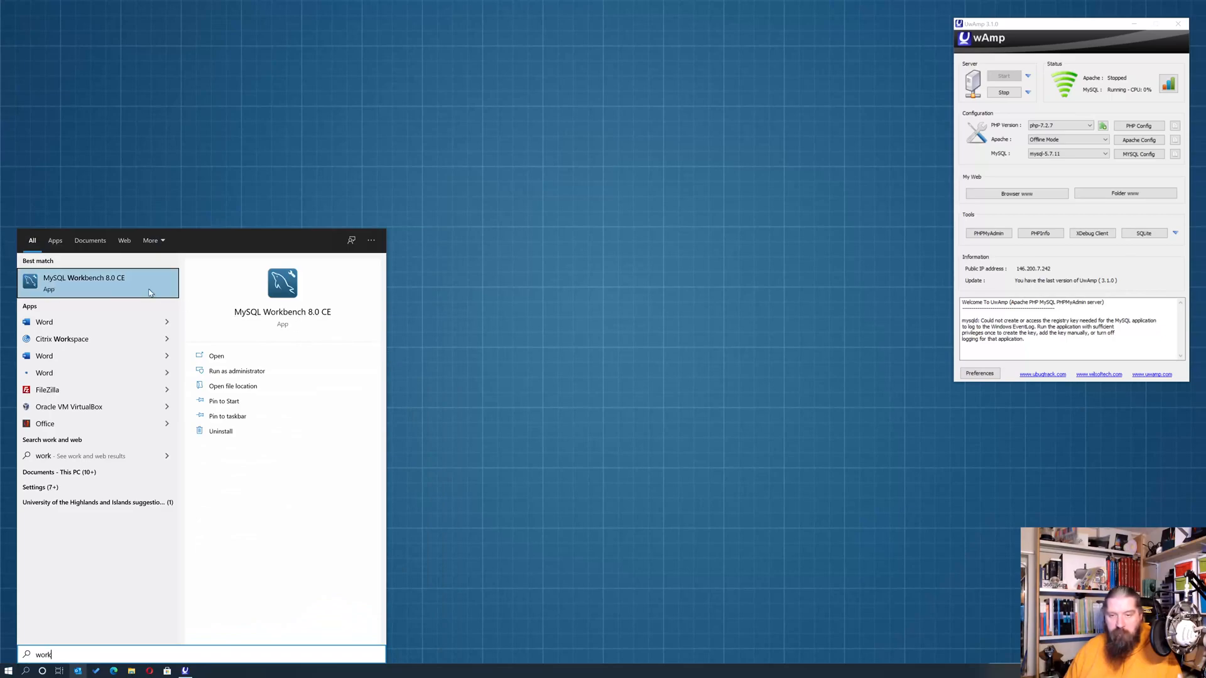
left_click(121, 279)
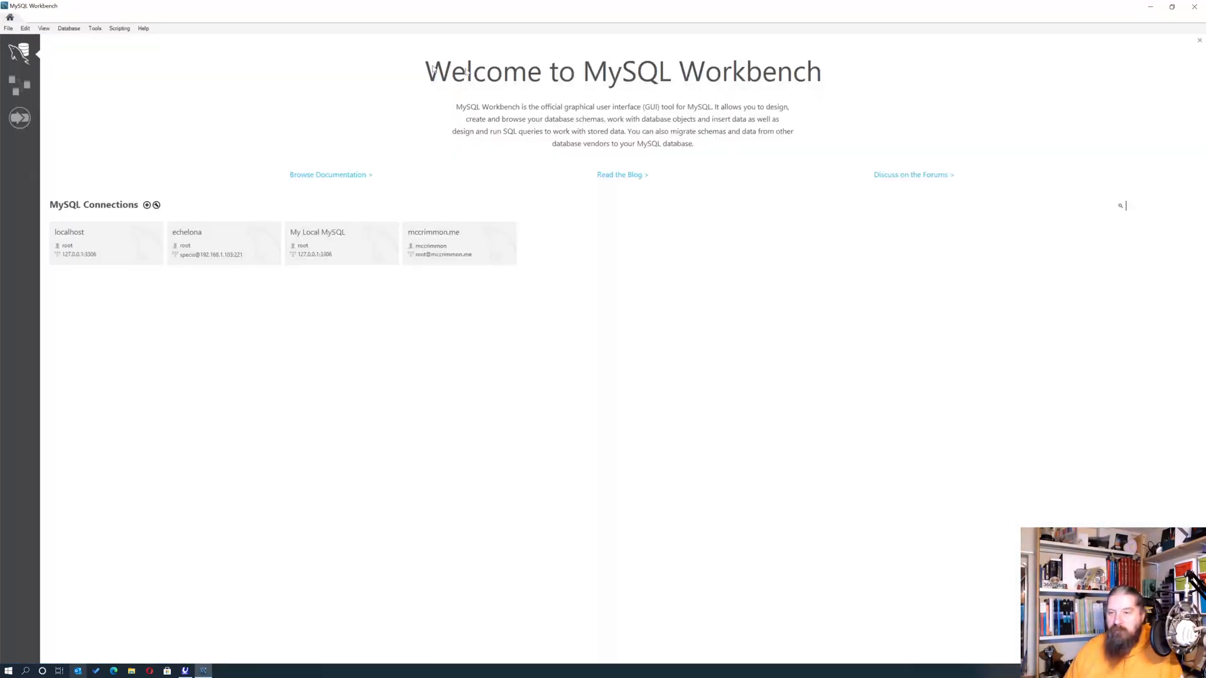
left_click_drag(609, 8, 676, 221)
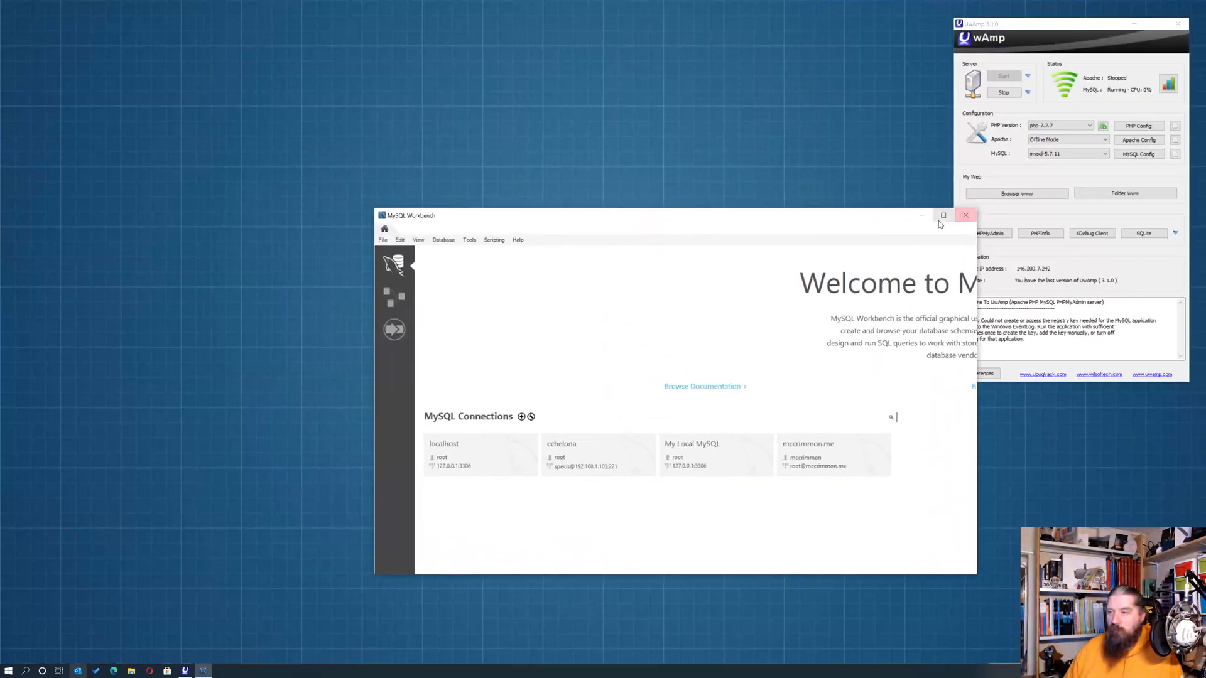
left_click_drag(853, 218, 1052, 278)
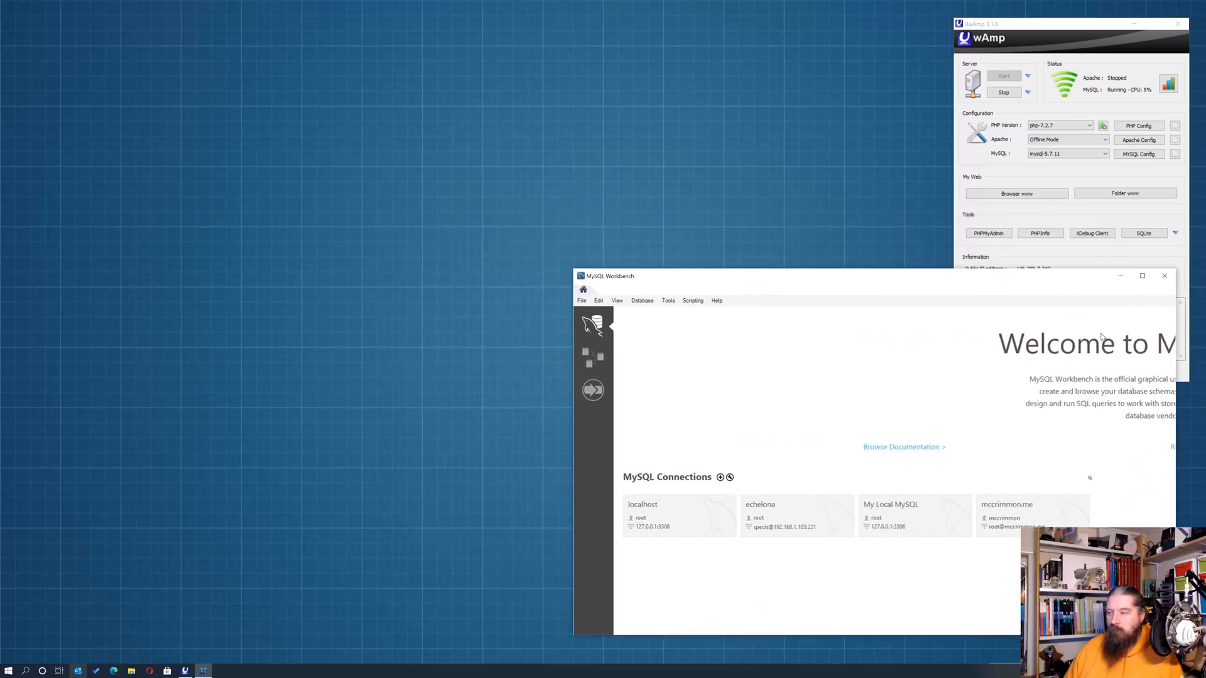
left_click_drag(1157, 384, 957, 390)
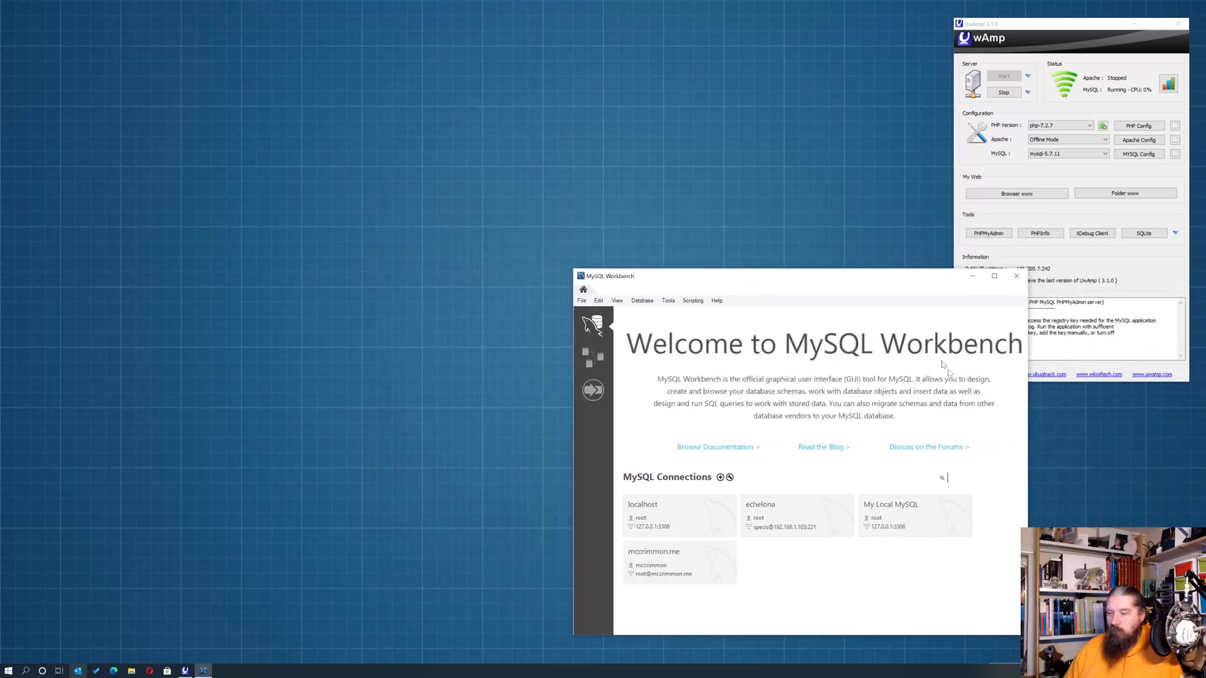
left_click_drag(837, 282, 981, 289)
left_click(486, 220)
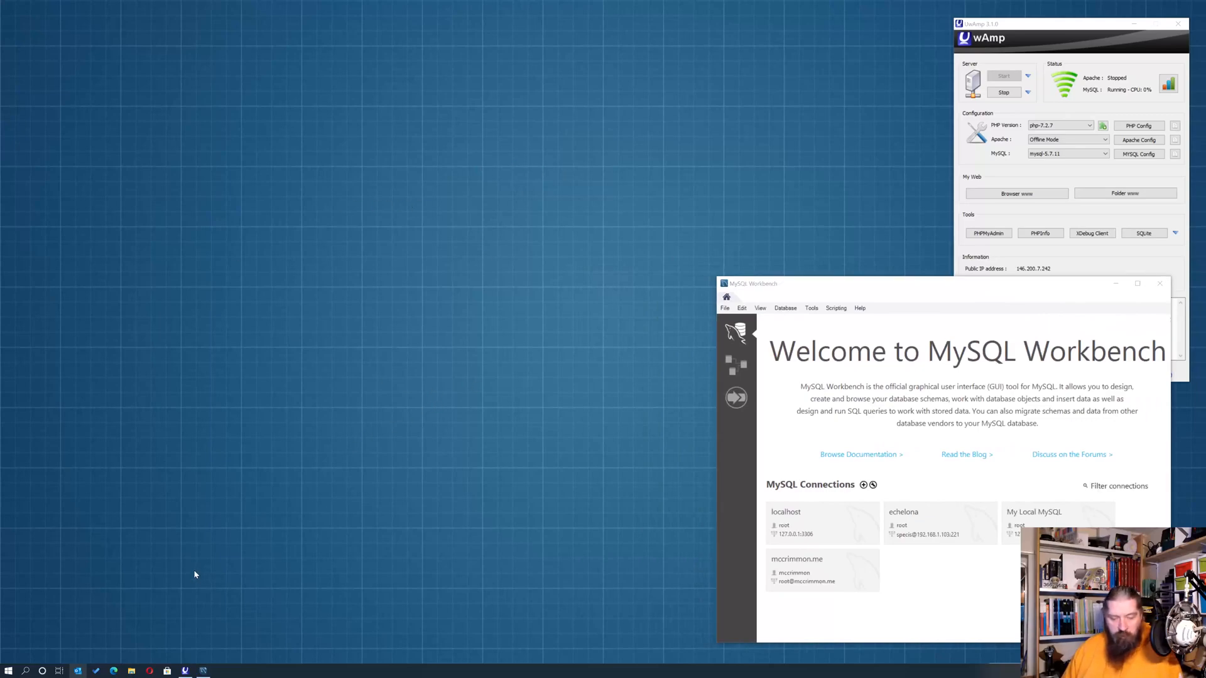
Switch to Access, create the blank database Database5.accdb and minimise its window.
left_click(7, 671)
type("acc")
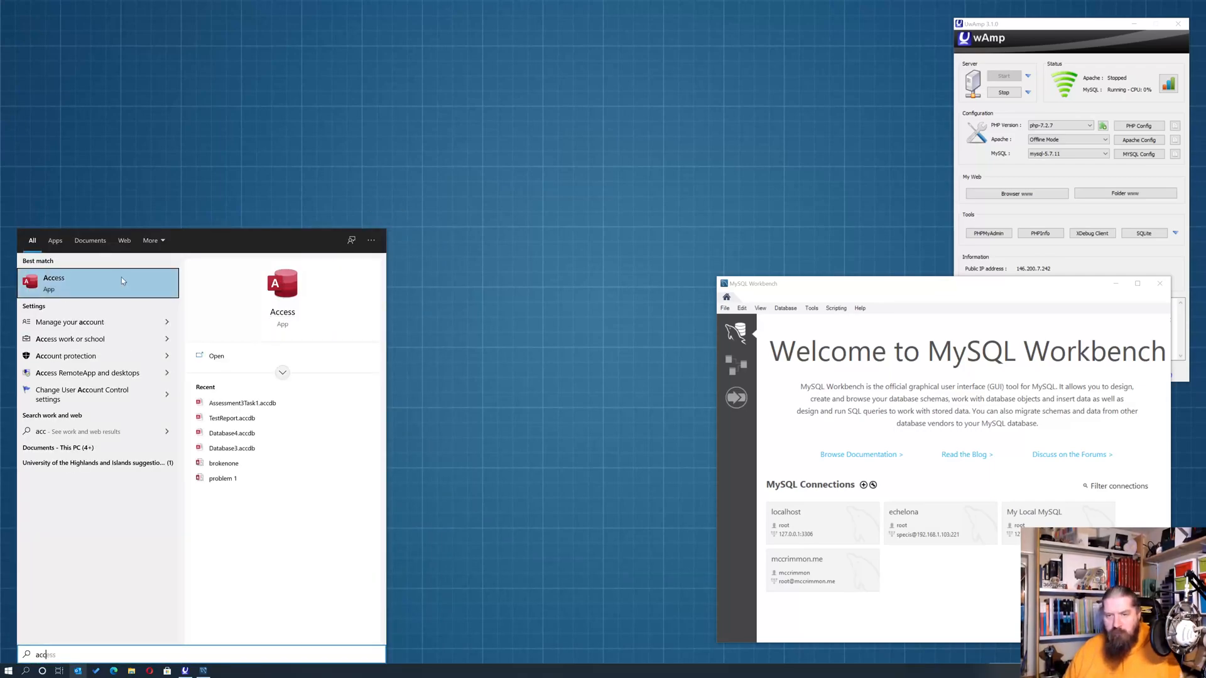
key("Return")
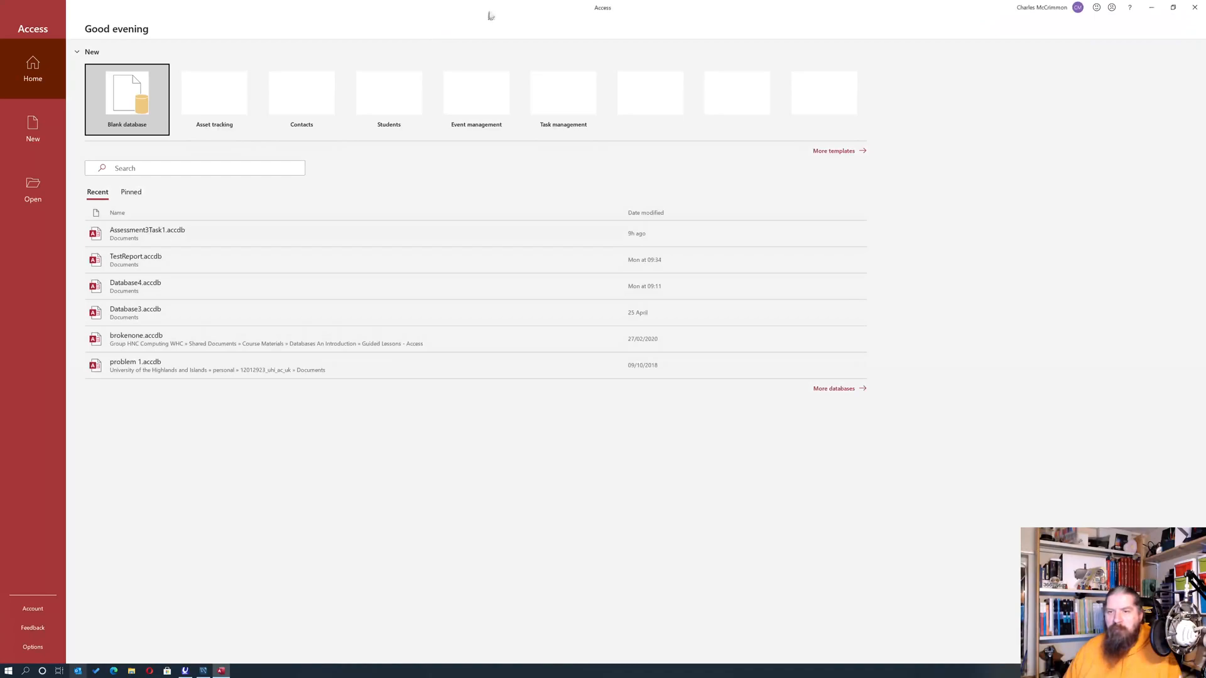
left_click(335, 460)
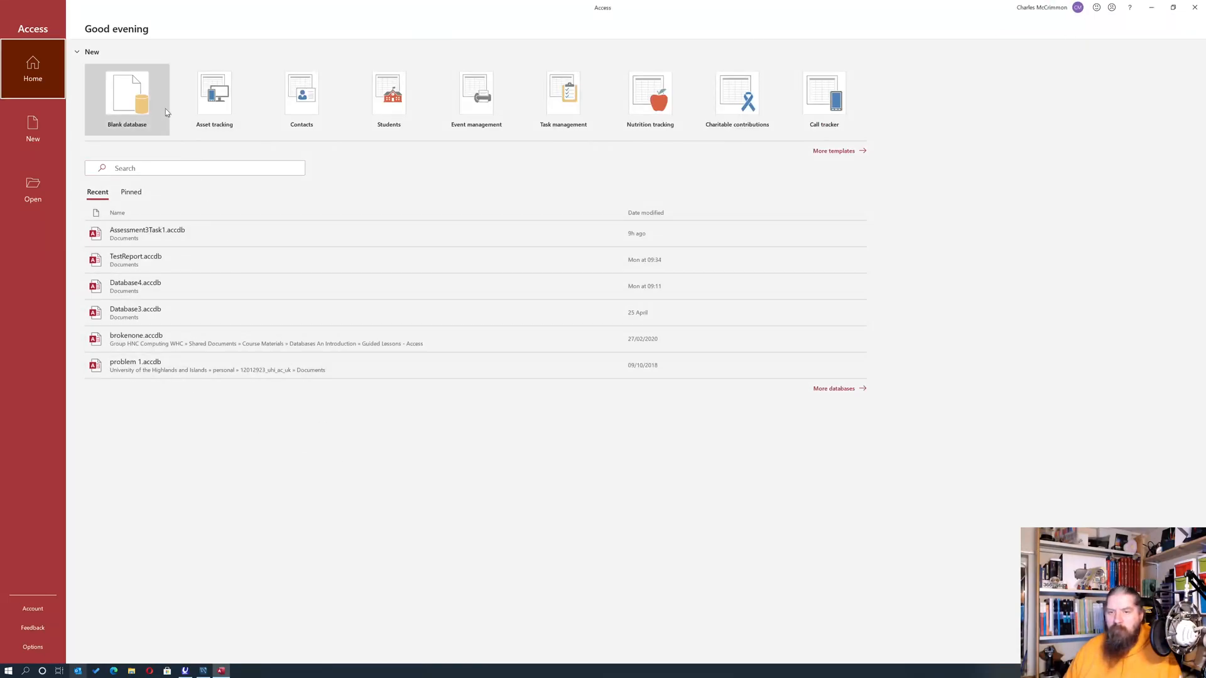
left_click(154, 130)
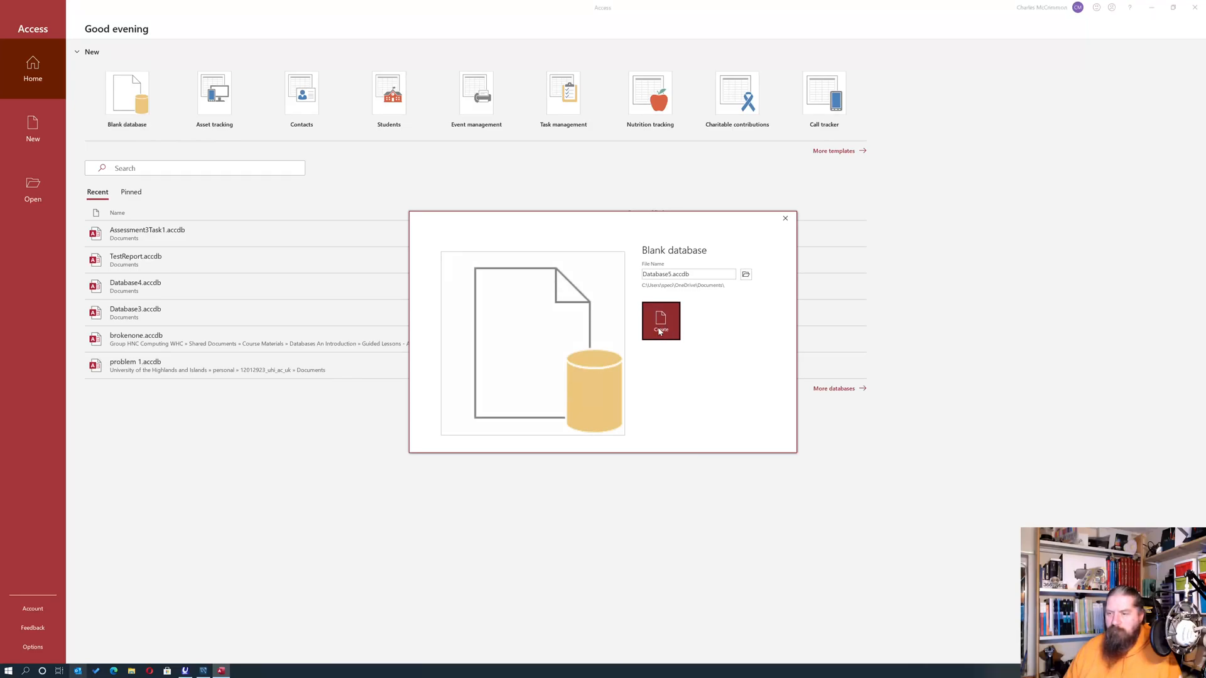
left_click(660, 329)
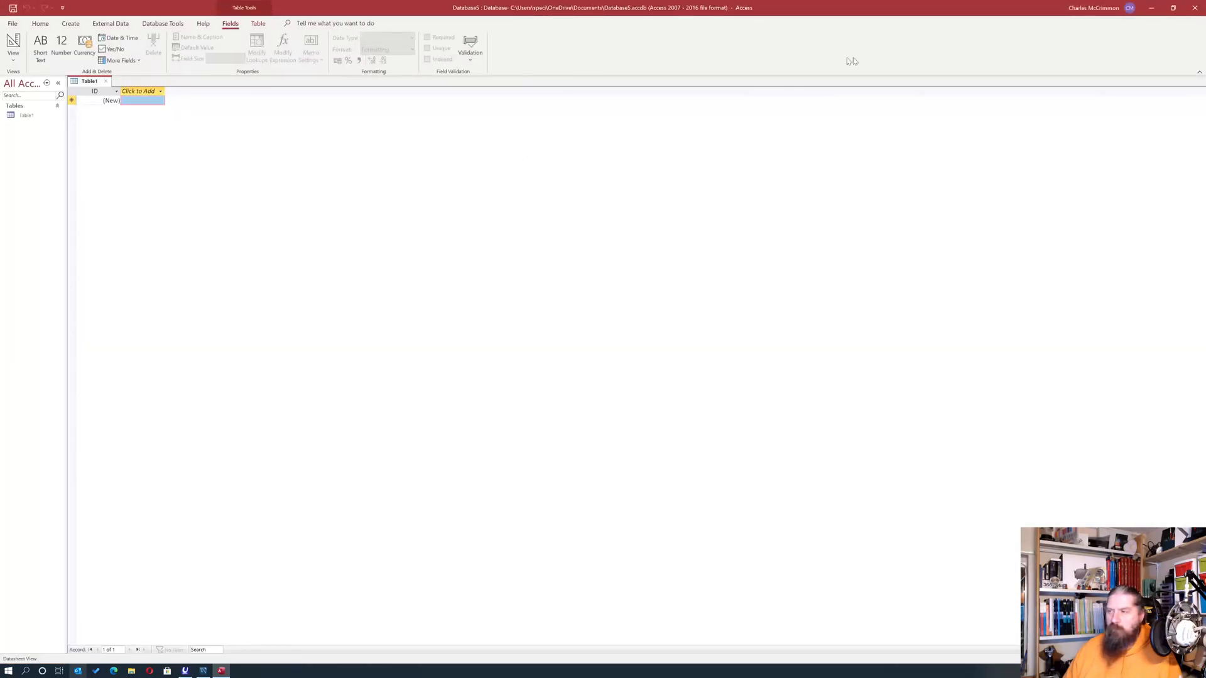
left_click_drag(814, 11, 537, 45)
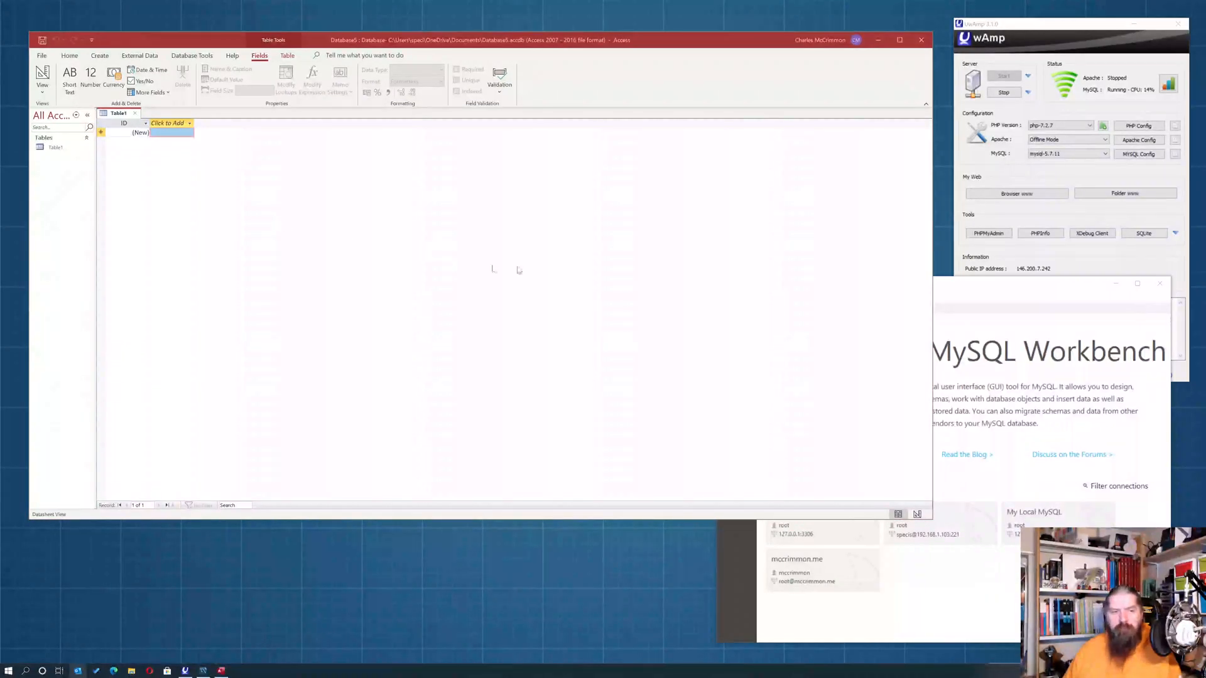
left_click(878, 39)
Switch to MySQL Workbench and connect to the localhost server, entering the root account password.
left_click_drag(844, 287, 681, 237)
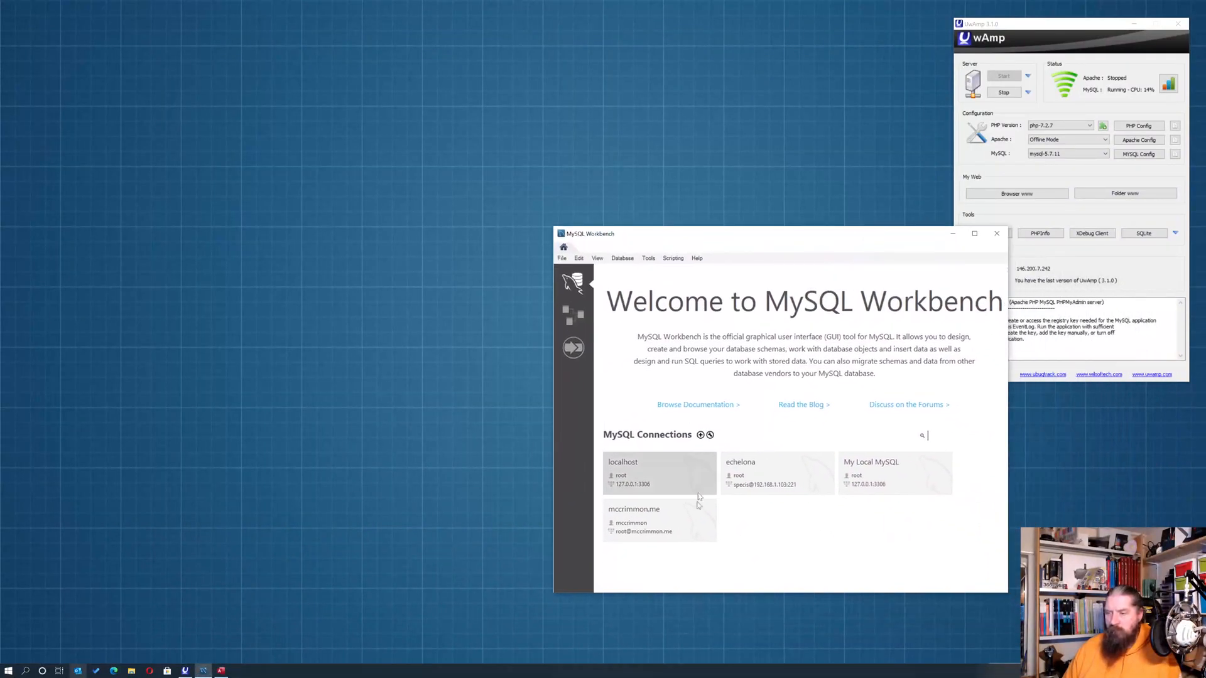
left_click(633, 484)
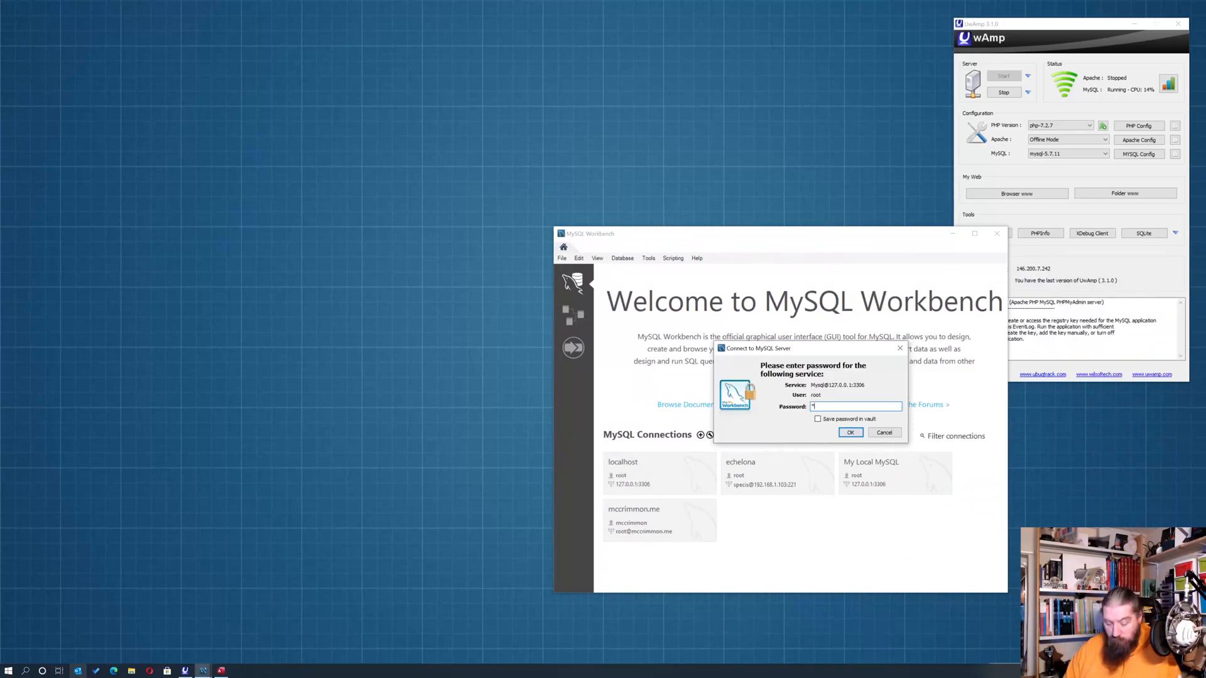
key("Return")
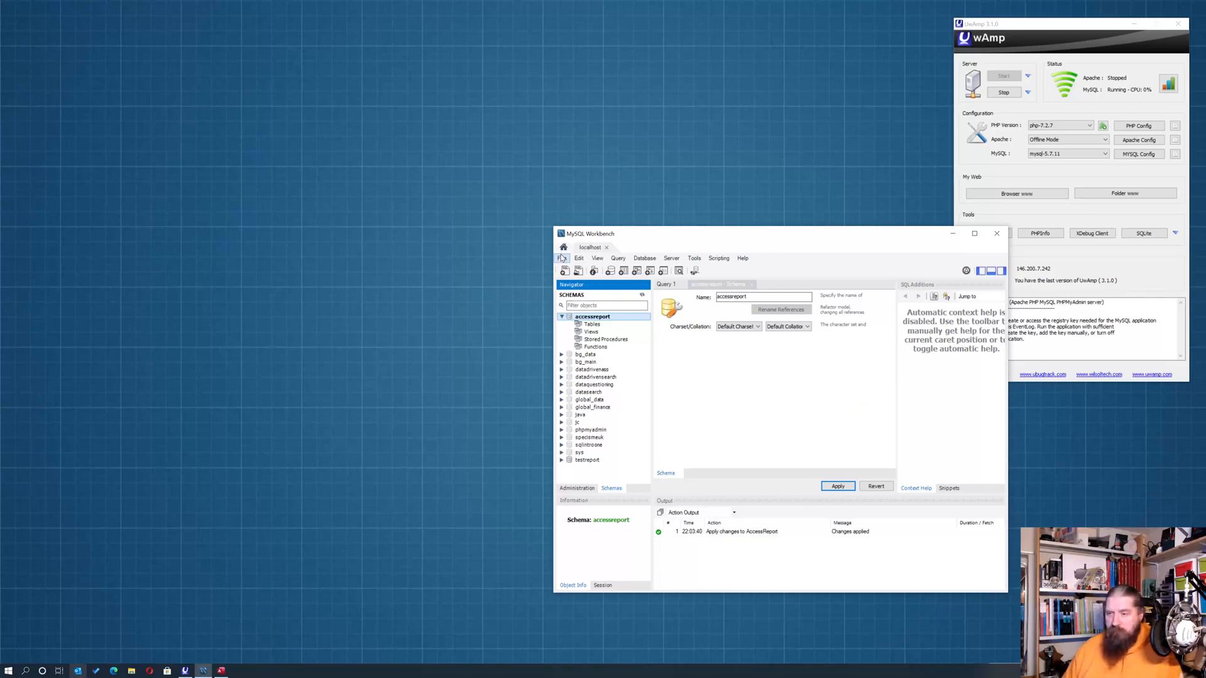
Open the SQL script world.sql from the world.sql folder in Downloads.
left_click(562, 258)
left_click(562, 258)
left_click(562, 258)
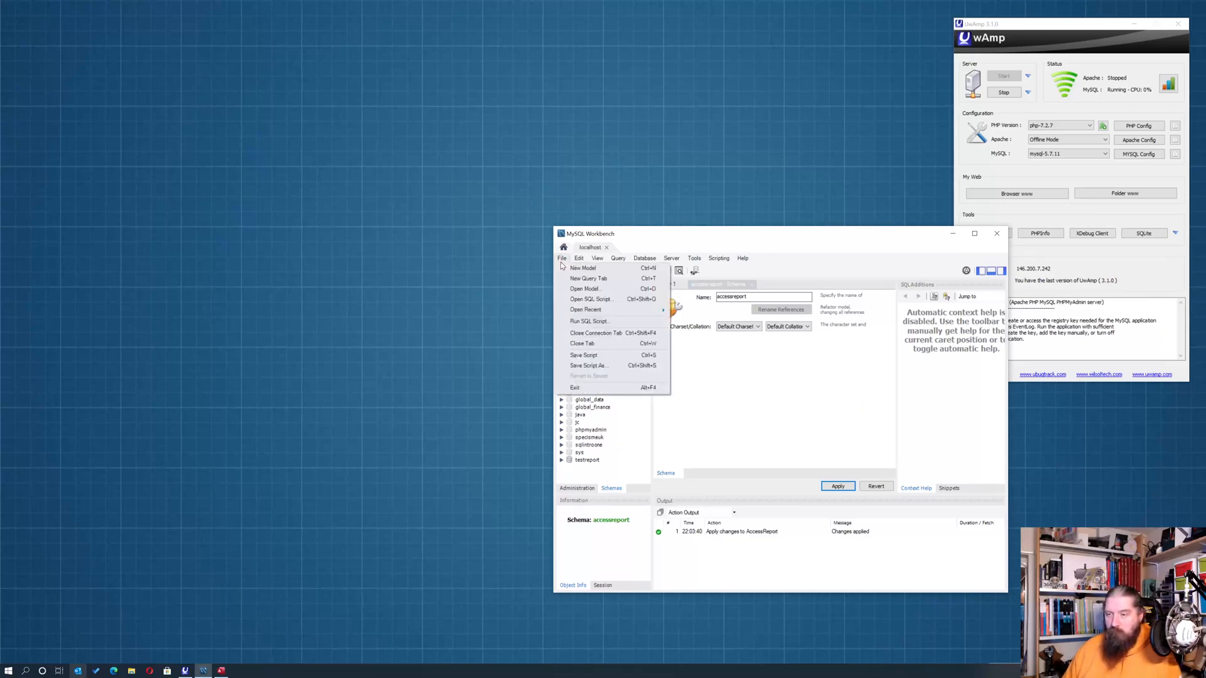
left_click(583, 300)
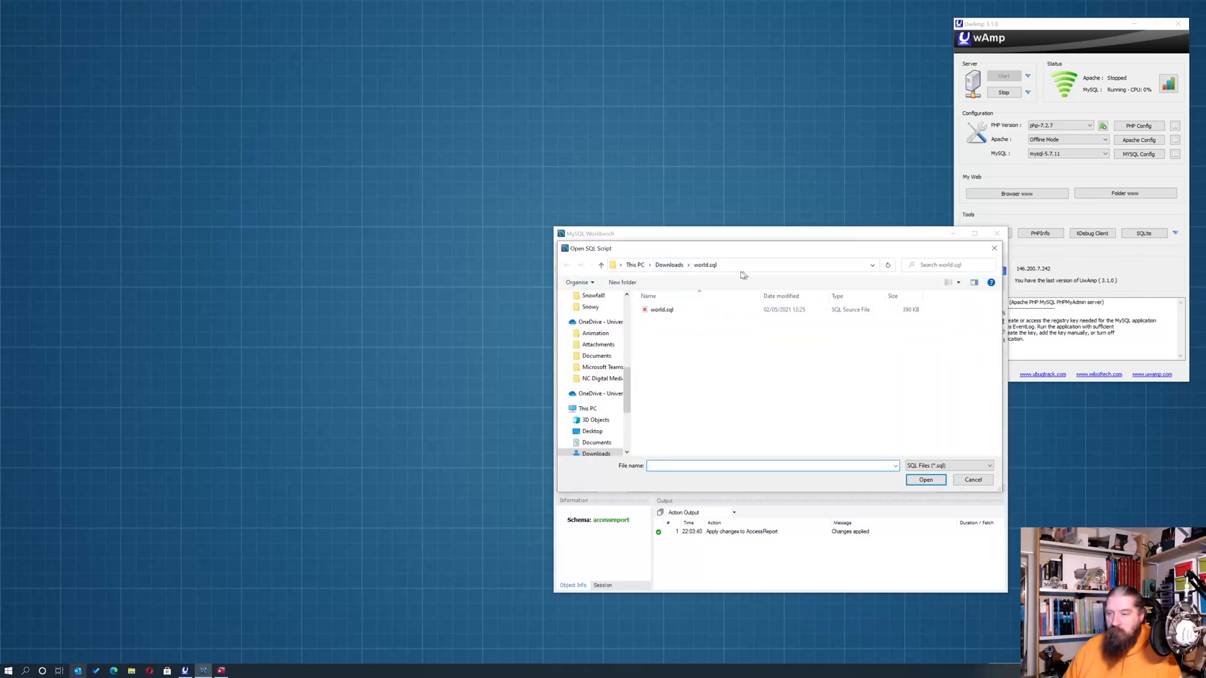
left_click(669, 315)
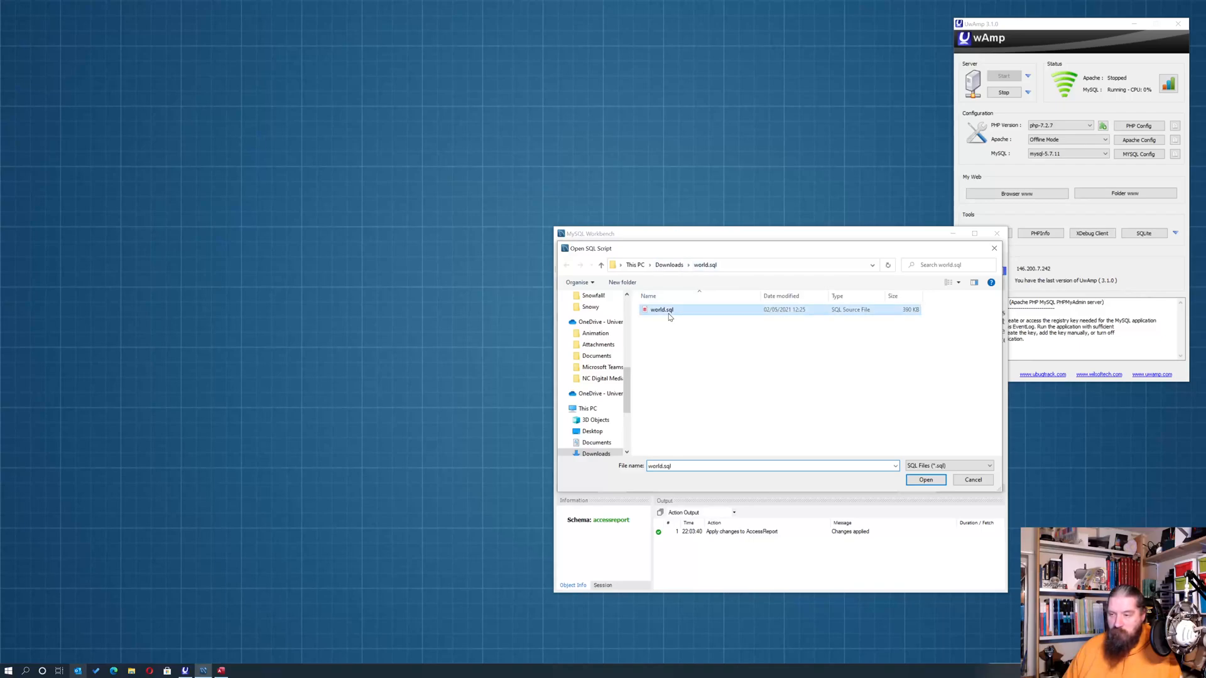
left_click(936, 479)
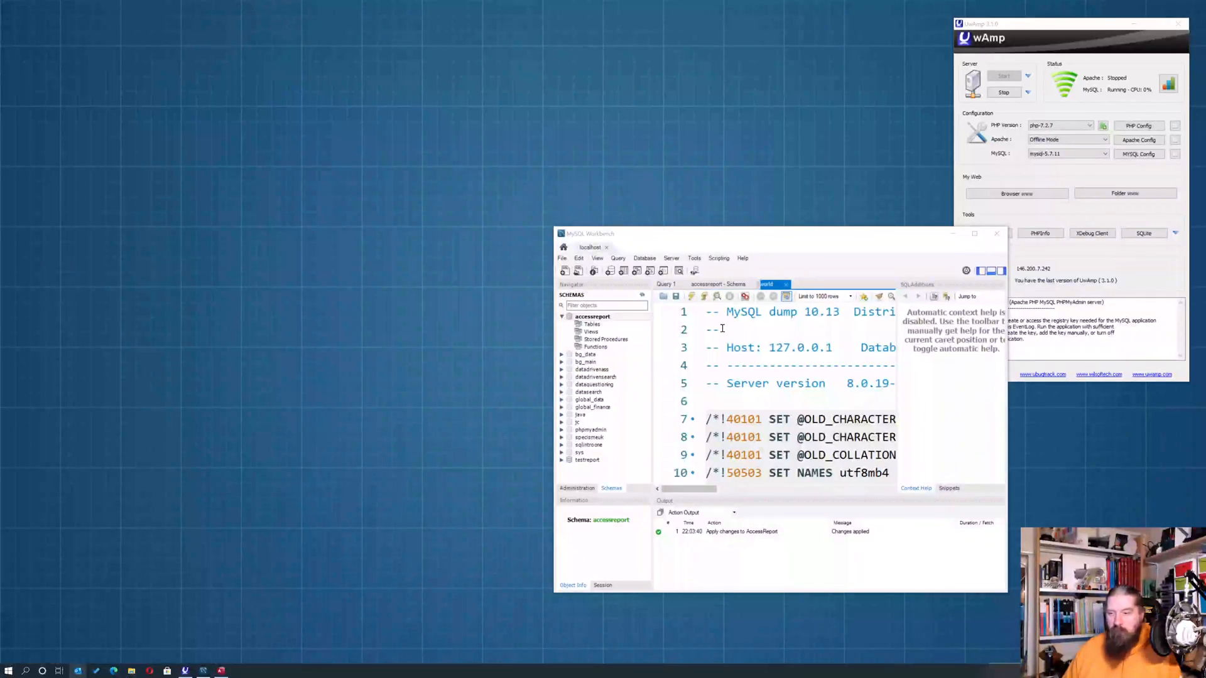
Execute the whole world script on the localhost connection and refresh the schema list.
left_click(690, 296)
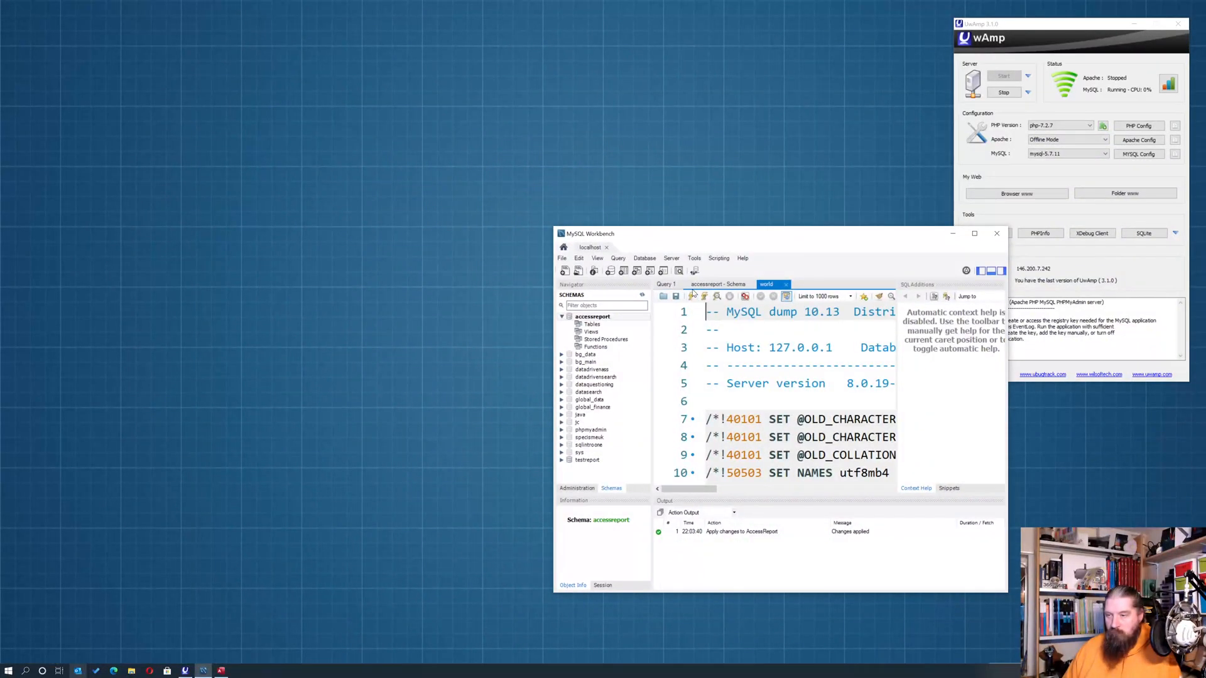
left_click(642, 296)
left_click(589, 325)
Maximise the Workbench window, select the world schema and examine the script's opening statements that create the database.
left_click_drag(741, 237, 634, 198)
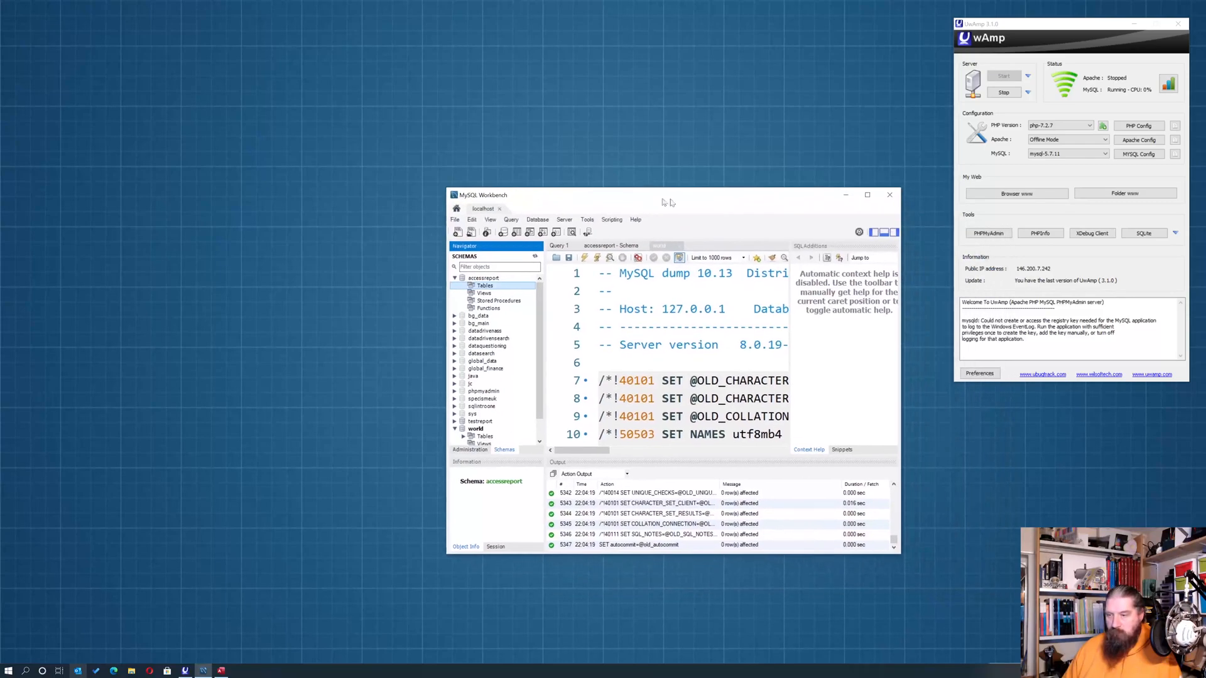
left_click(867, 195)
left_click(27, 239)
scroll(294, 306, "down", 2)
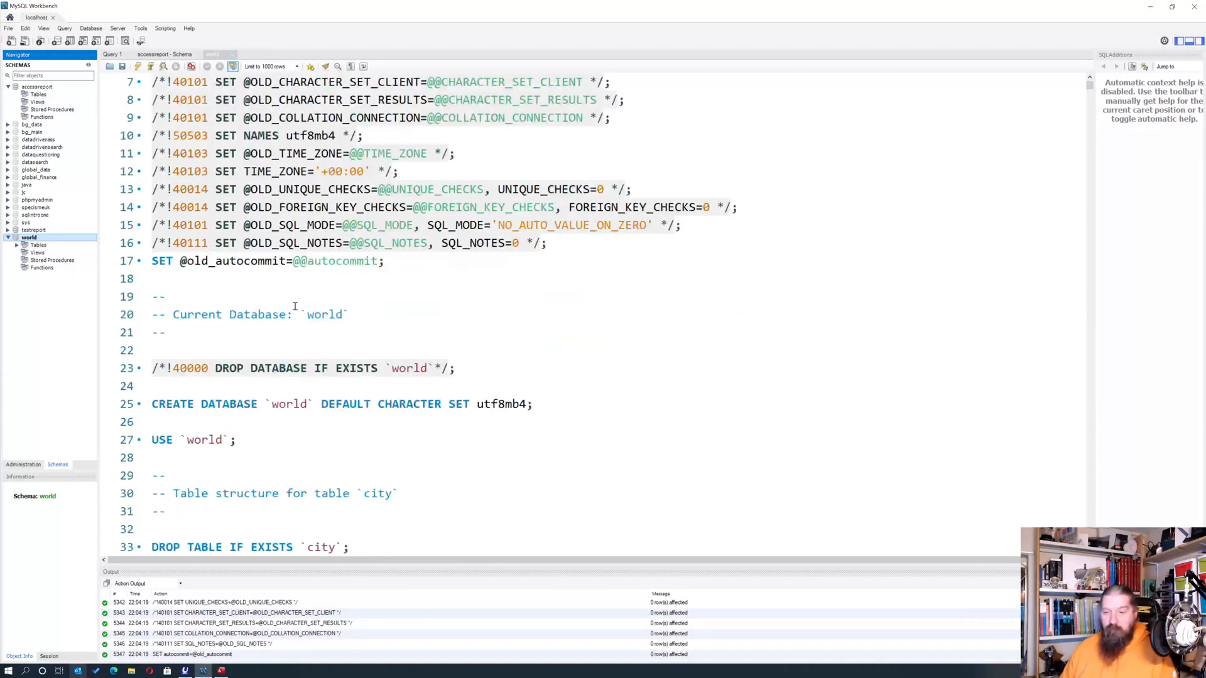
scroll(334, 337, "up", 1)
scroll(369, 317, "down", 3)
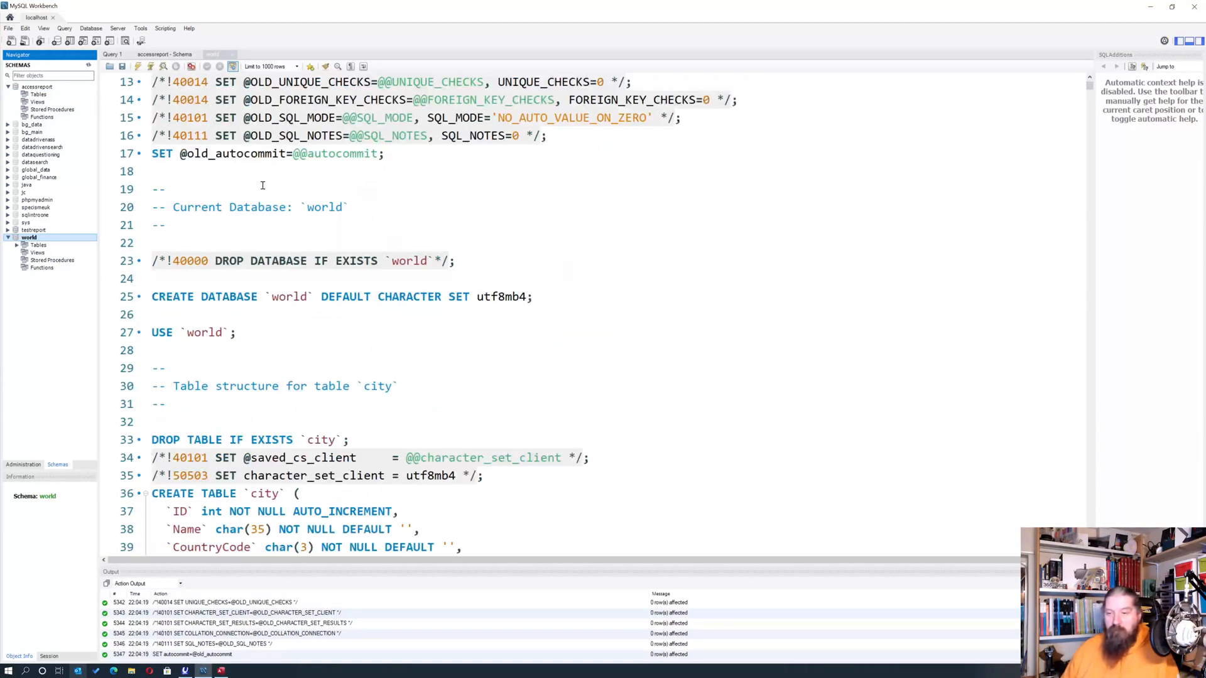
scroll(263, 192, "up", 4)
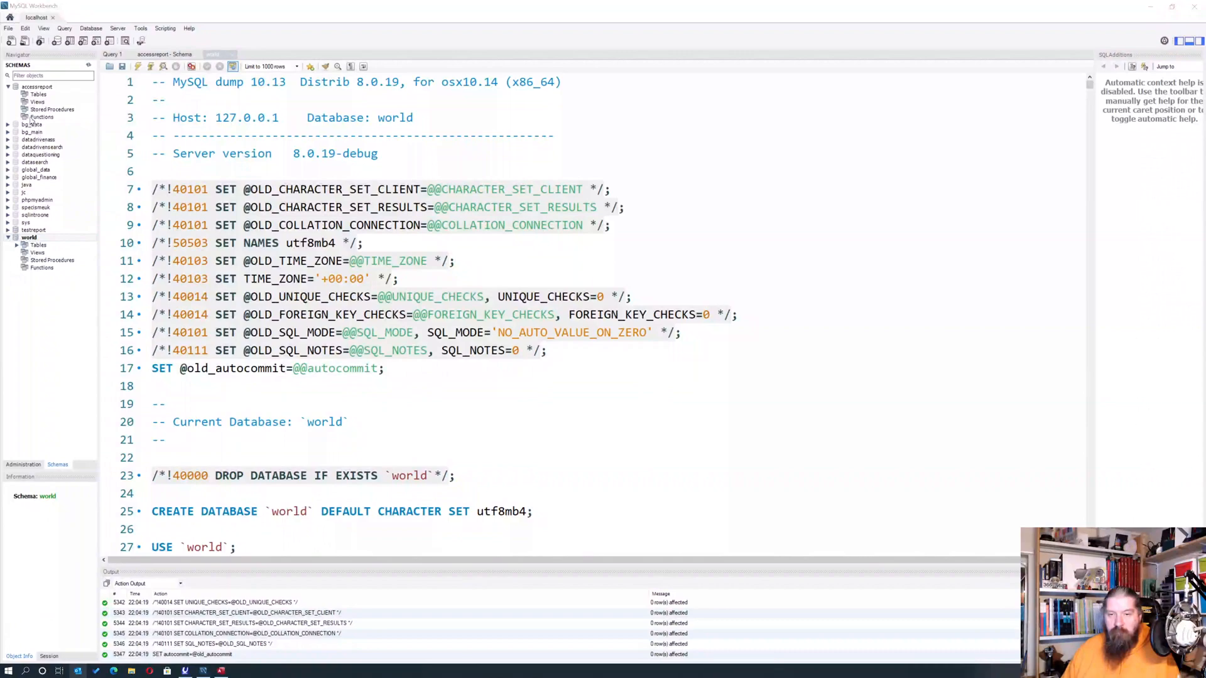
Collapse the accessreport schema, expand the world schema's tables and review the city table's structure and insert statements.
left_click(8, 87)
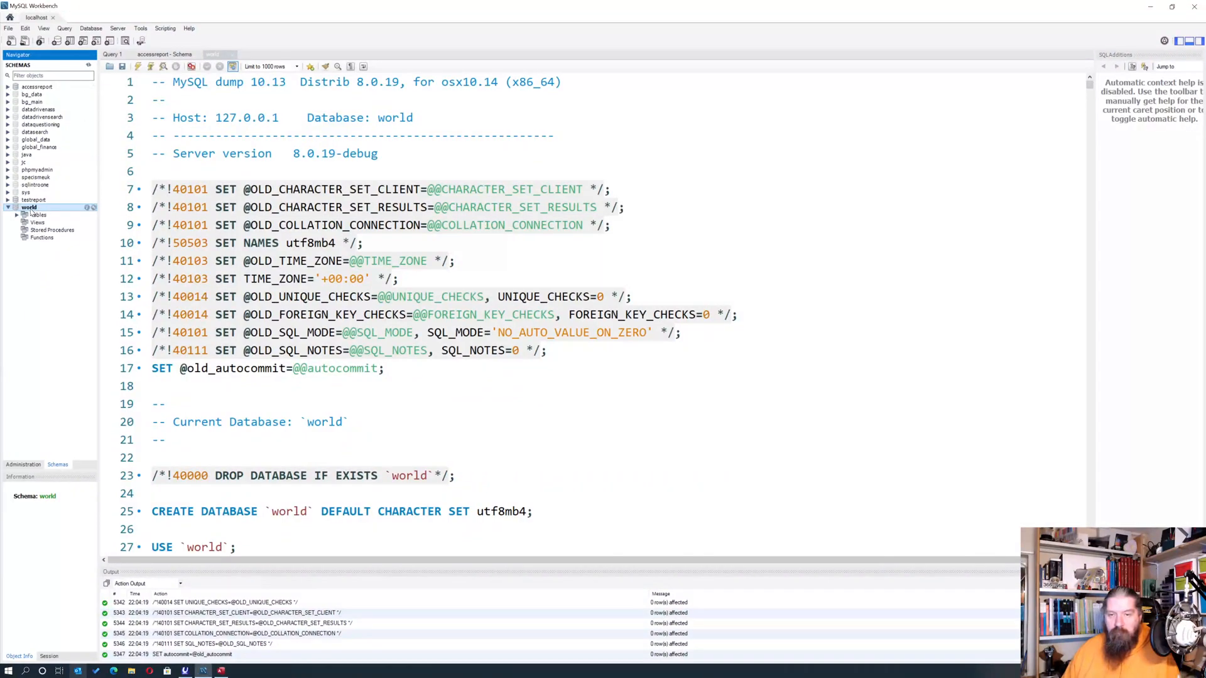
left_click(16, 217)
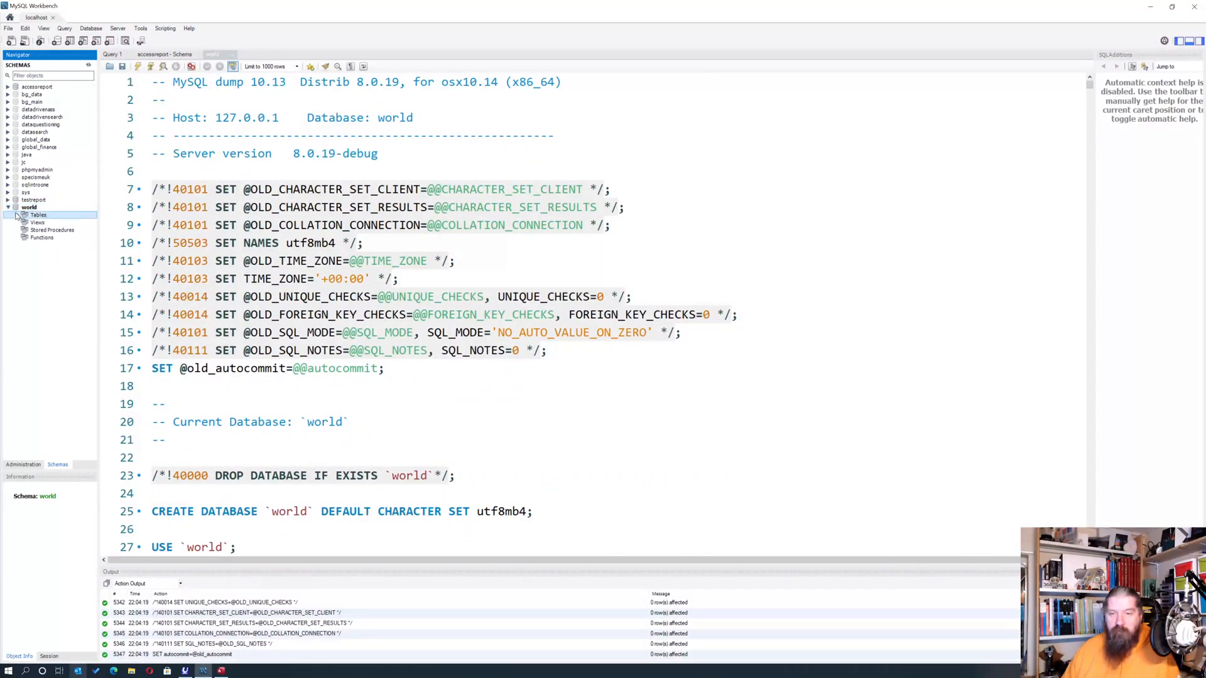
scroll(295, 300, "down", 19)
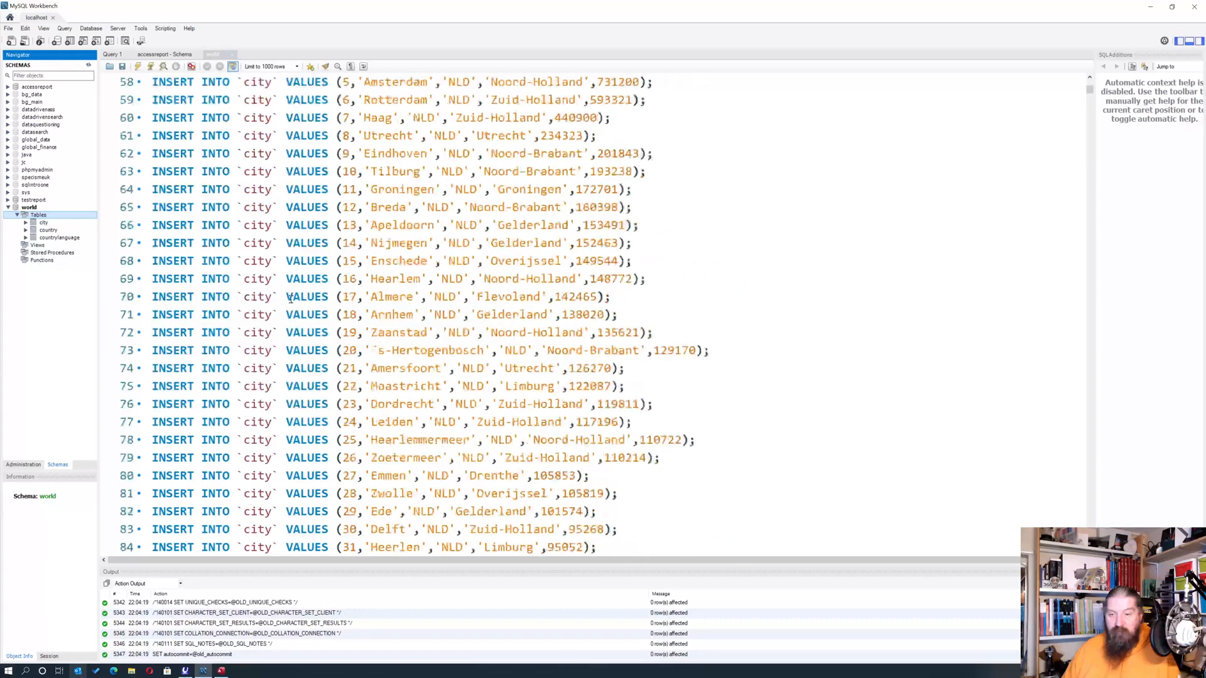
scroll(295, 300, "up", 14)
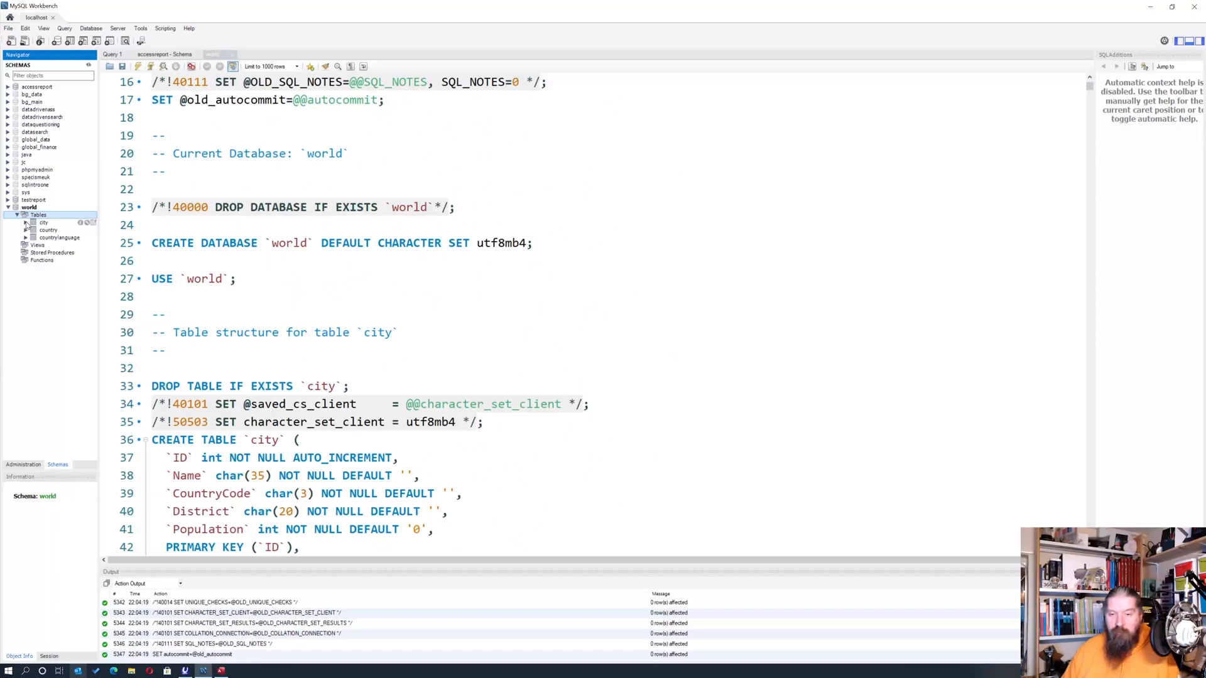
Expand the city table in the world schema down to its list of columns.
left_click(25, 224)
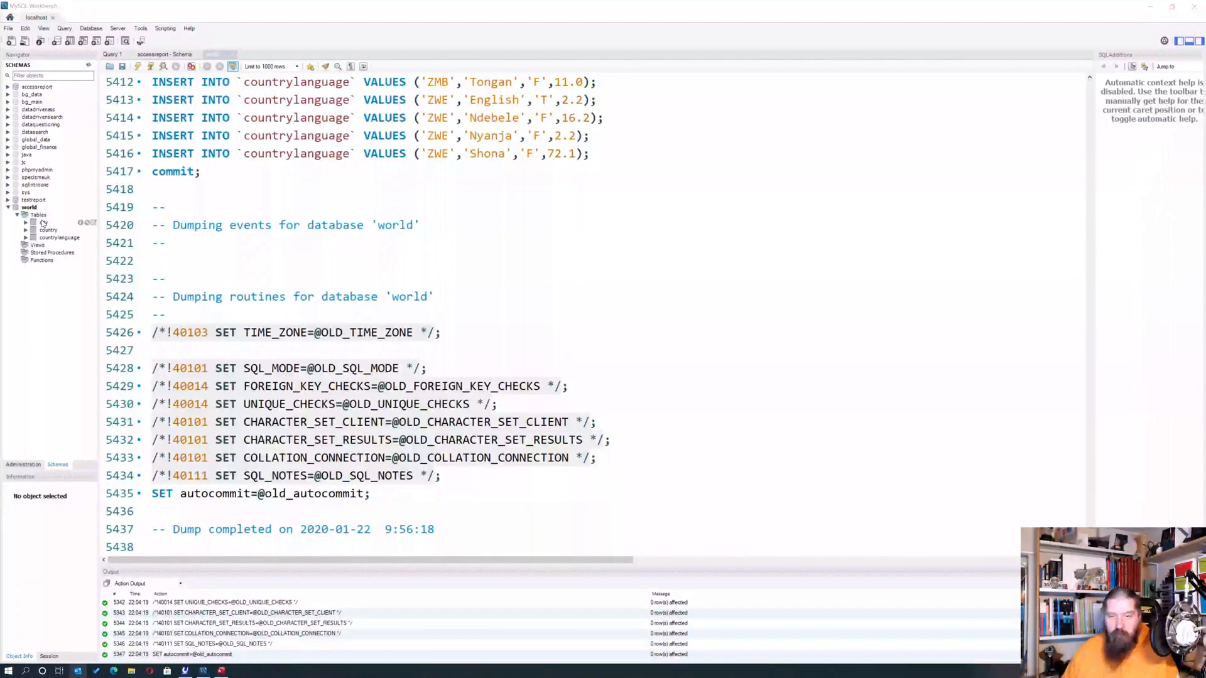
left_click(39, 224)
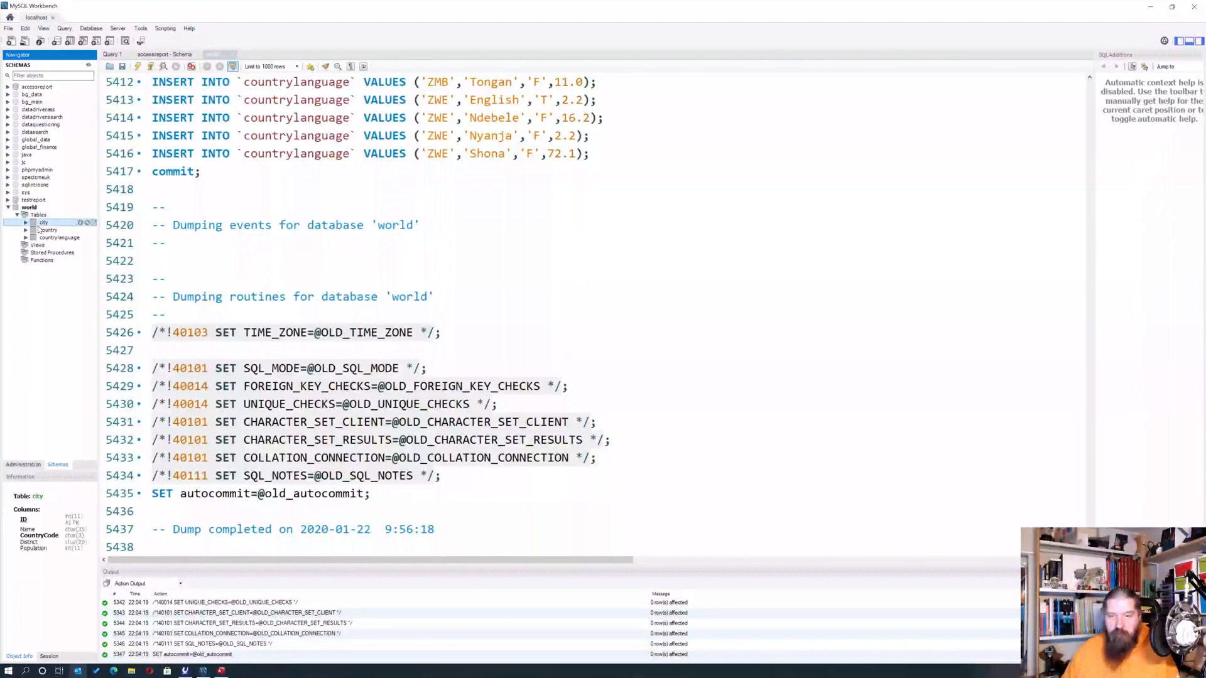
left_click(26, 224)
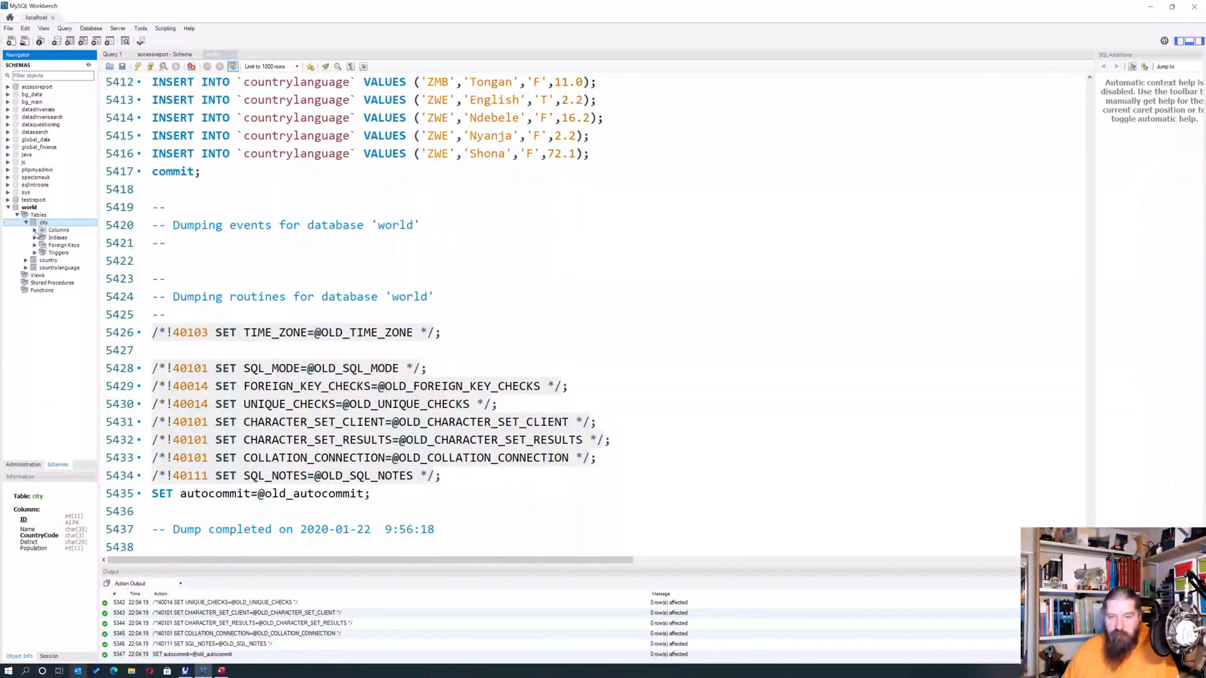
left_click(36, 230)
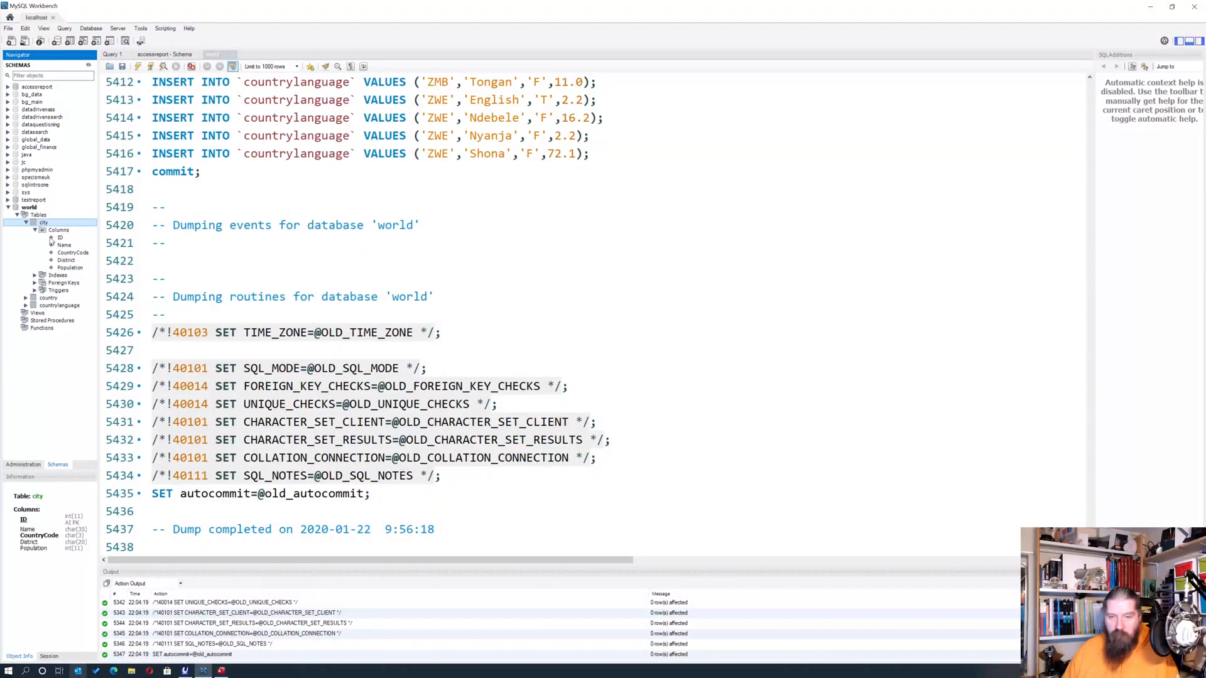
Expand the world schema's country table to examine its columns, the Population column's definition and its indexes.
left_click(25, 298)
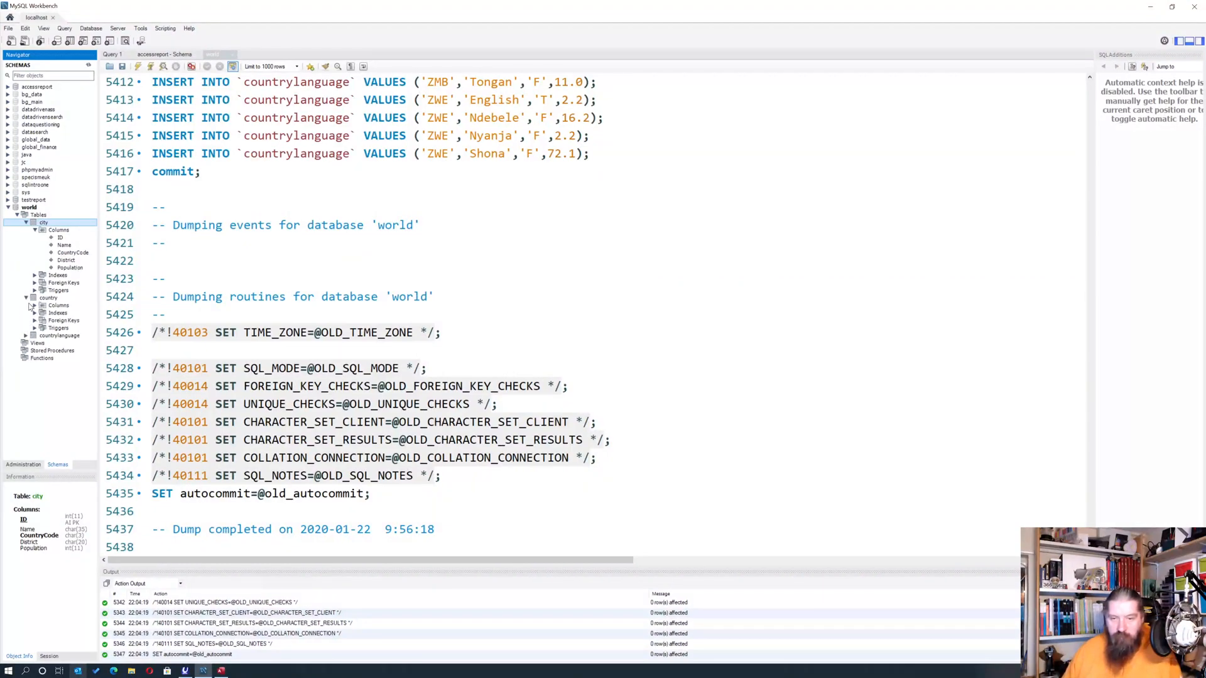
left_click(34, 305)
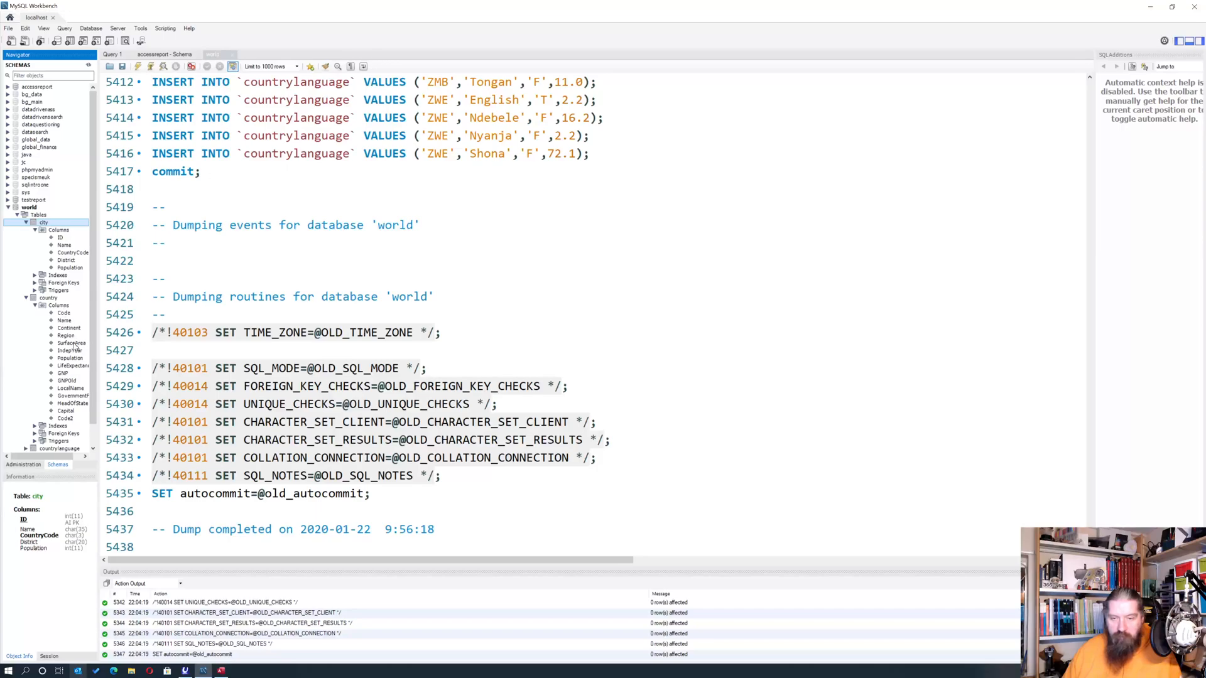
scroll(71, 363, "down", 1)
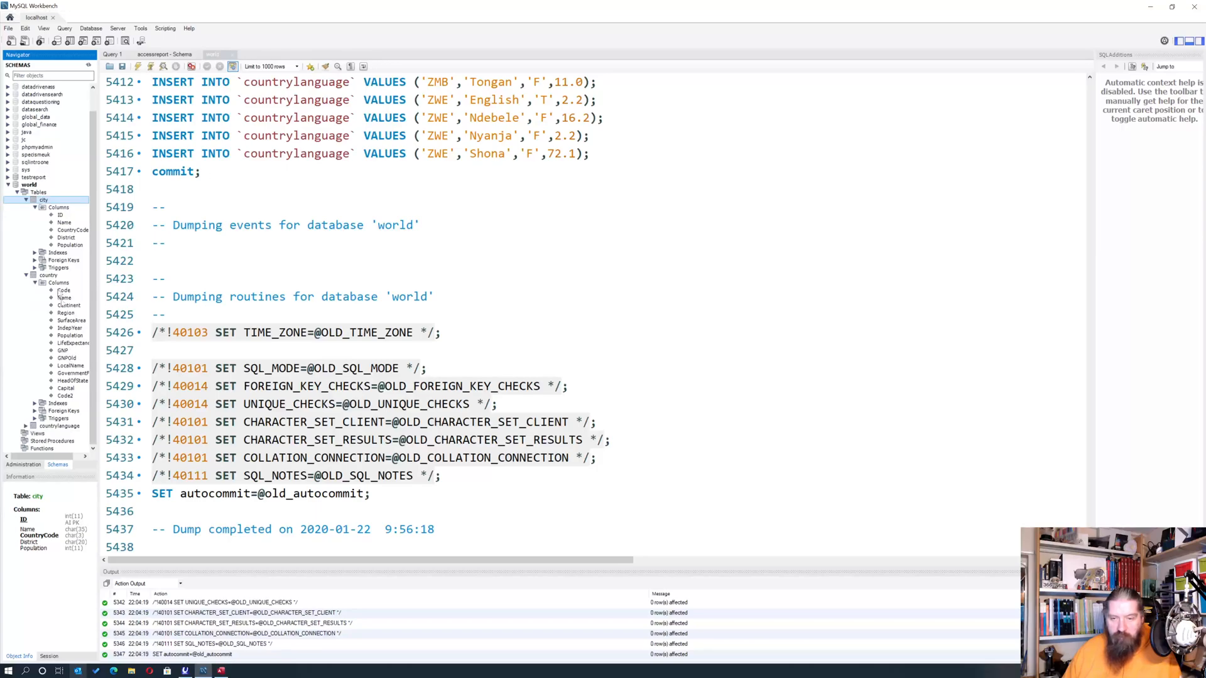
left_click(70, 336)
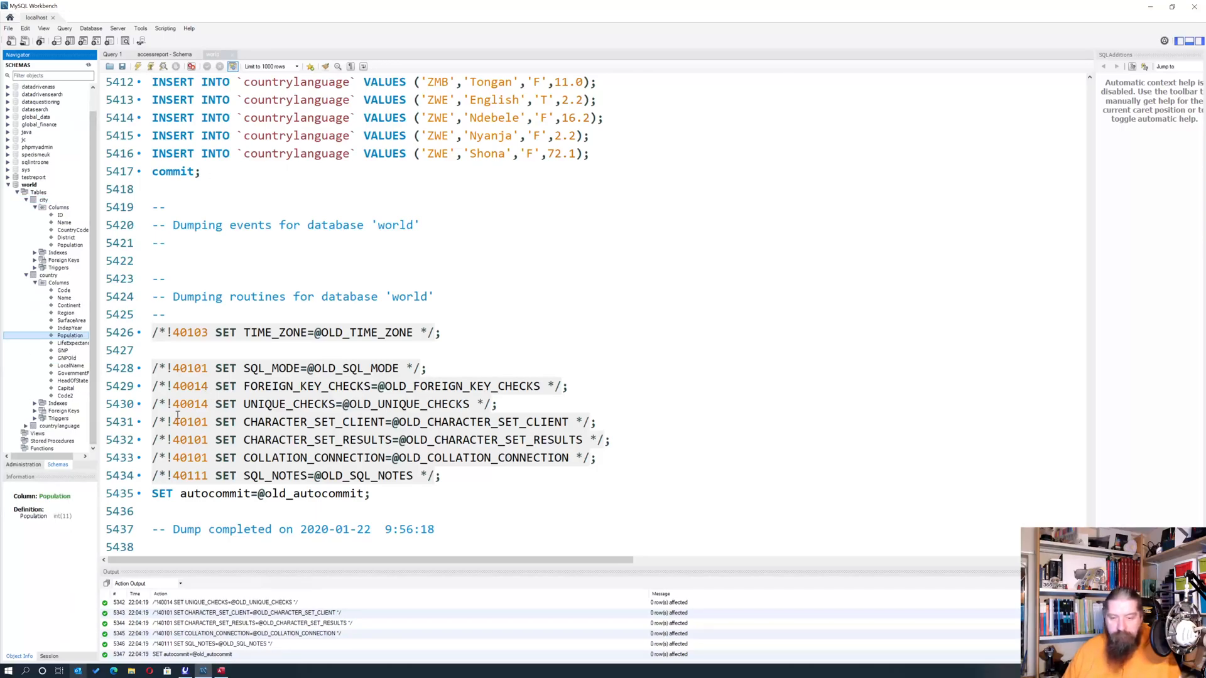
left_click(35, 404)
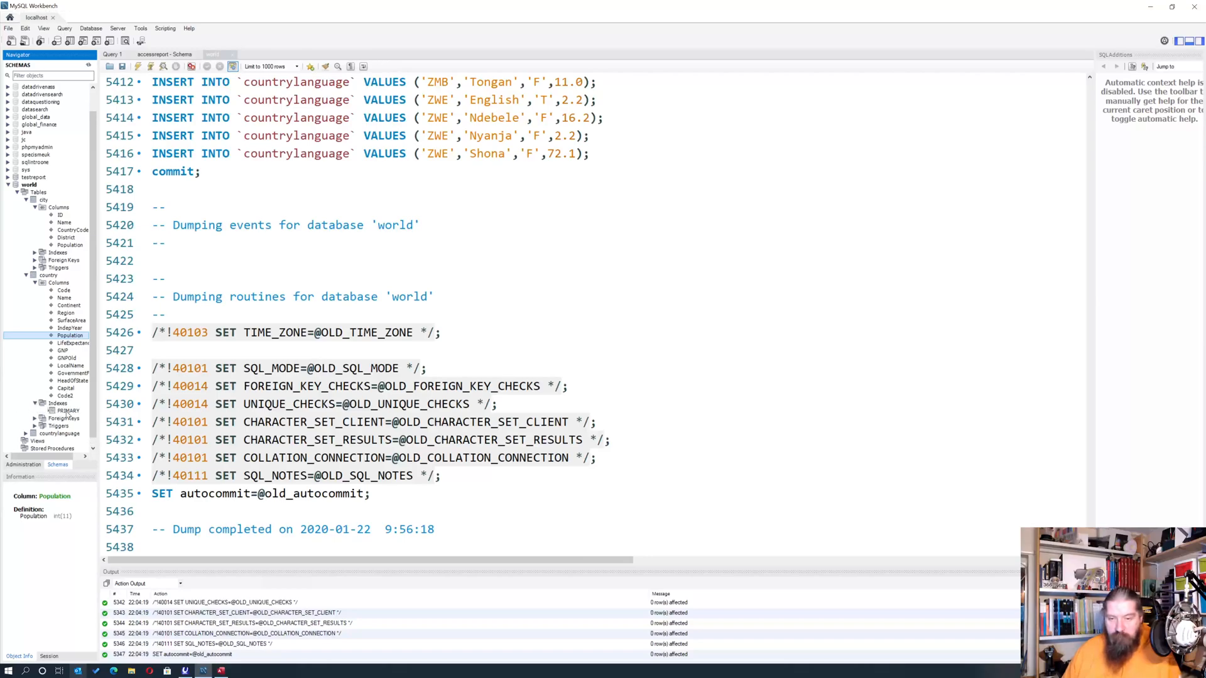
Expand the countrylanguage table in the world schema down to its list of columns.
left_click(26, 434)
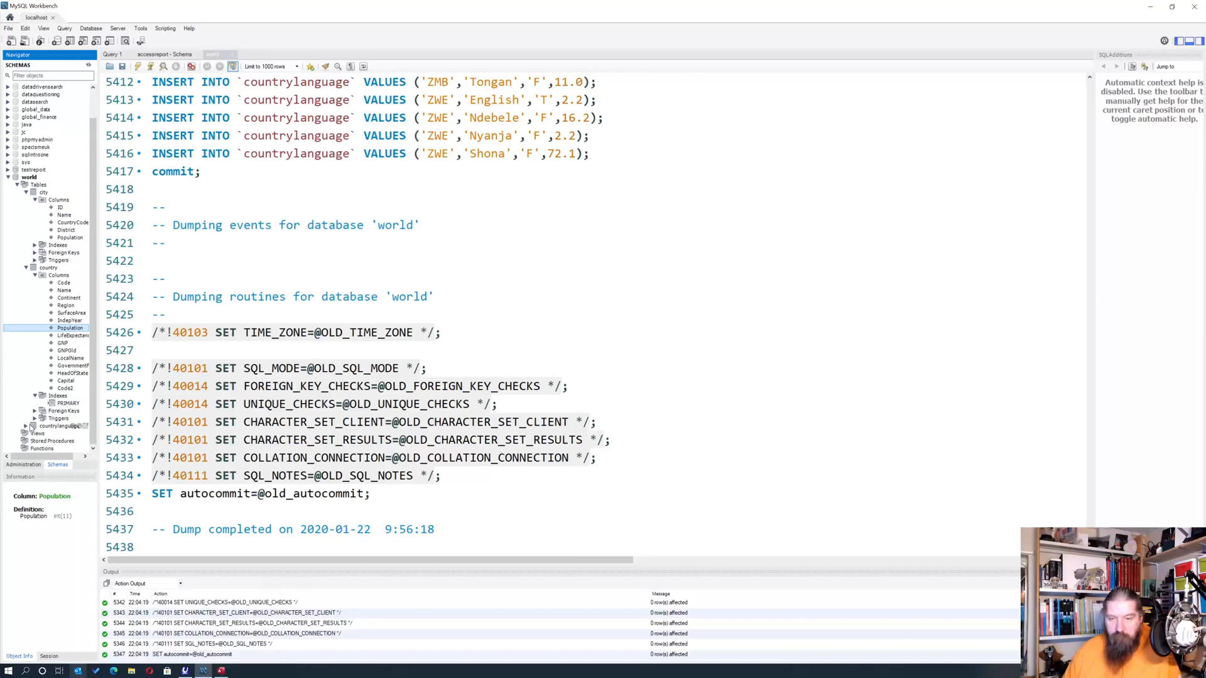
scroll(56, 414, "down", 2)
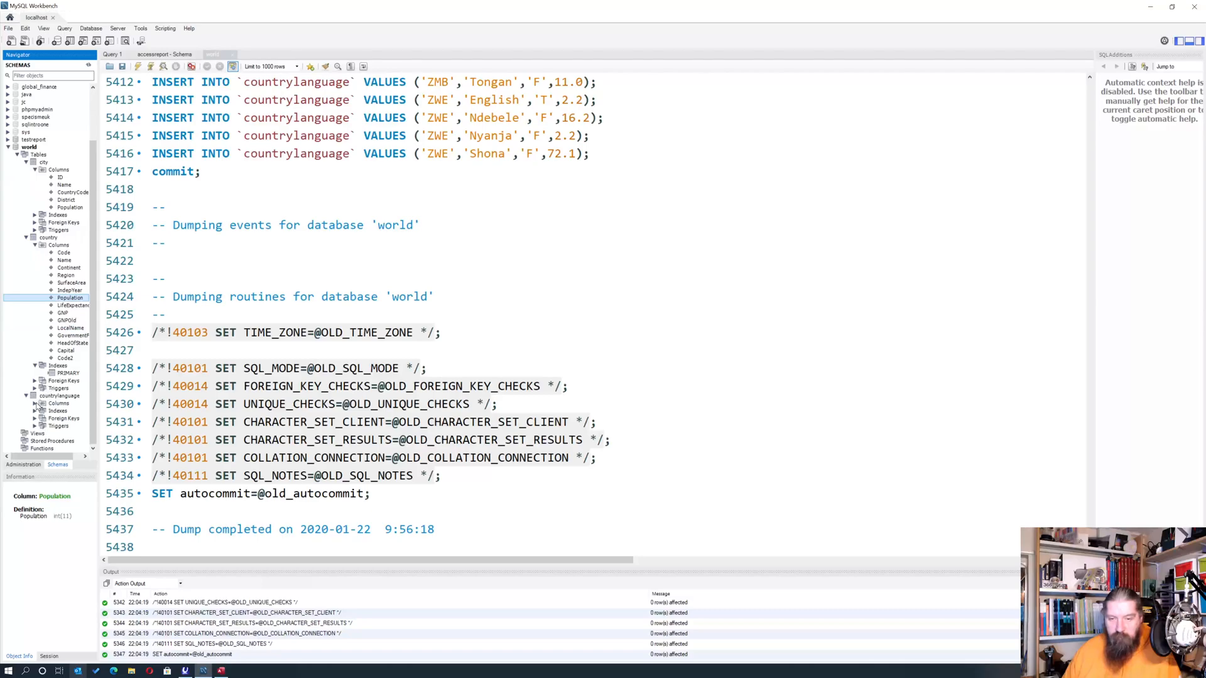
left_click(35, 403)
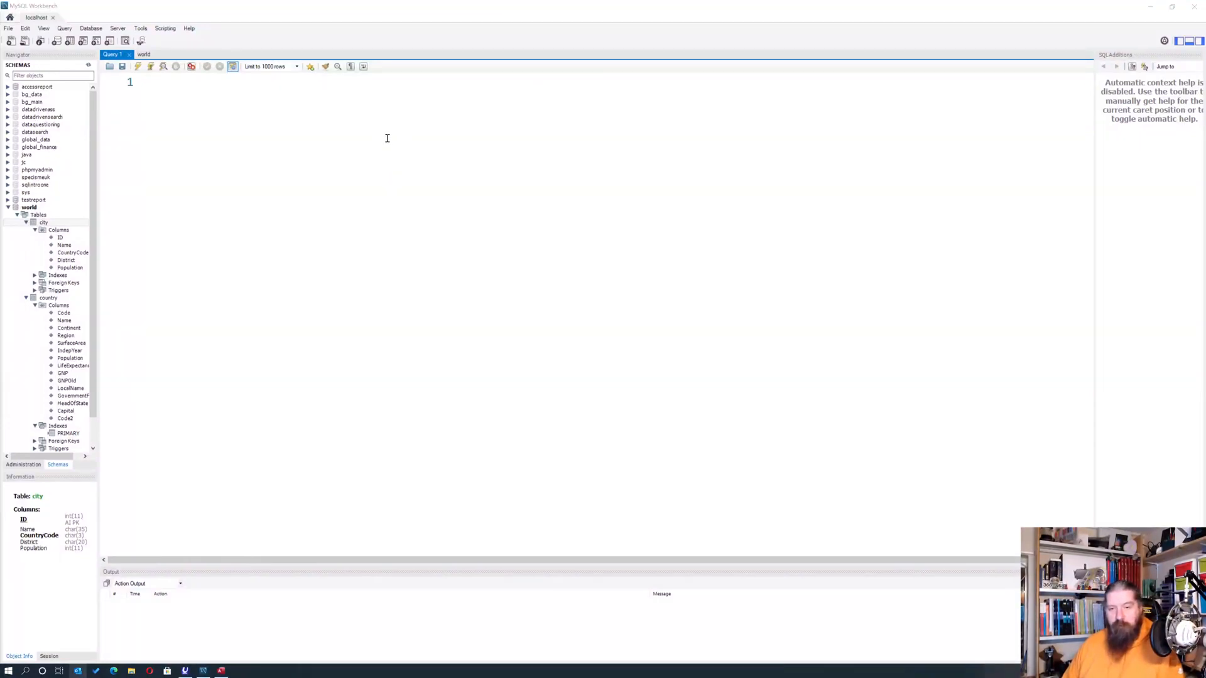
In the empty query, write a Select of city.name, city.population and city.countrycode from city.
left_click(239, 111)
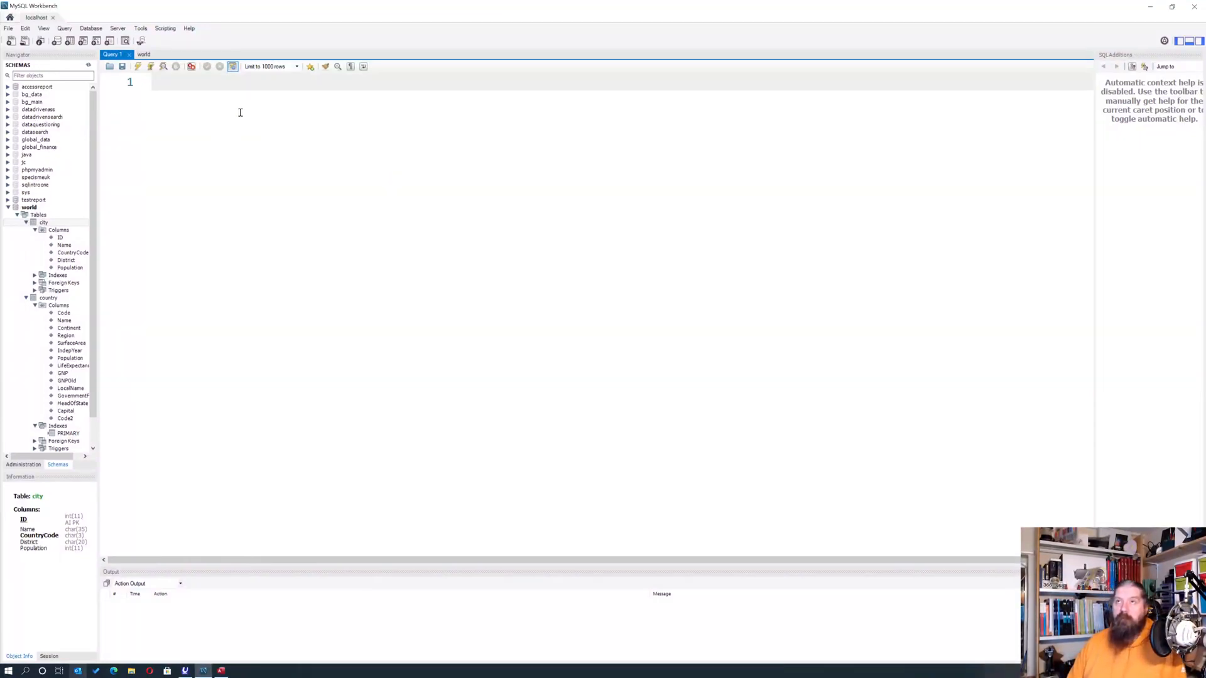
type("Sele")
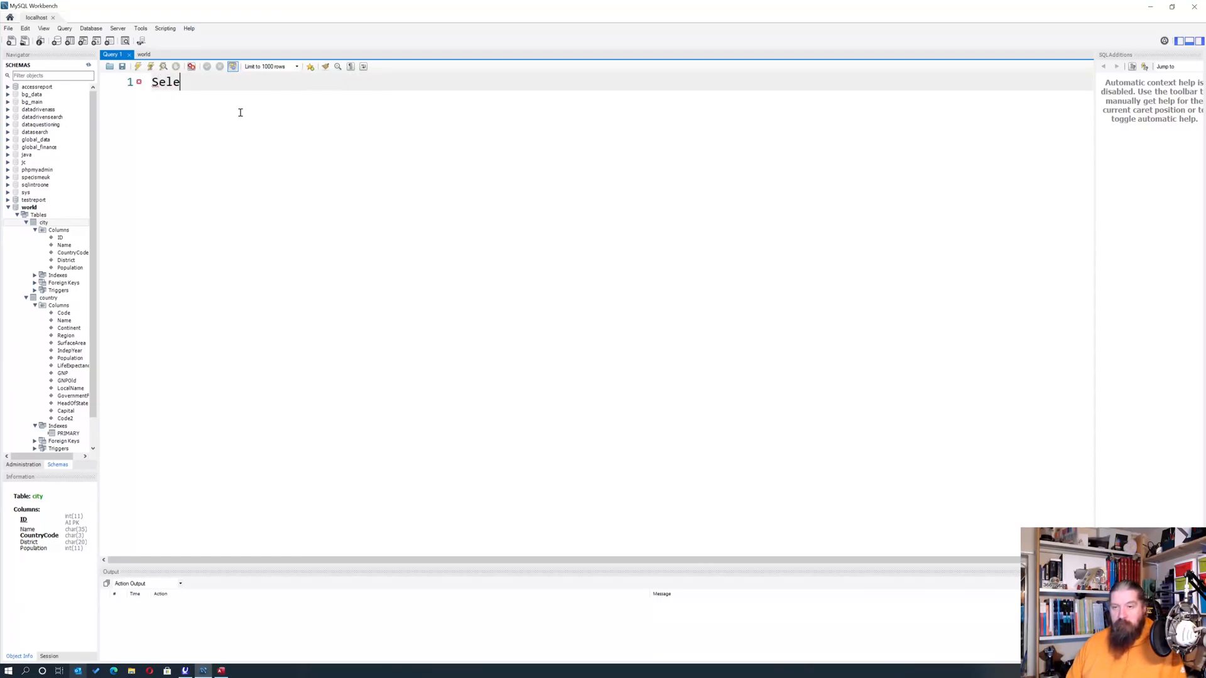
type("ct cit")
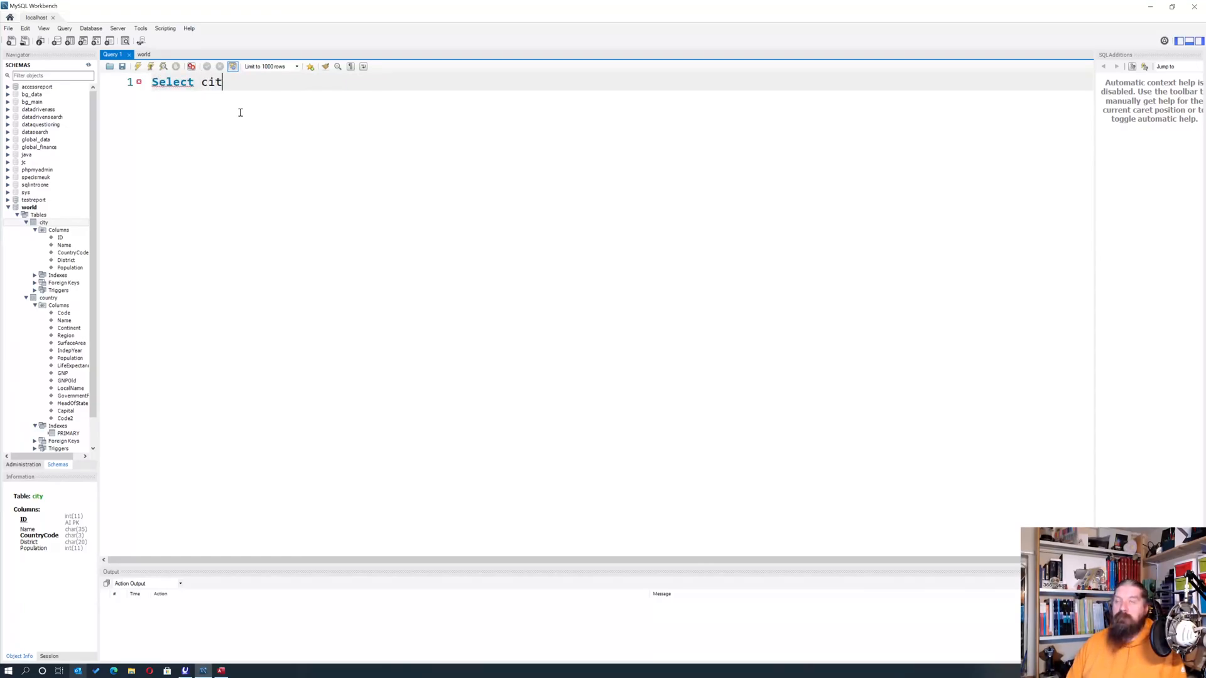
type("y.name, city.population,")
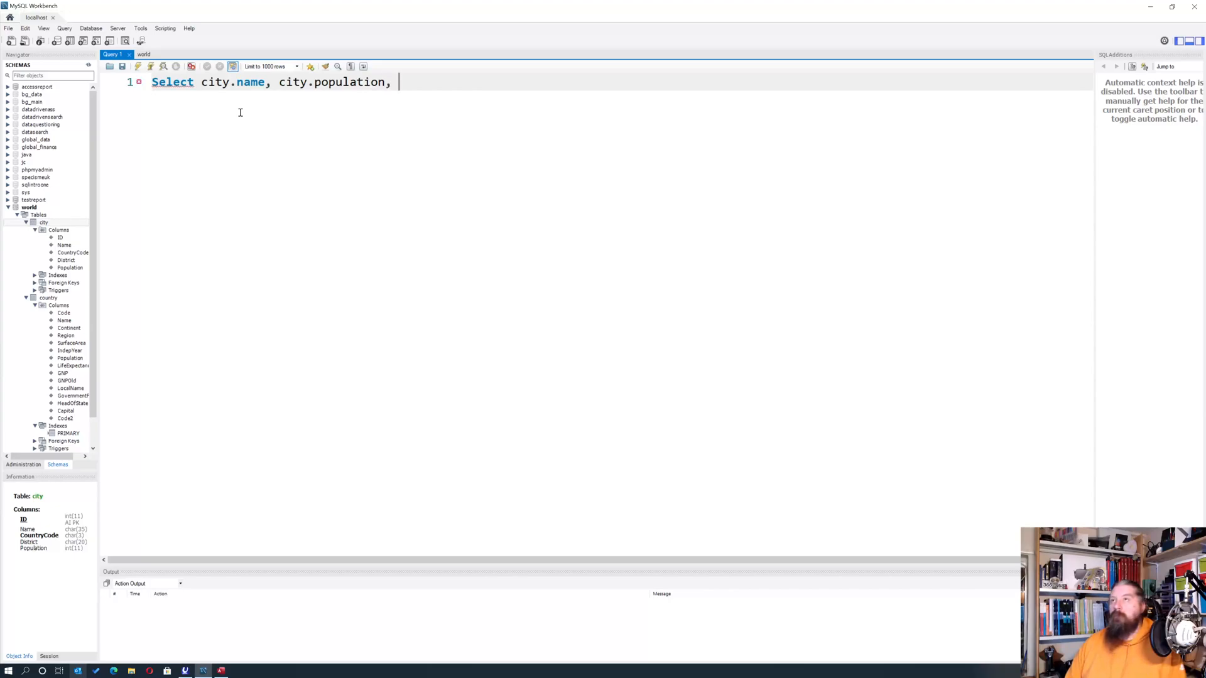
type(" city.count")
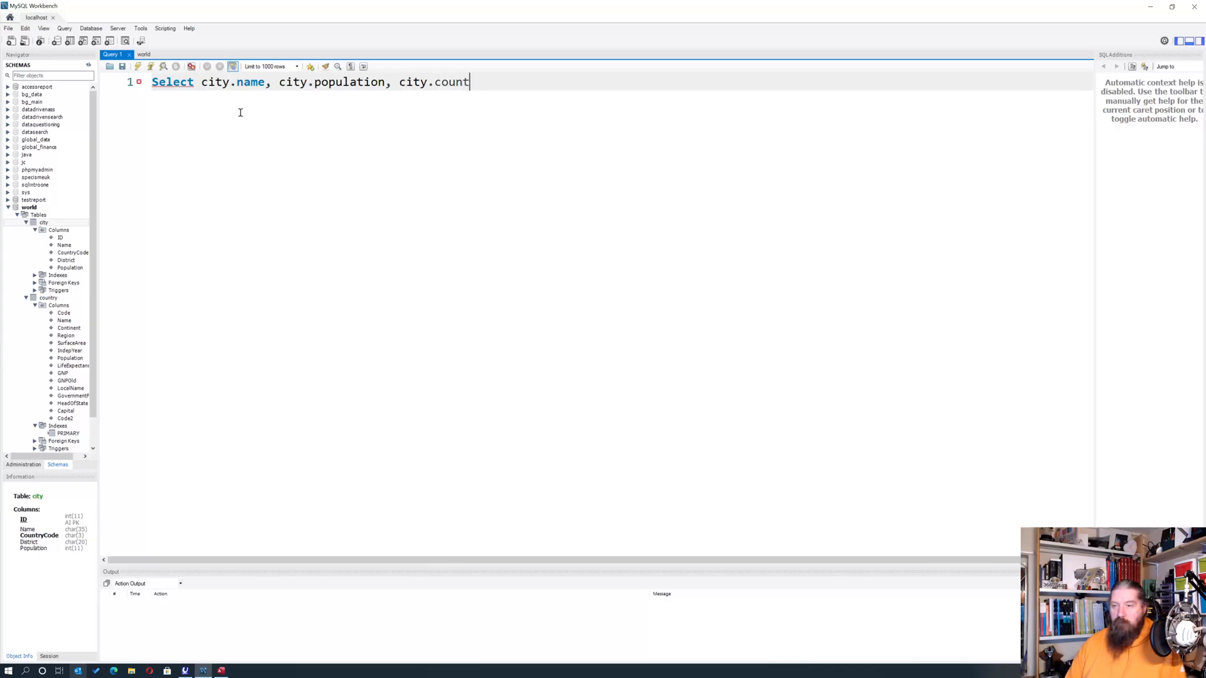
type("rycode fro")
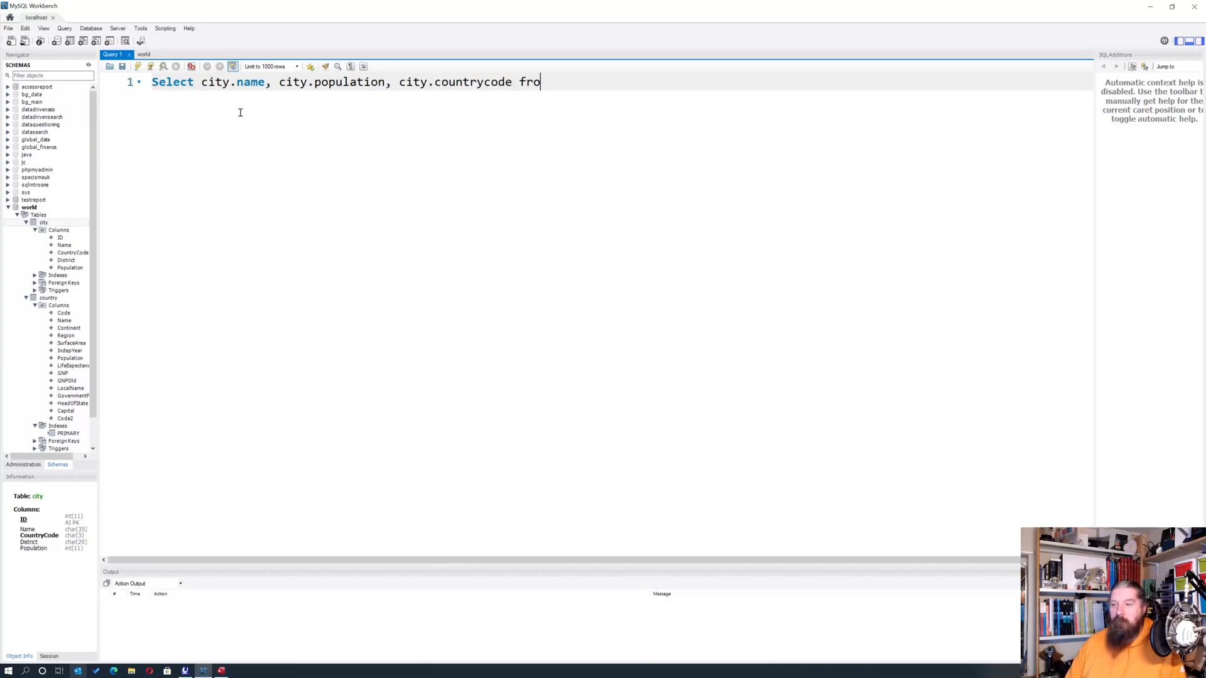
type("m city")
Add a join to country on country.code = city.countrycode and end the statement with a semicolon.
key("Return")
type("join country")
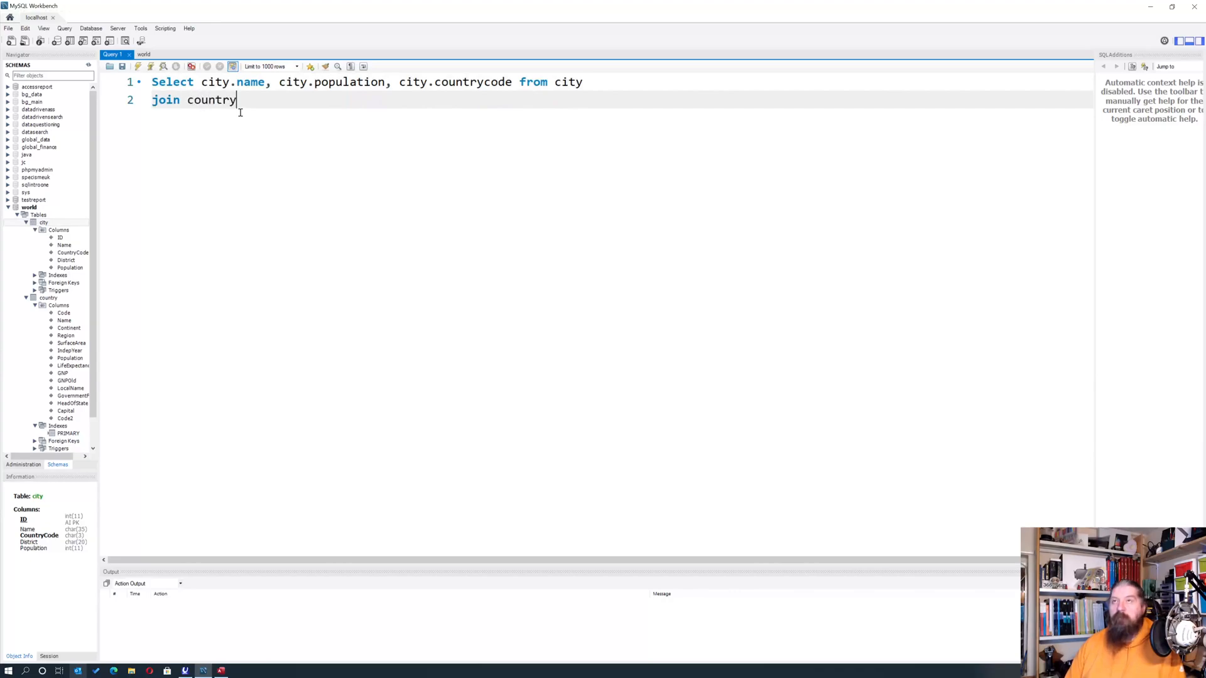
type(" on")
key("Return")
type("country.code = city.countrycode;")
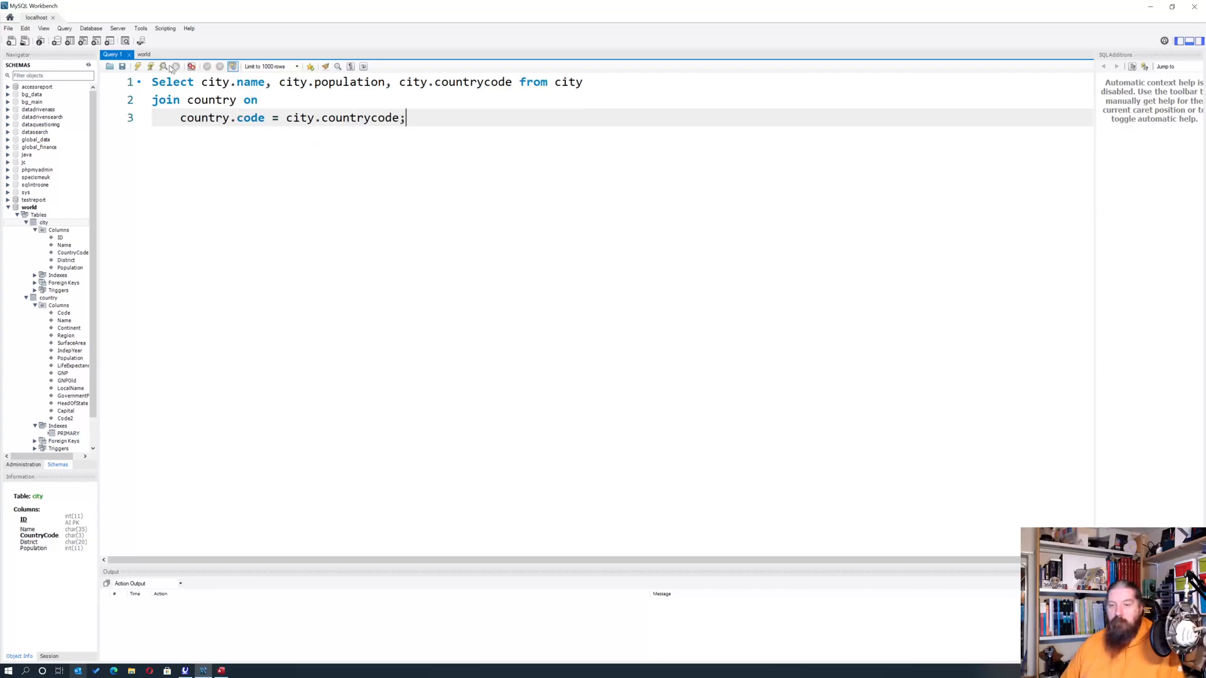
Run the city and country join query, look through the returned rows and select the whole query text.
left_click(137, 66)
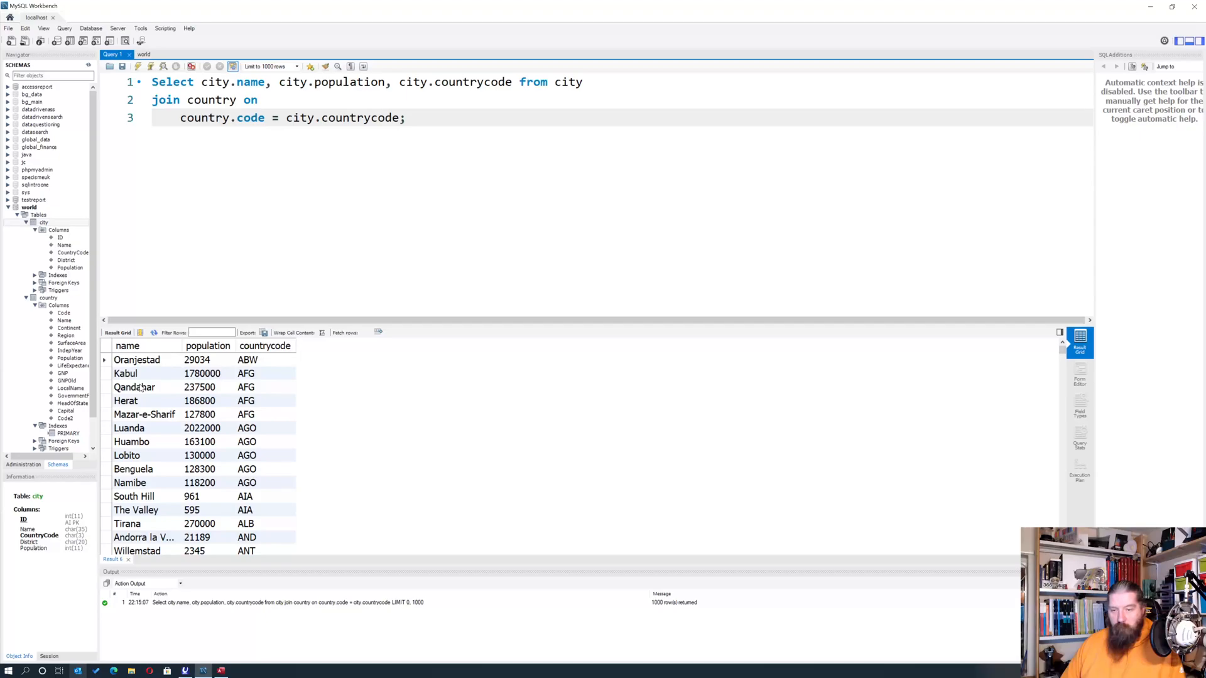
scroll(168, 435, "down", 20)
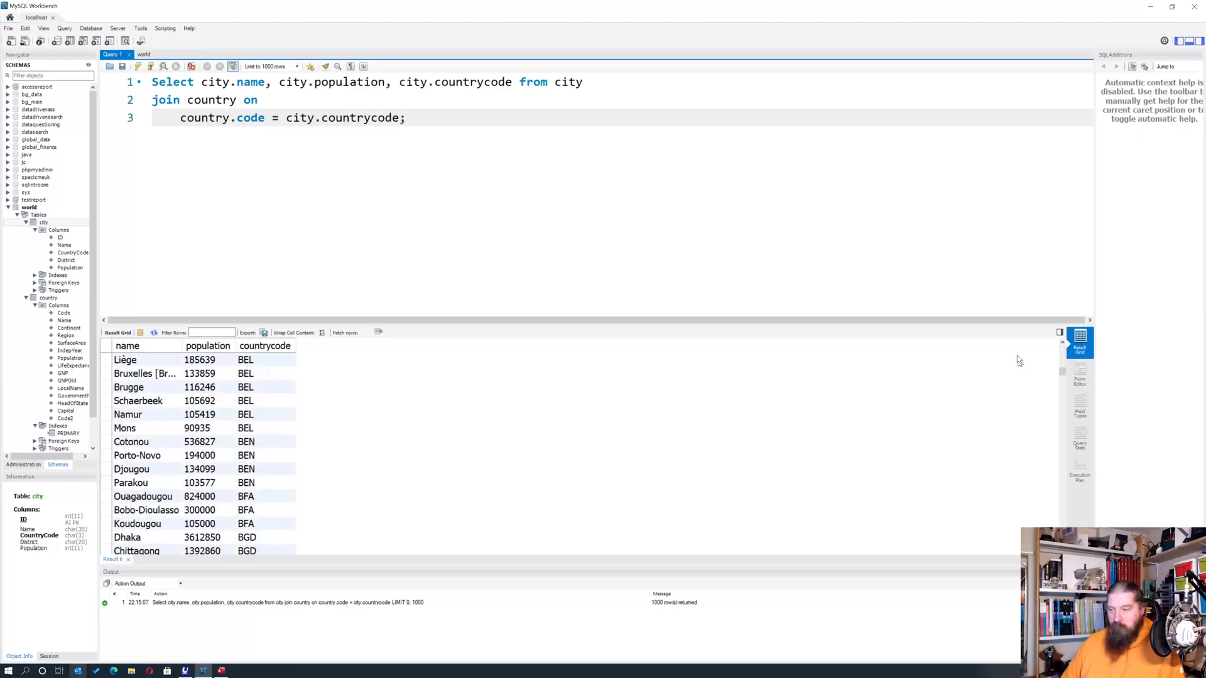
mouse_move(1061, 376)
left_mouse_down()
mouse_move(1062, 548)
mouse_move(1062, 348)
mouse_move(1062, 371)
left_mouse_up()
left_click_drag(1084, 303, 1063, 350)
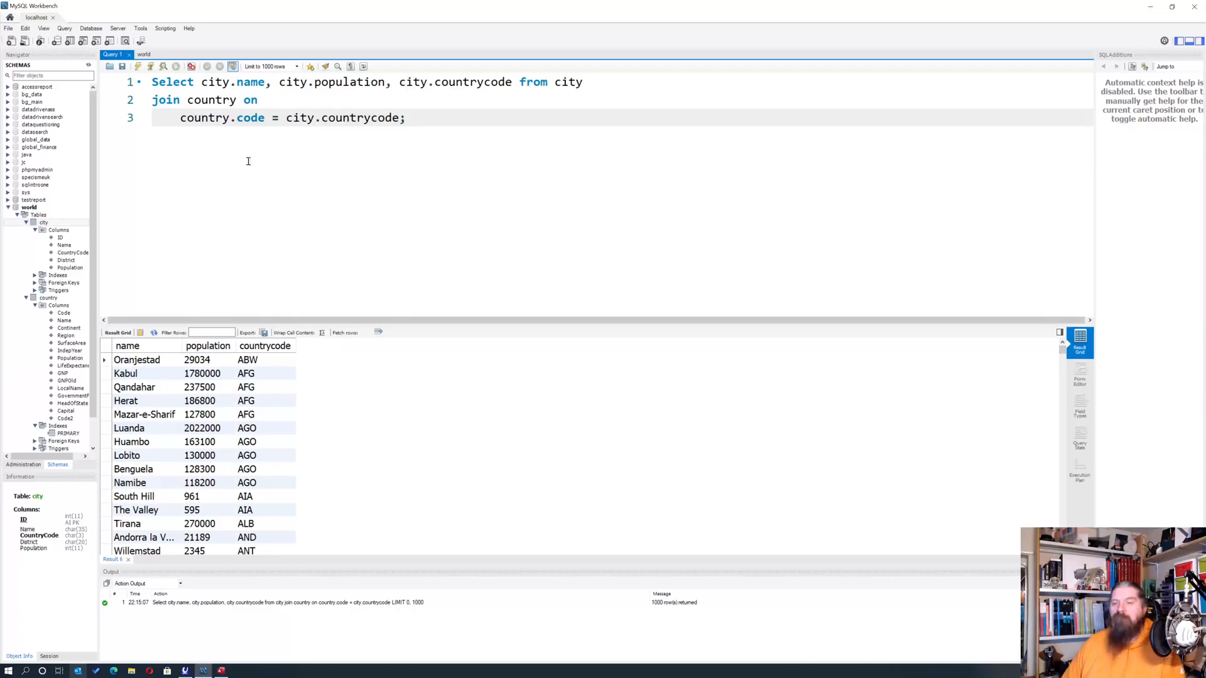
left_click_drag(434, 125, 137, 90)
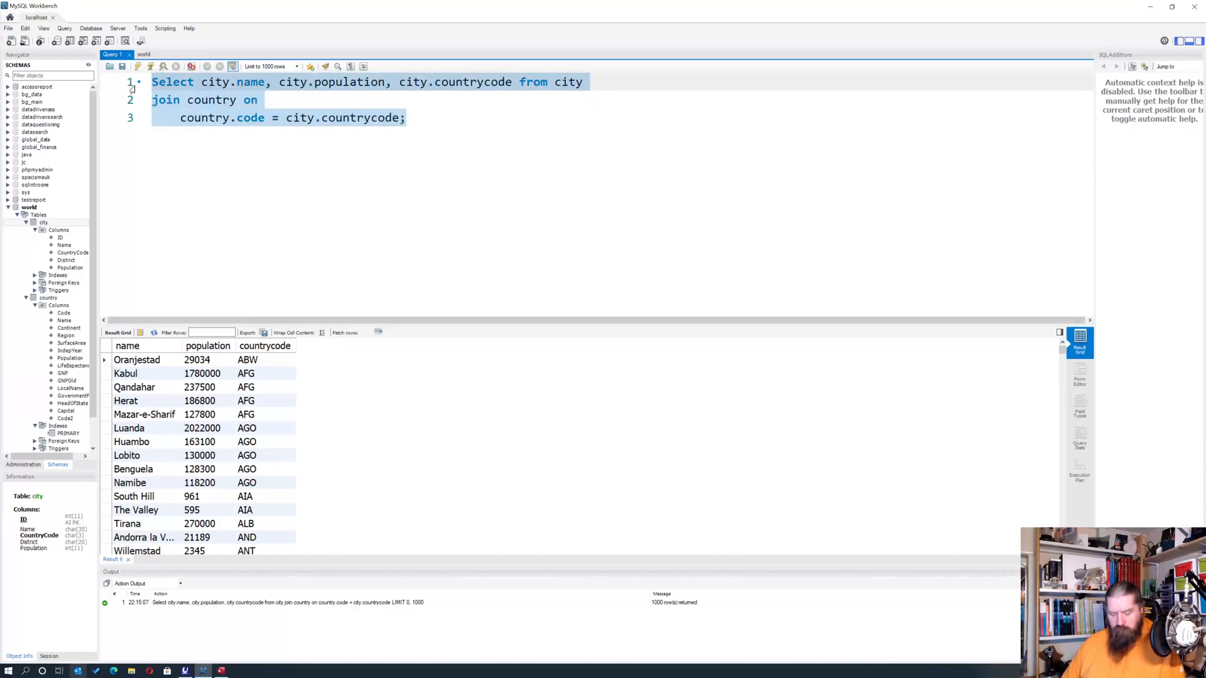
key("Right")
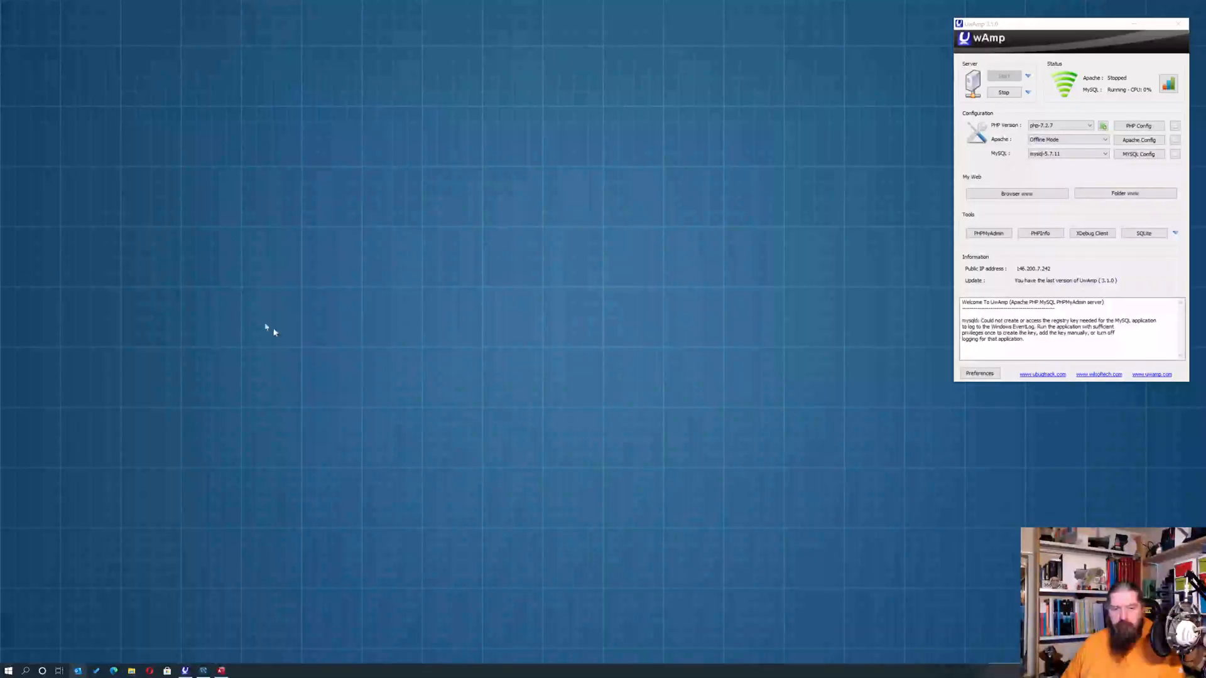
Open ODBC Data Sources (64-bit) from Windows search and show the user data sources.
left_click(8, 671)
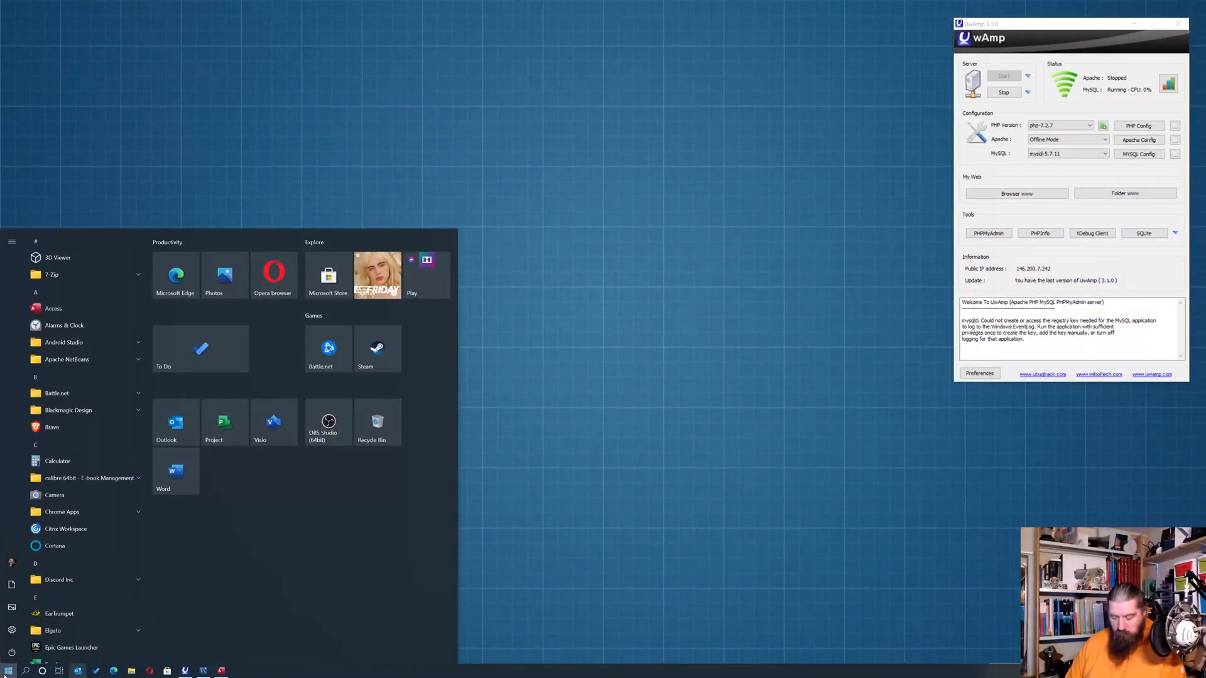
type("os")
key("BackSpace")
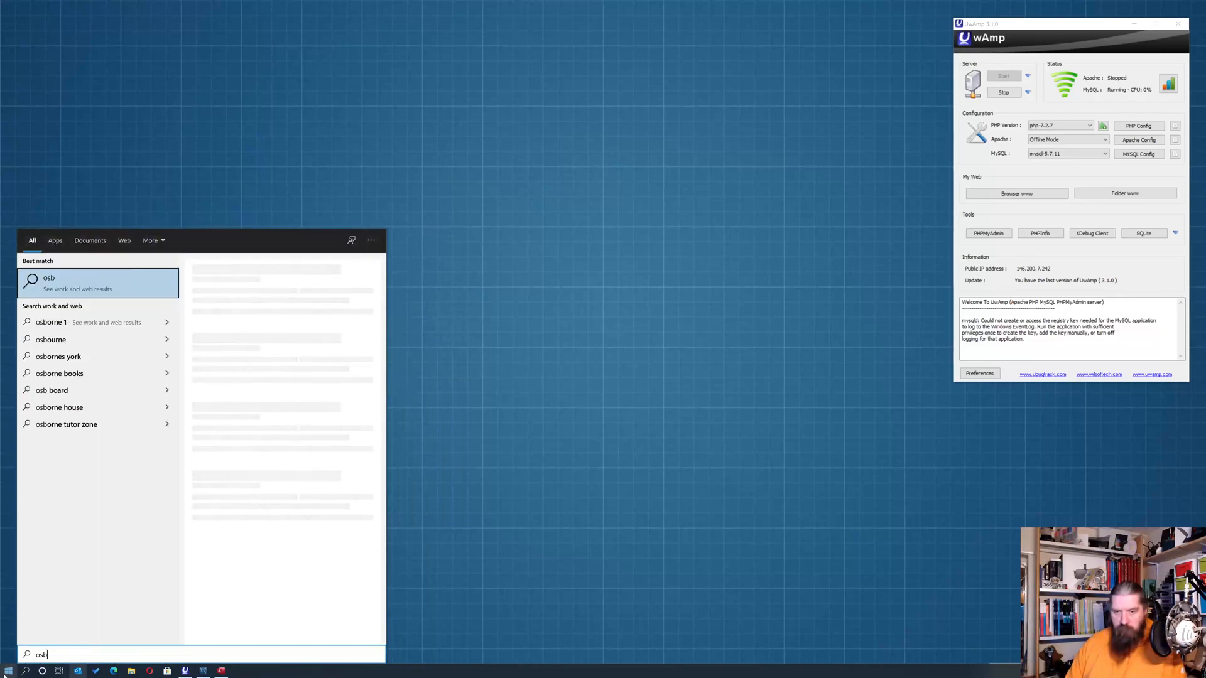
type("d")
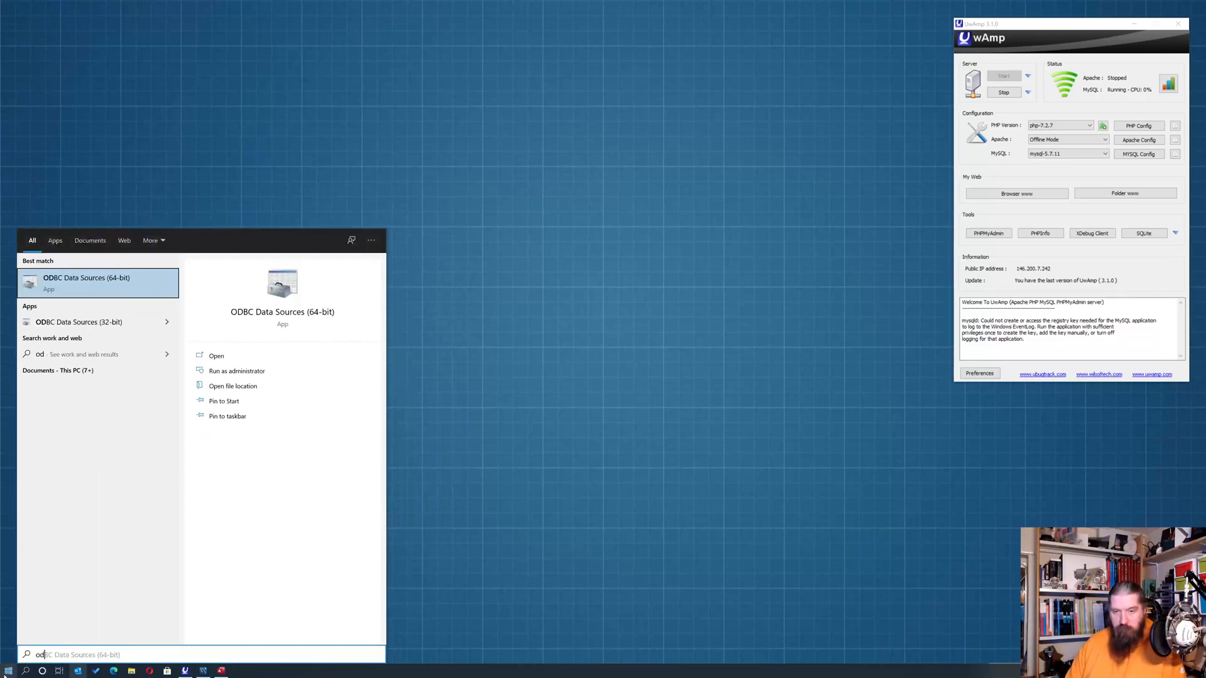
left_click(88, 281)
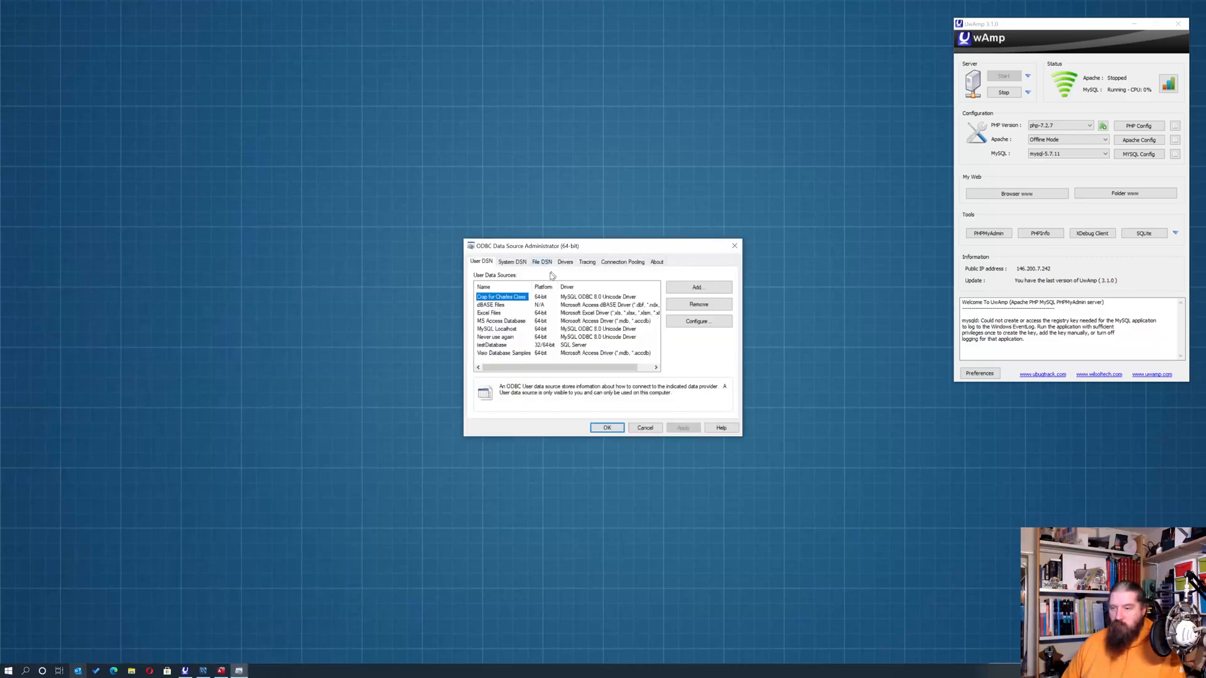
scroll(492, 357, "down", 1)
scroll(492, 359, "up", 1)
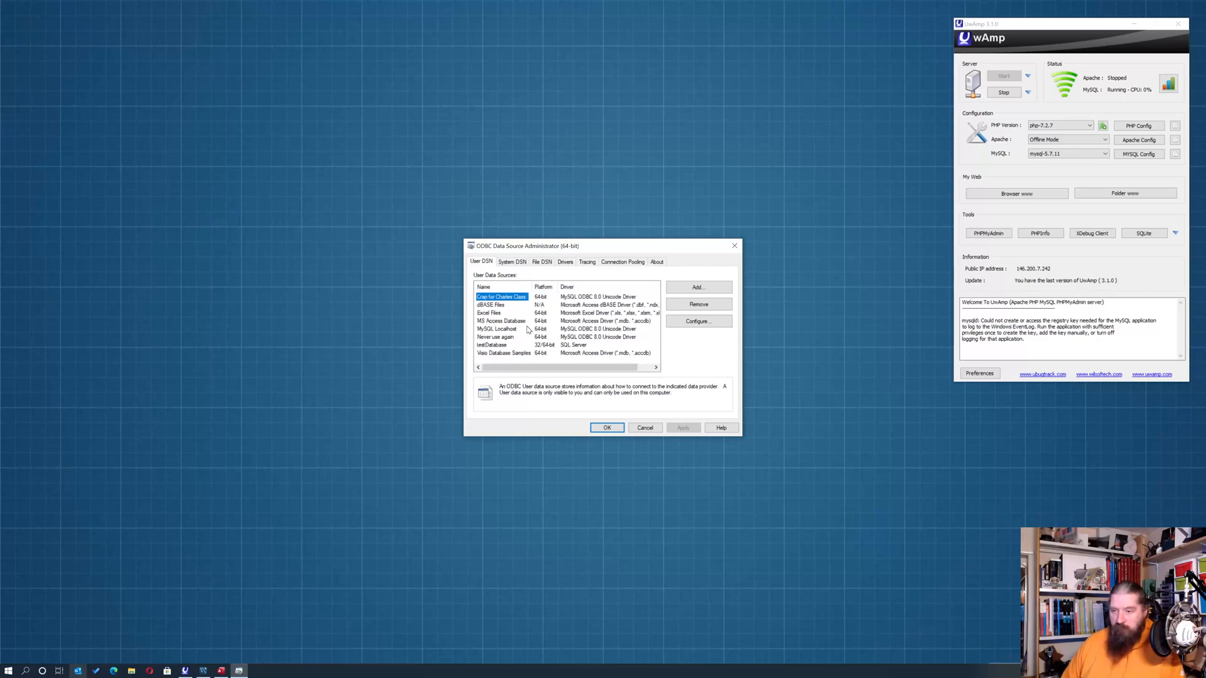
left_click(482, 263)
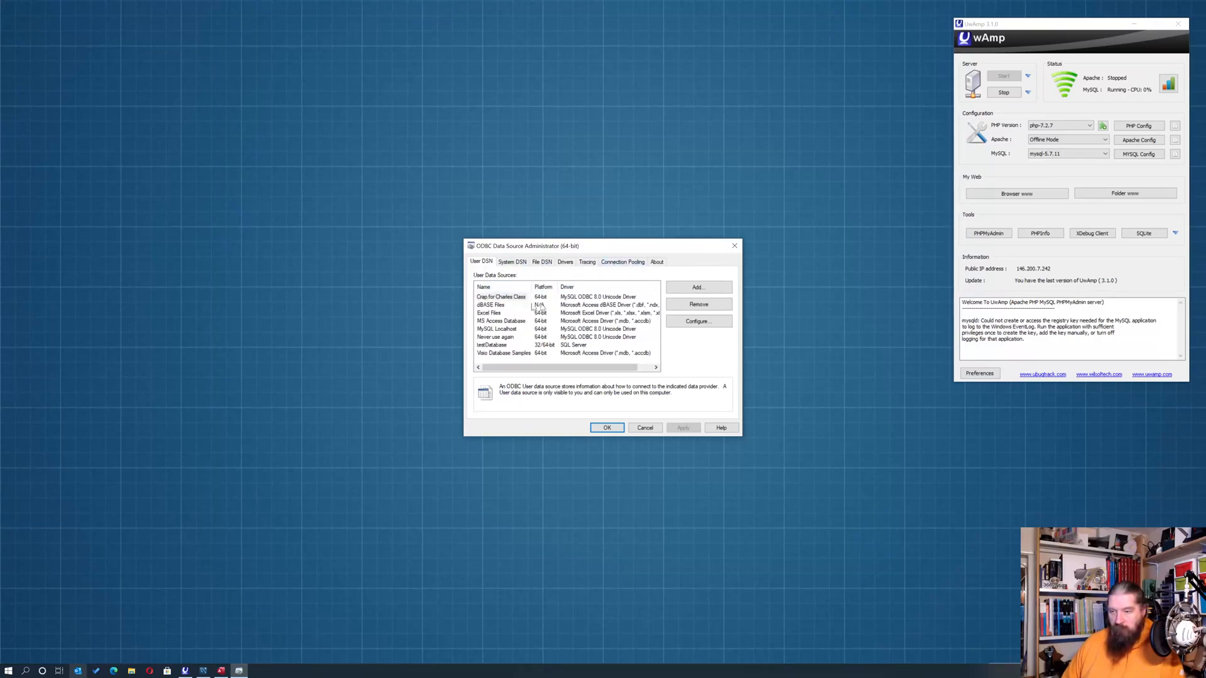
Start adding a user data source with the MySQL ODBC 8.0 Unicode Driver.
left_click(697, 287)
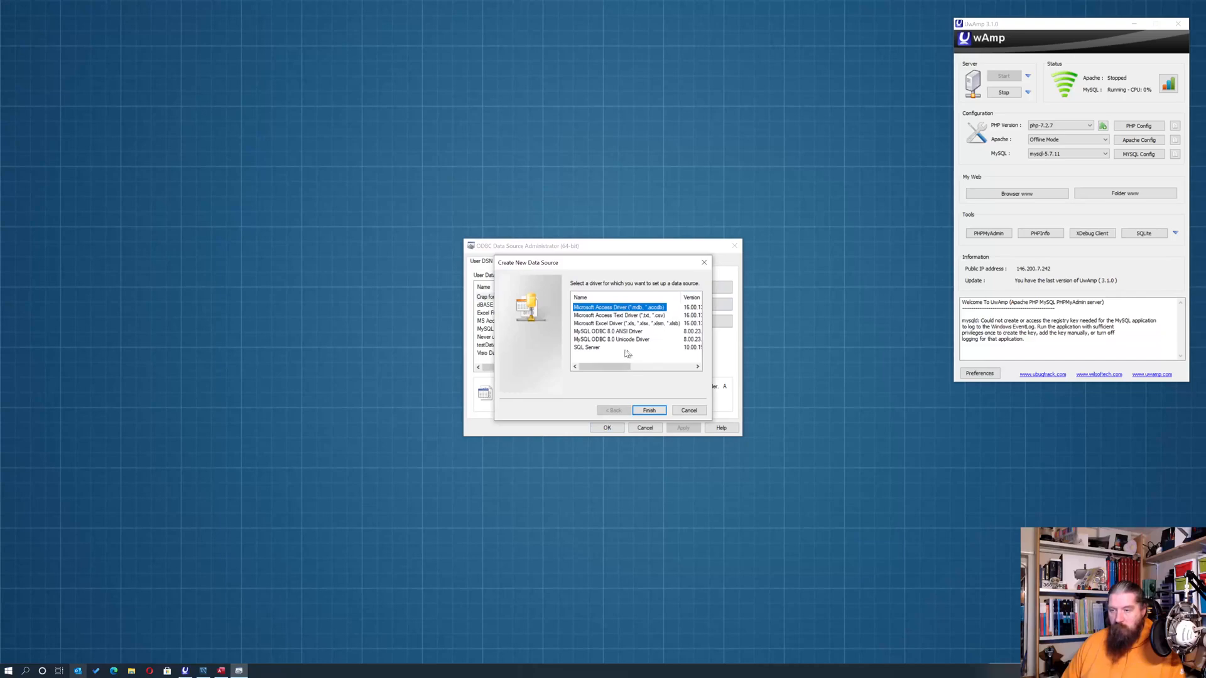
left_click(590, 349)
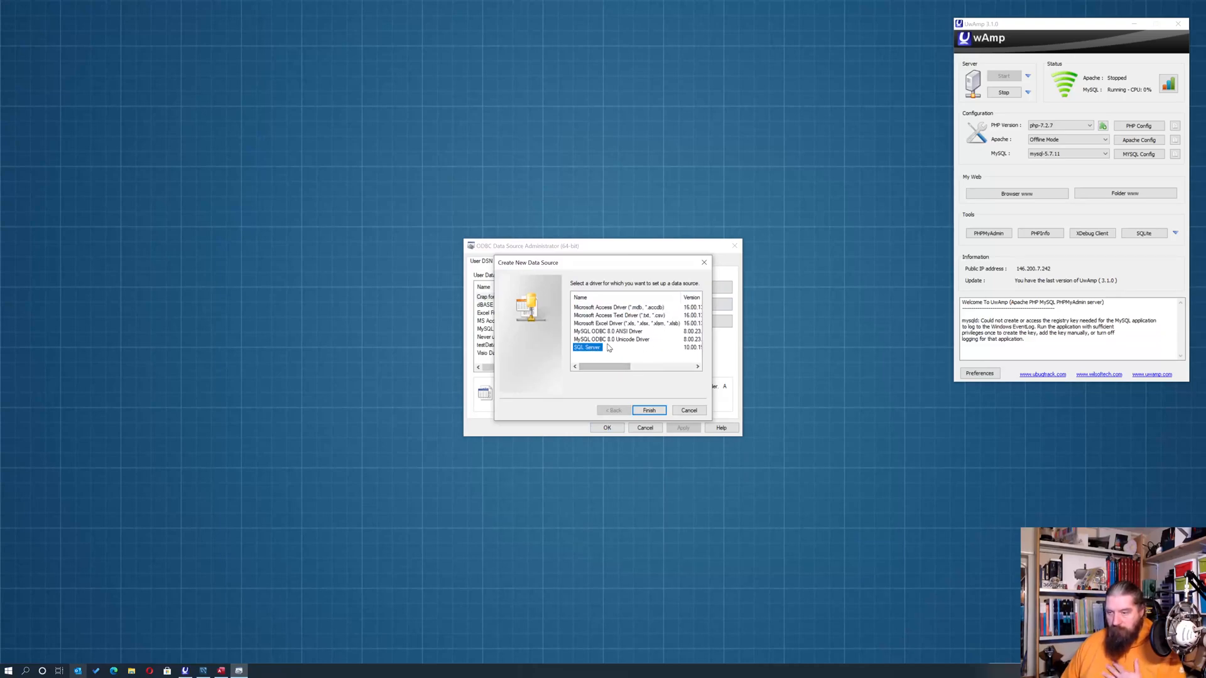
left_click(613, 340)
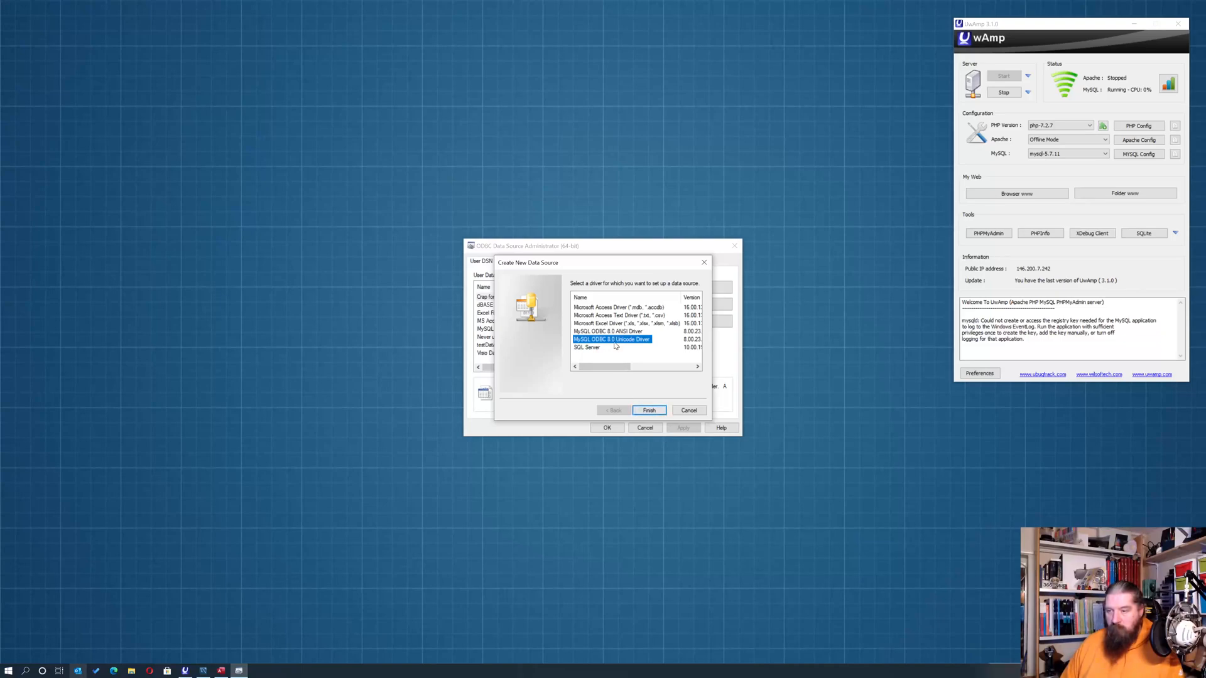
double_click(610, 339)
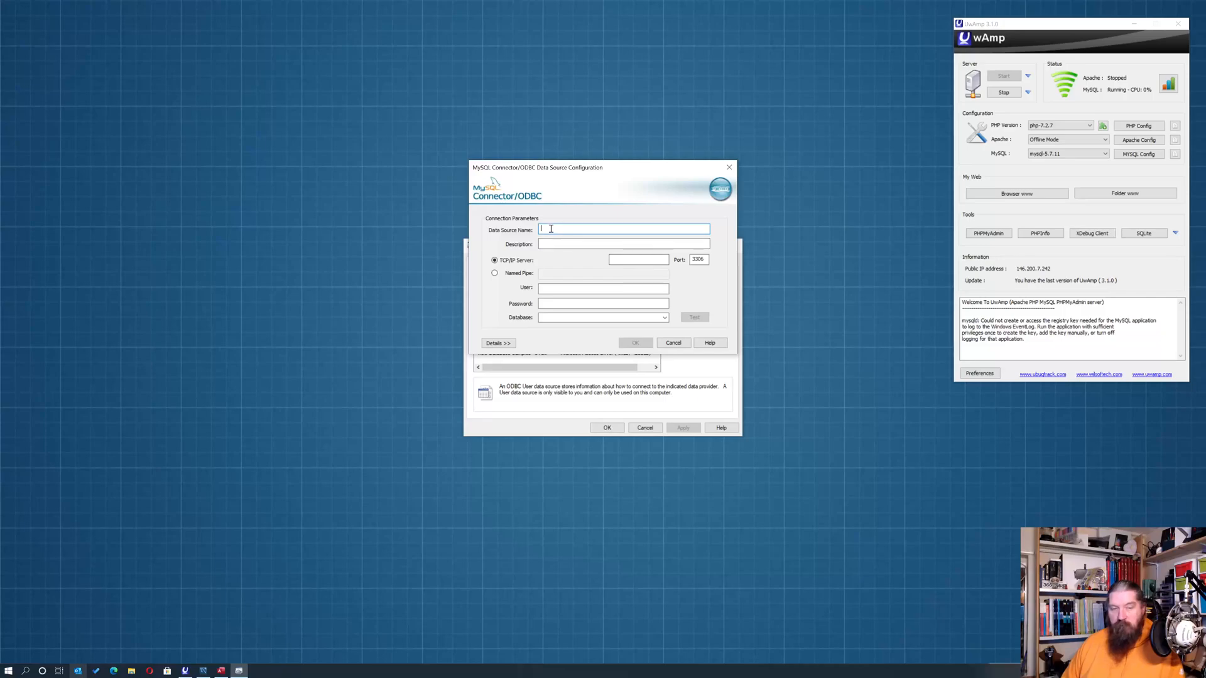
Check the schema name in MySQL Workbench, minimise it and name the new ODBC data source world.
left_click(203, 671)
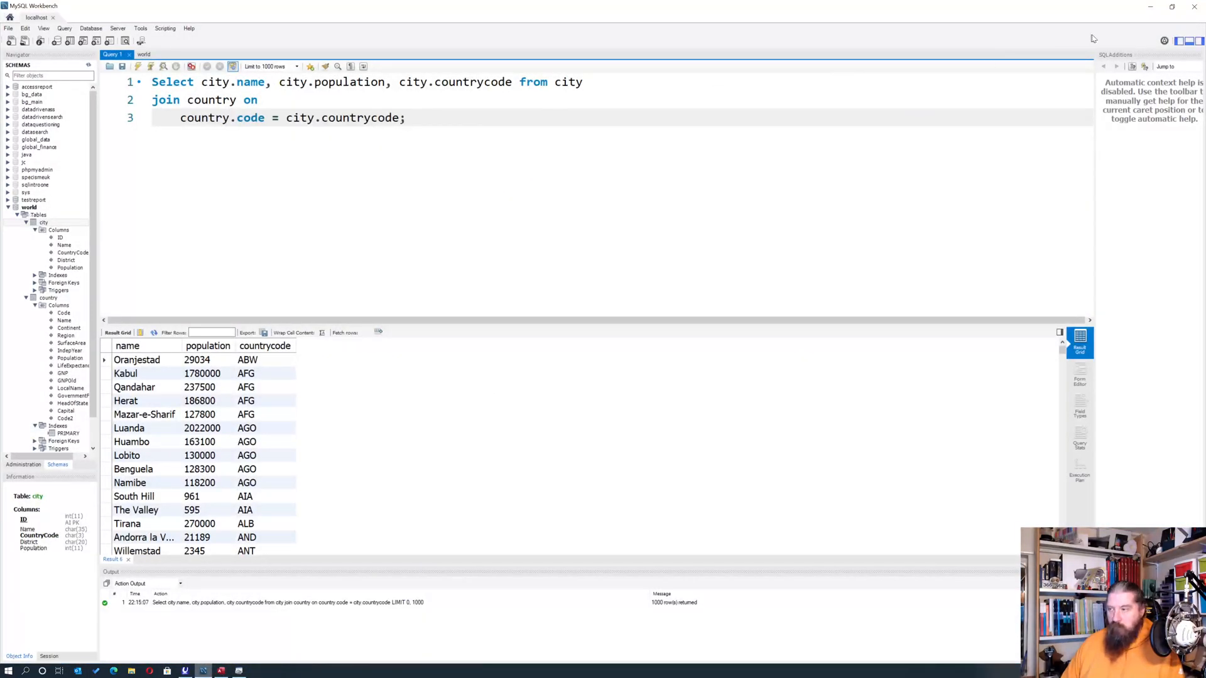
left_click(1150, 7)
type("wor")
type("wor")
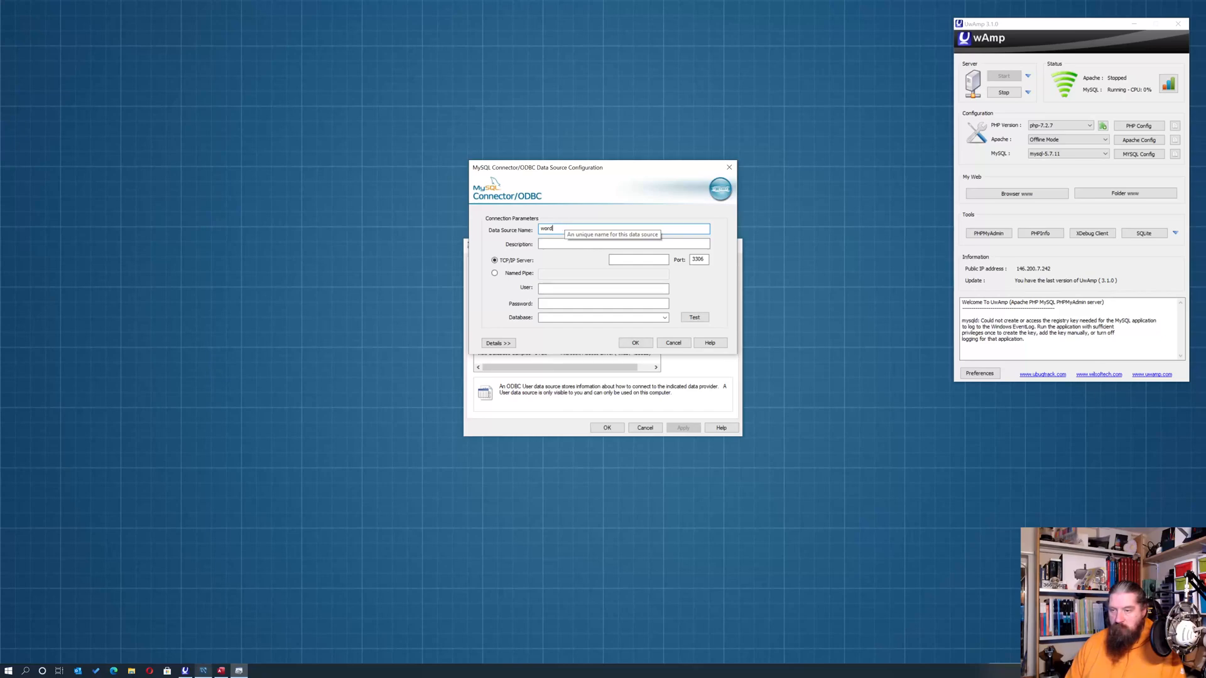
key("Tab")
left_click(565, 227)
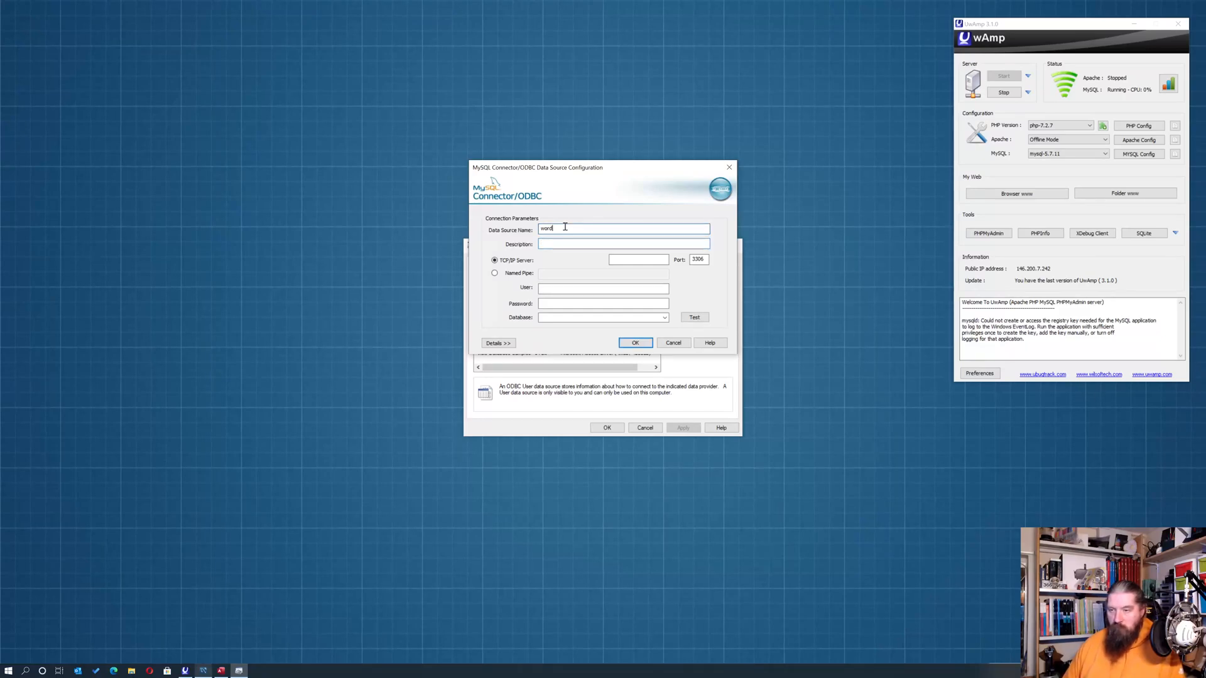
key("Tab")
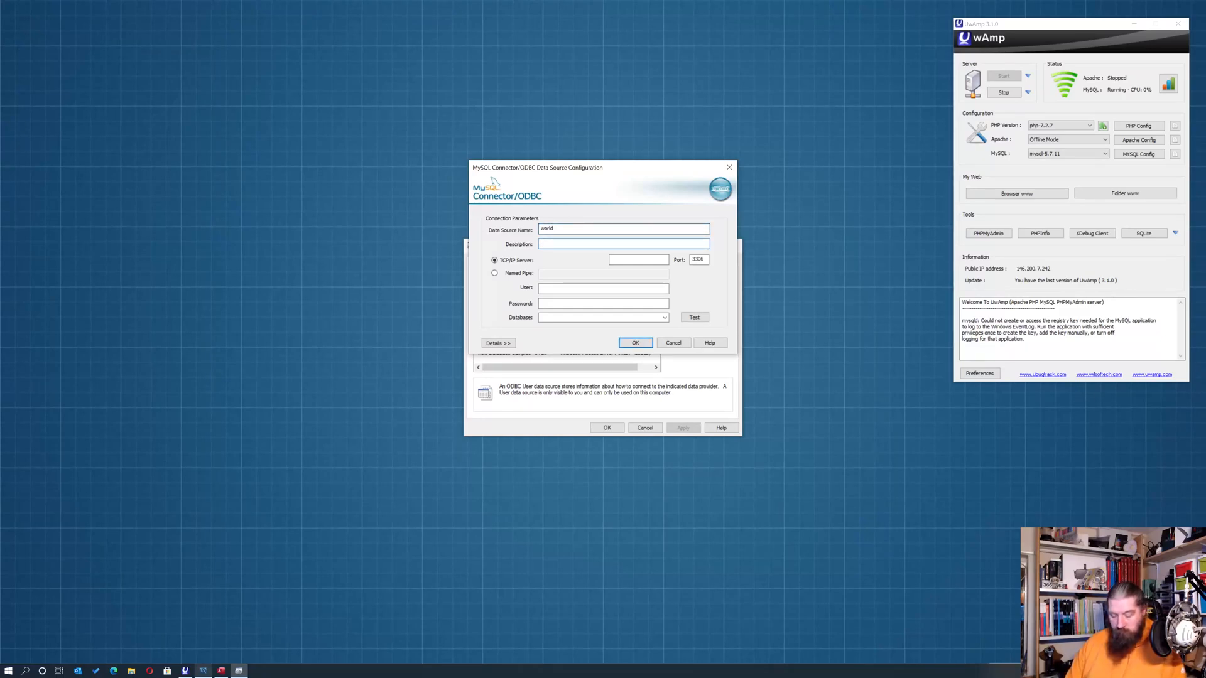
Describe the data source as World Database, set server localhost, user root, the account password and database world, and save the data source.
type("World Database")
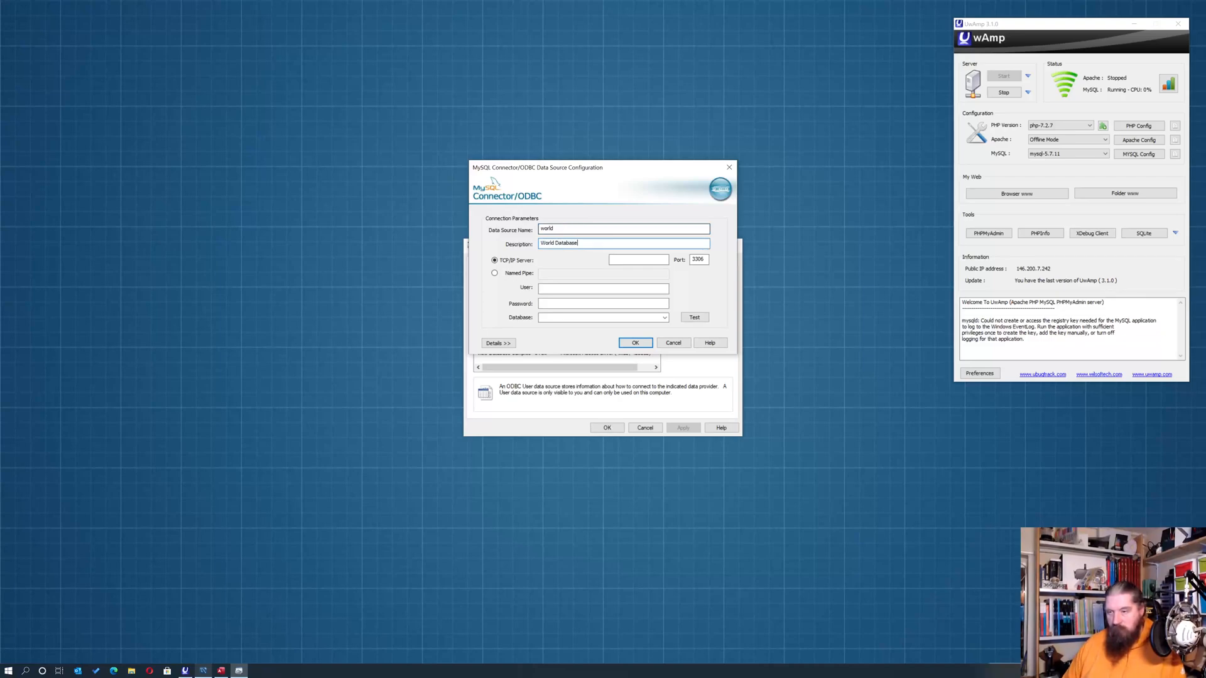
left_click(640, 260)
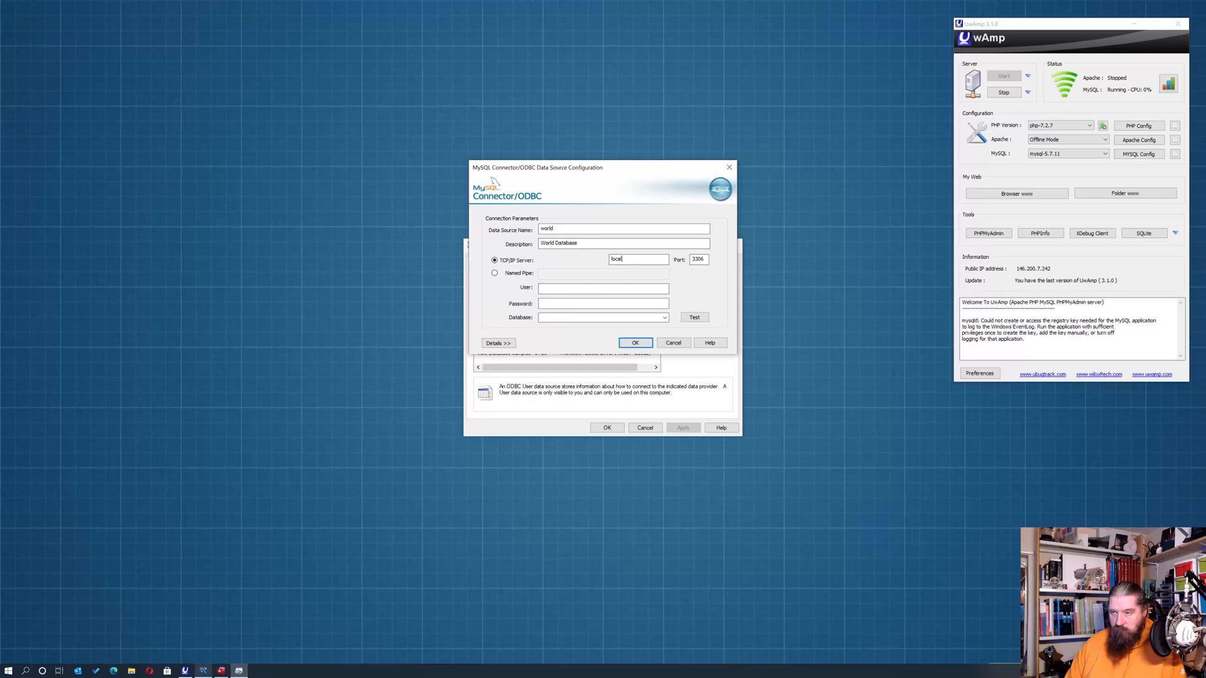
left_click(553, 288)
type("root")
key("Tab")
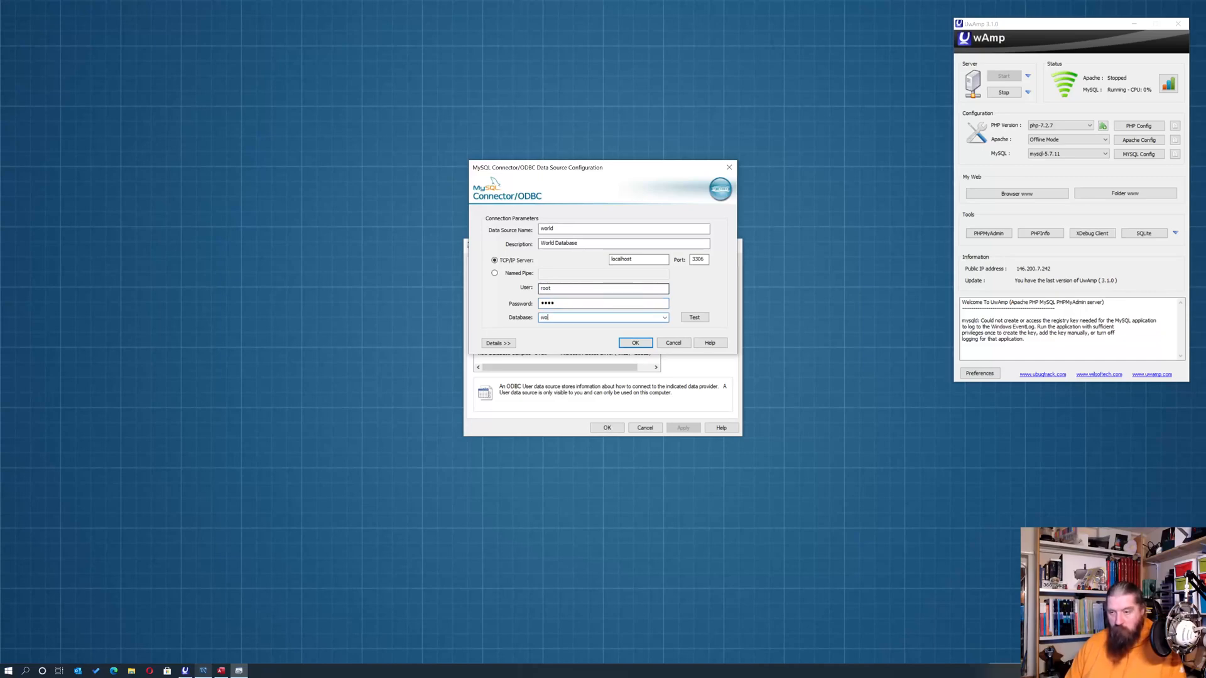
left_click(635, 342)
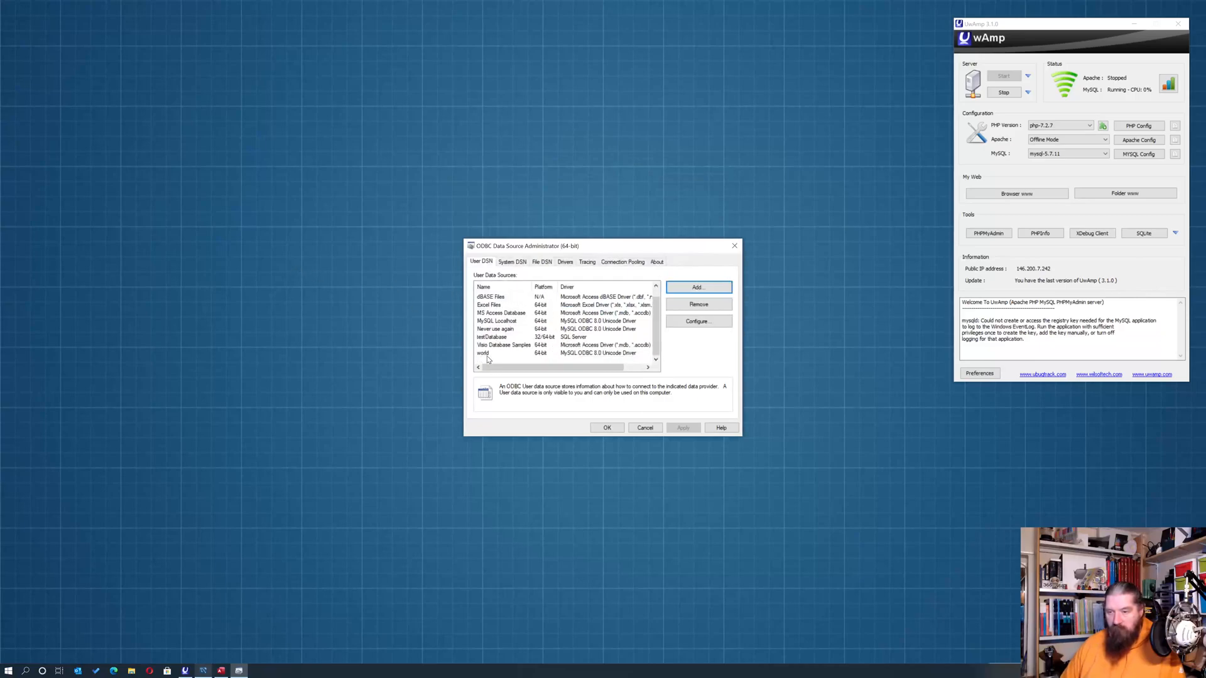
left_click(490, 354)
left_click(606, 427)
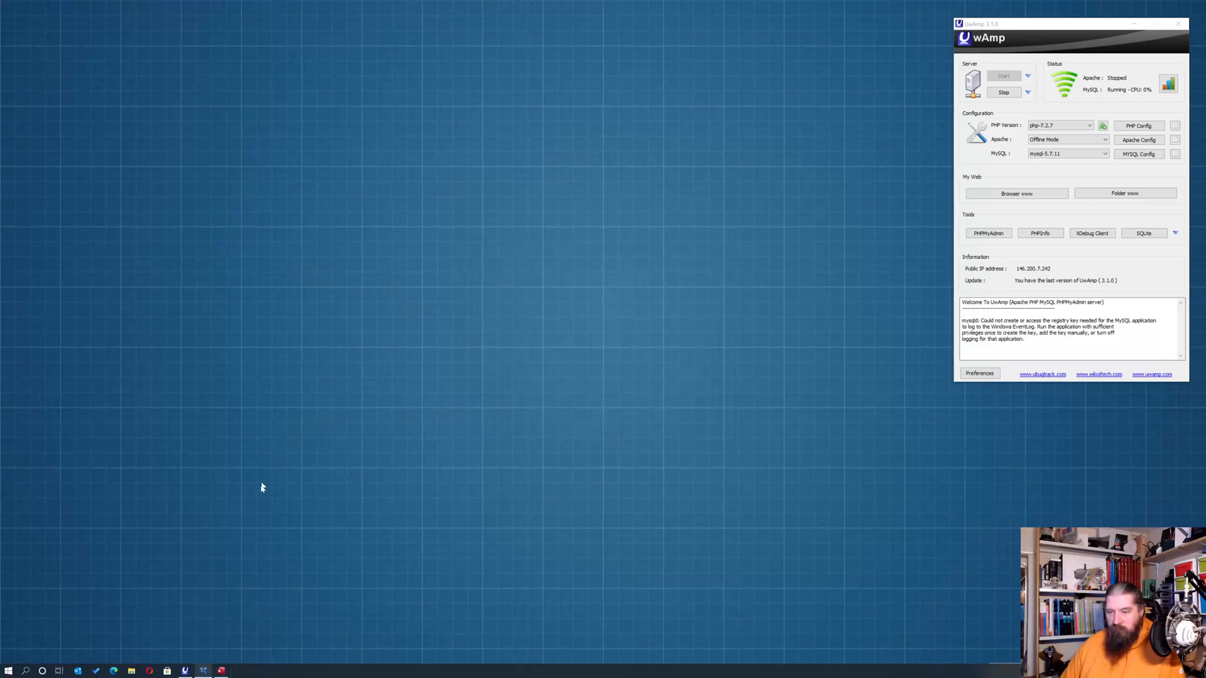
Switch to Access and start getting external data from an ODBC database.
left_click(221, 670)
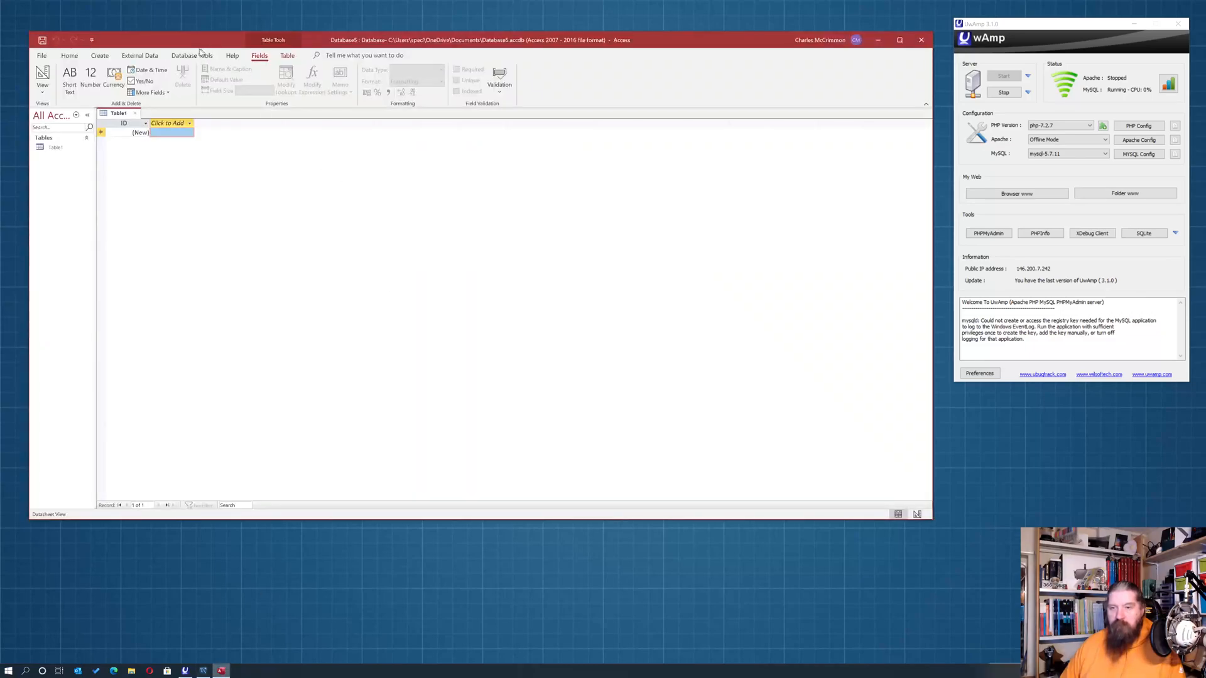
left_click(64, 57)
left_click(137, 58)
left_click(46, 83)
mouse_move(123, 184)
left_click(172, 182)
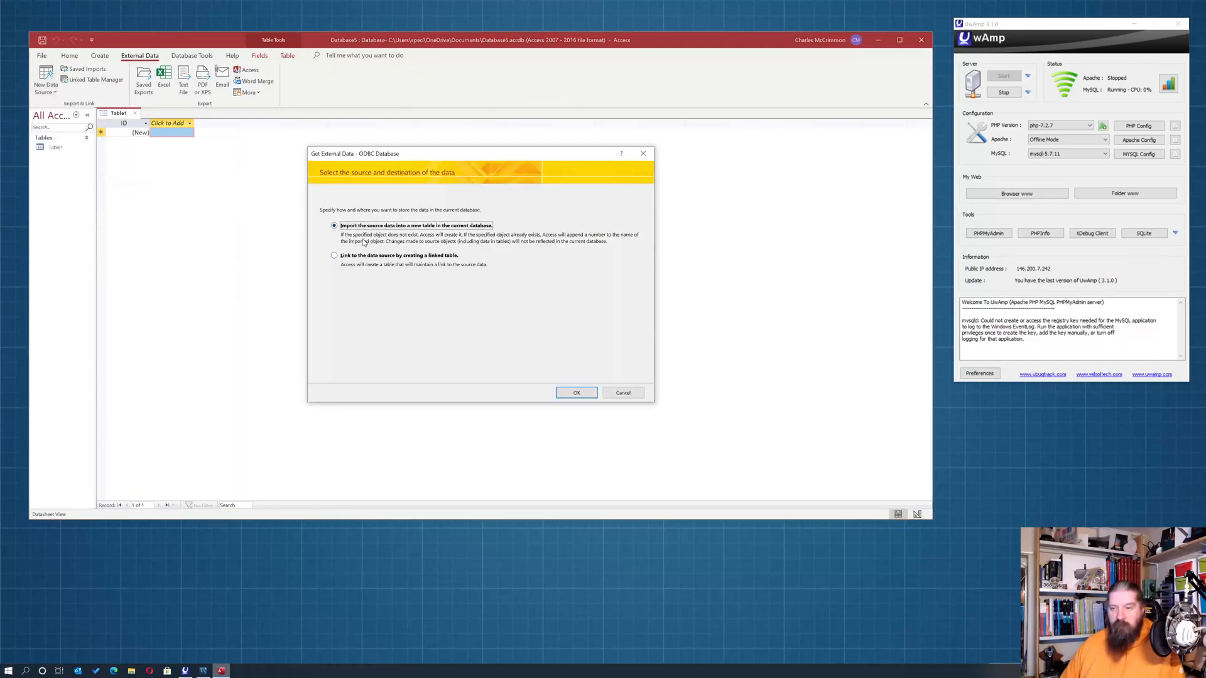
Choose to import the source data into a new table and use the machine data source world.
left_click(371, 256)
left_click(356, 227)
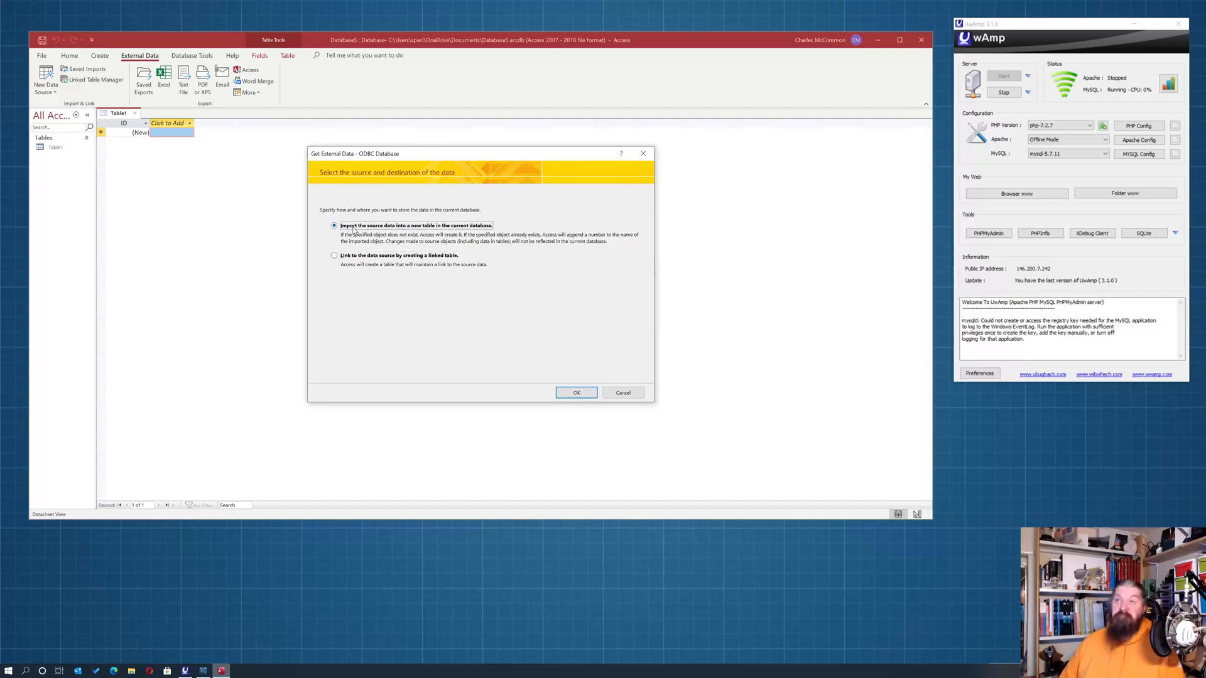
left_click(582, 393)
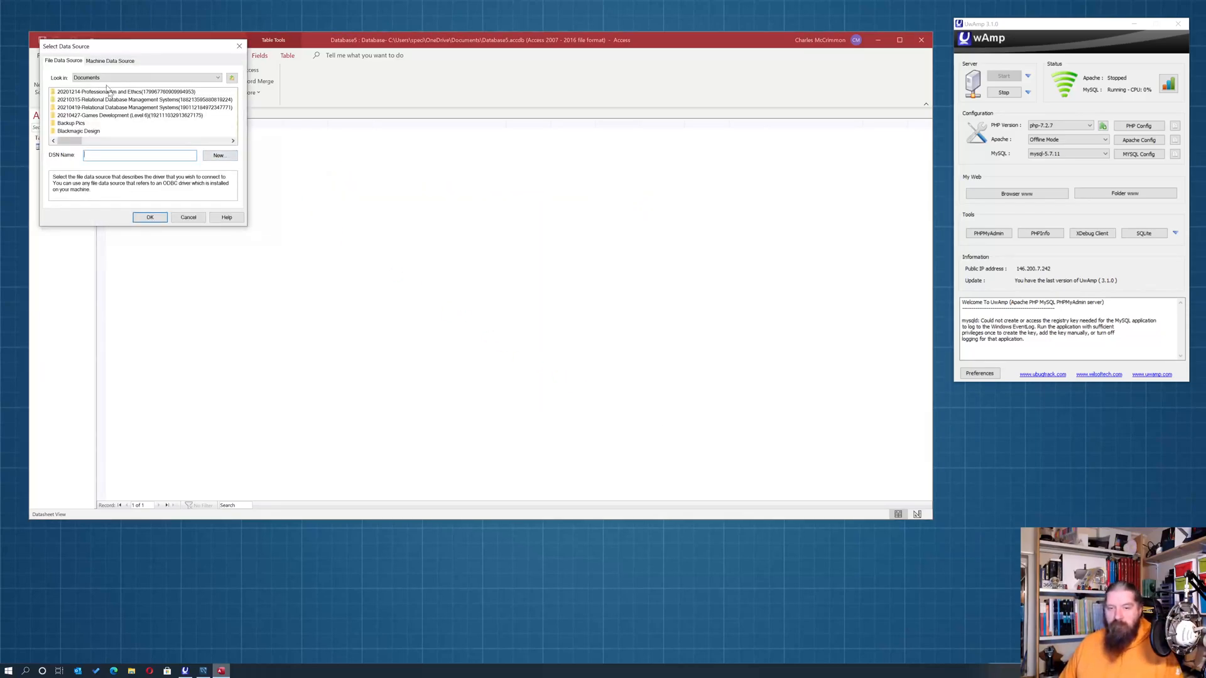
left_click(107, 61)
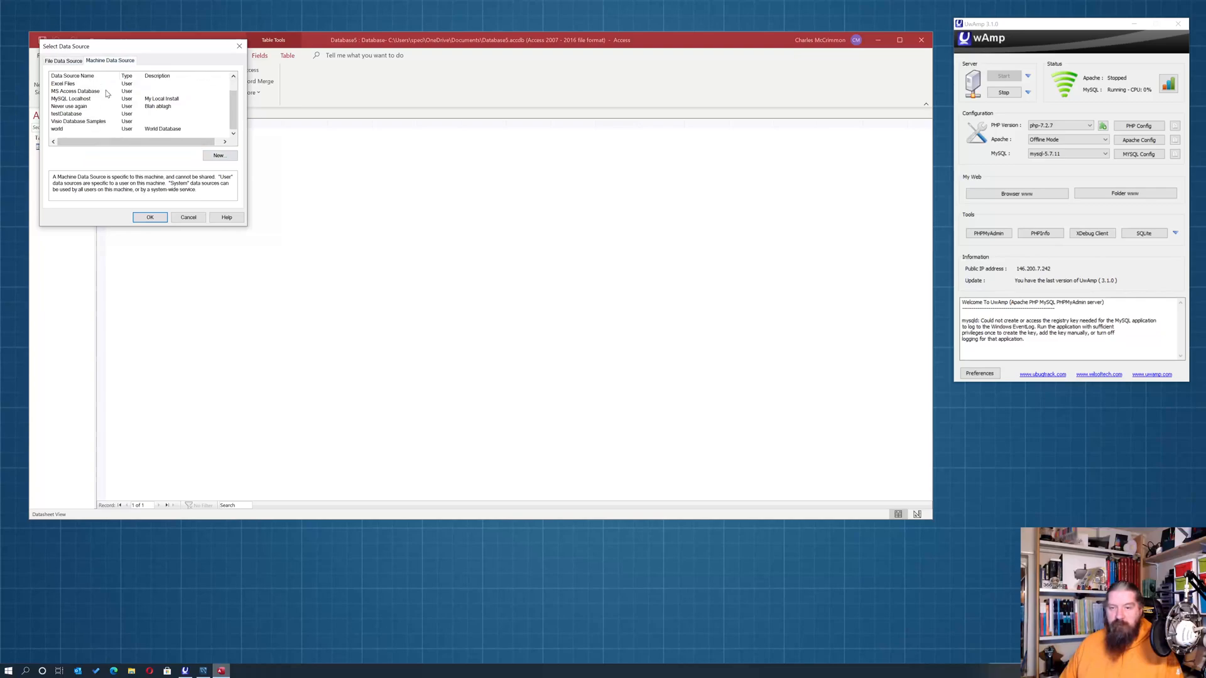
left_click(71, 129)
left_click(150, 217)
Import the city, country and countrylanguage tables without saving the import steps.
left_click(60, 79)
left_click(72, 95)
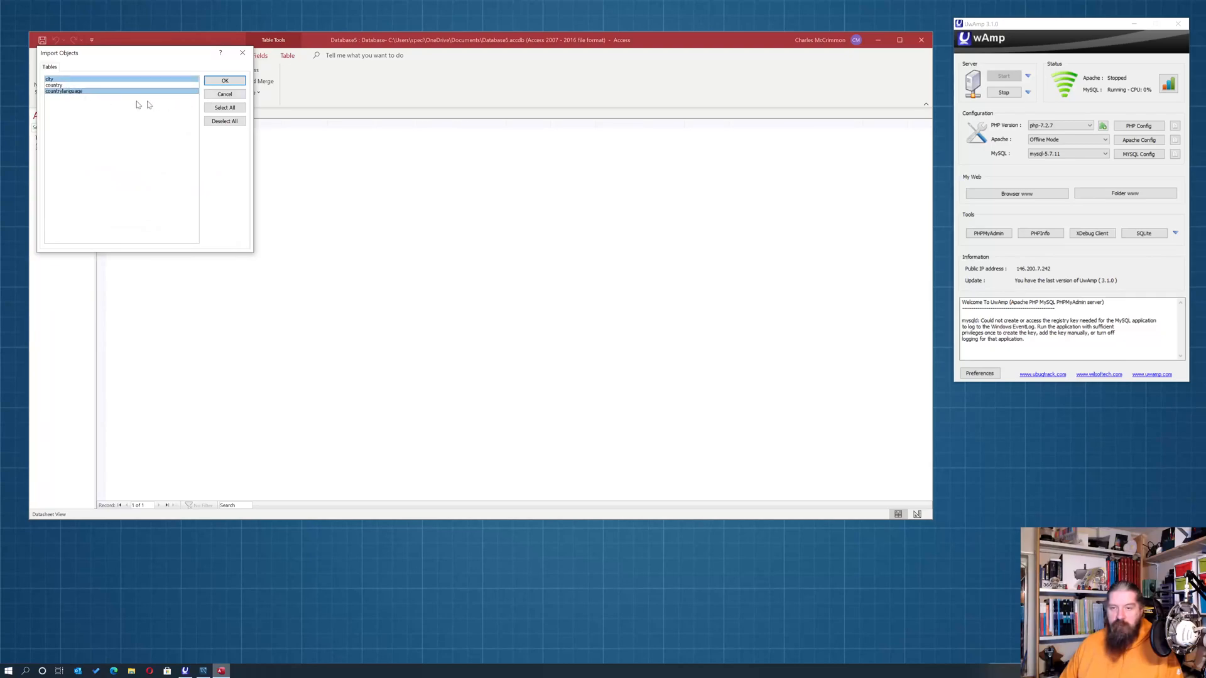
left_click(62, 86)
left_click(225, 83)
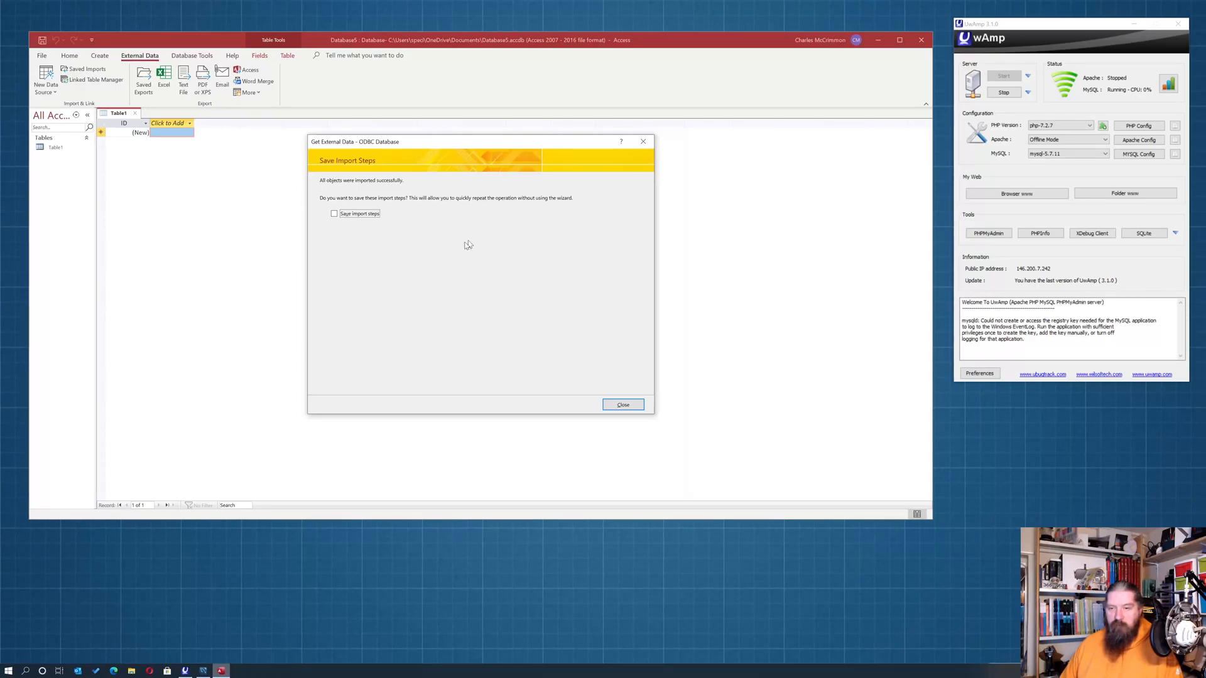
left_click(622, 405)
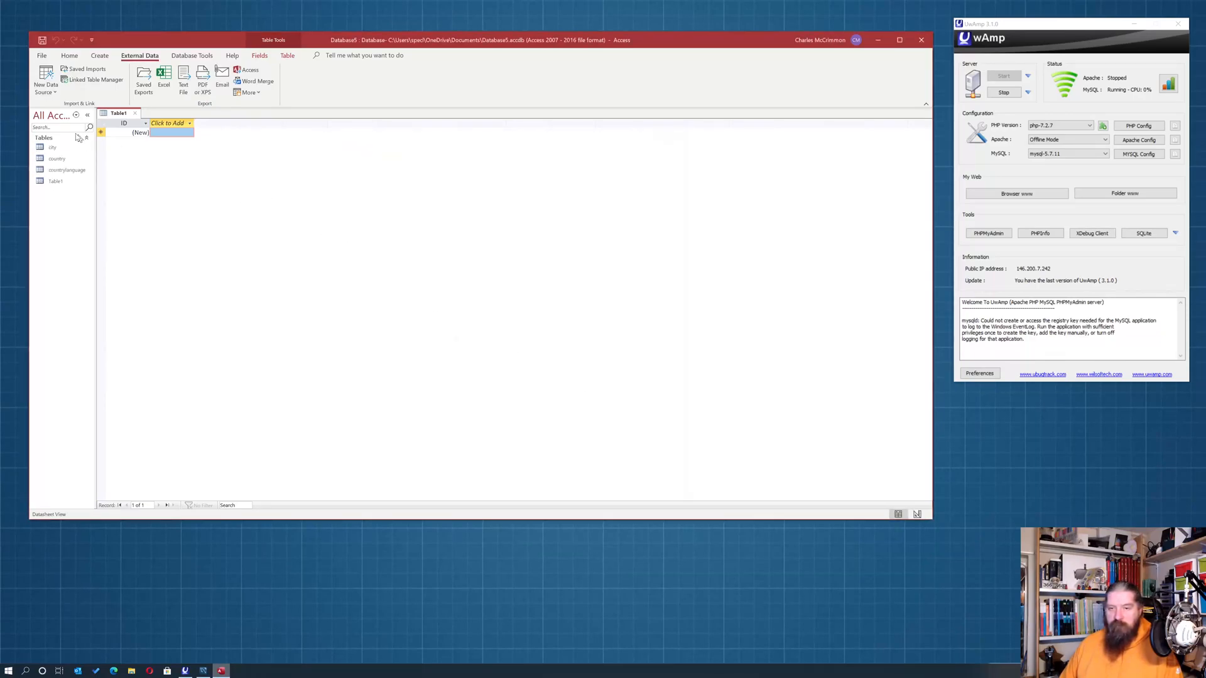
Look over the imported tables in the database's table list and browse the records of the city table.
left_click(54, 149)
left_click(54, 159)
left_click(59, 171)
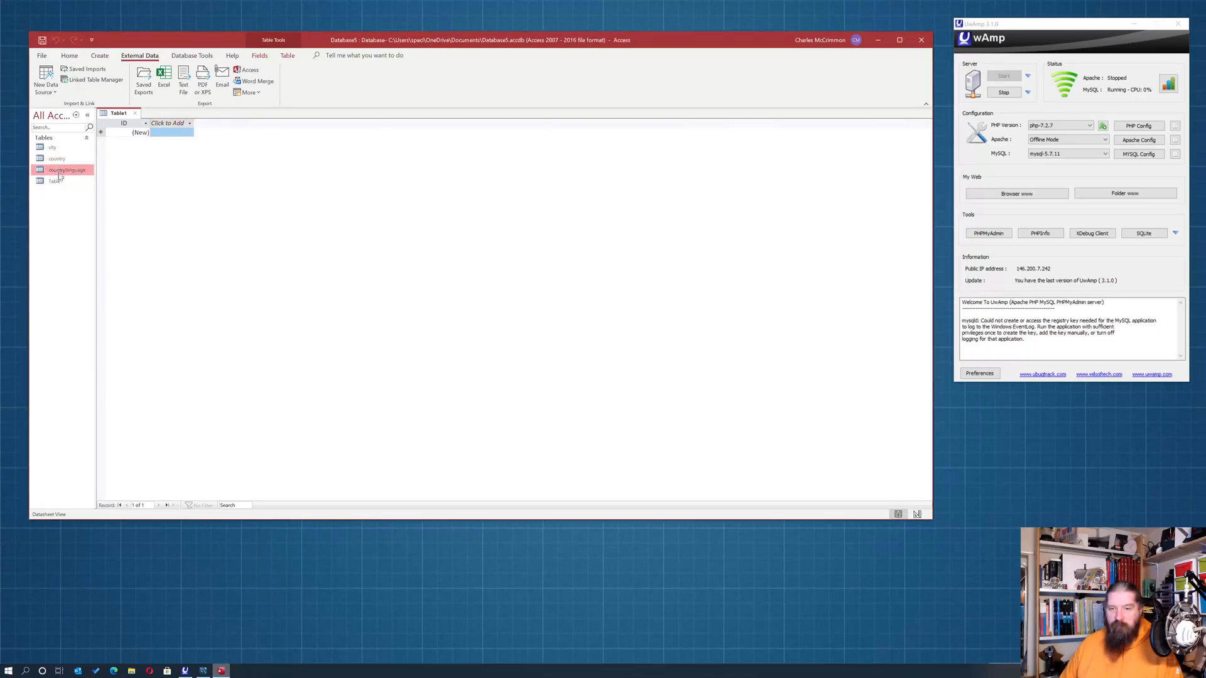
left_click(54, 182)
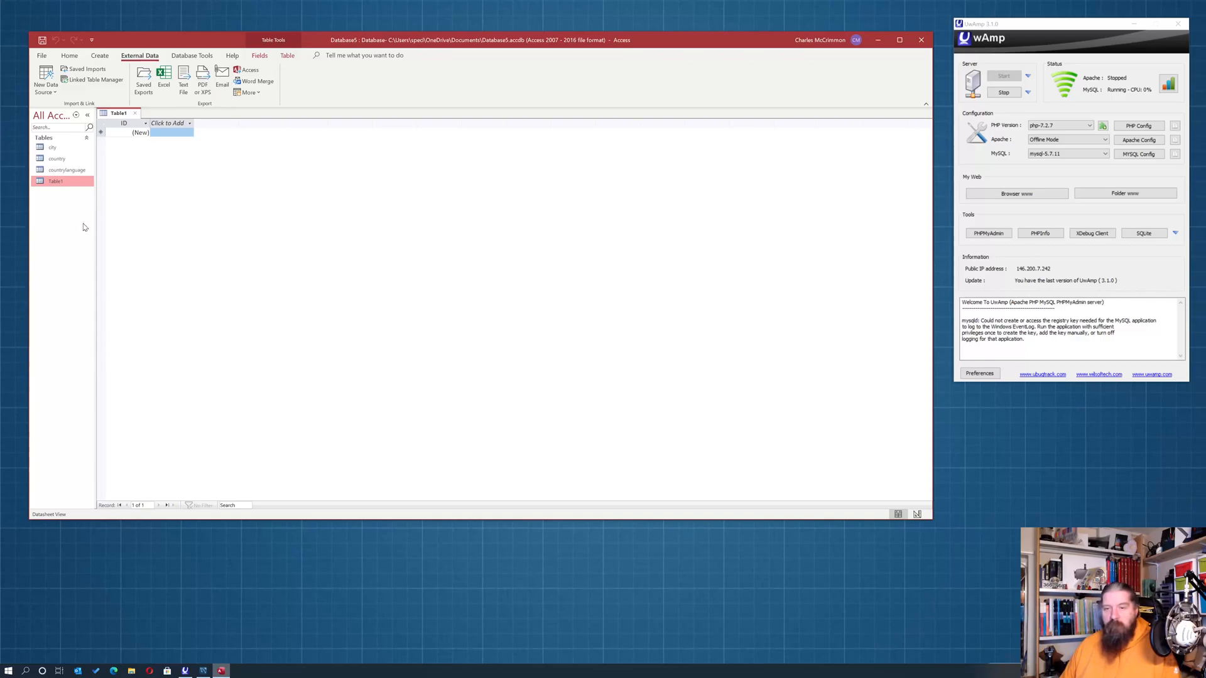
double_click(52, 147)
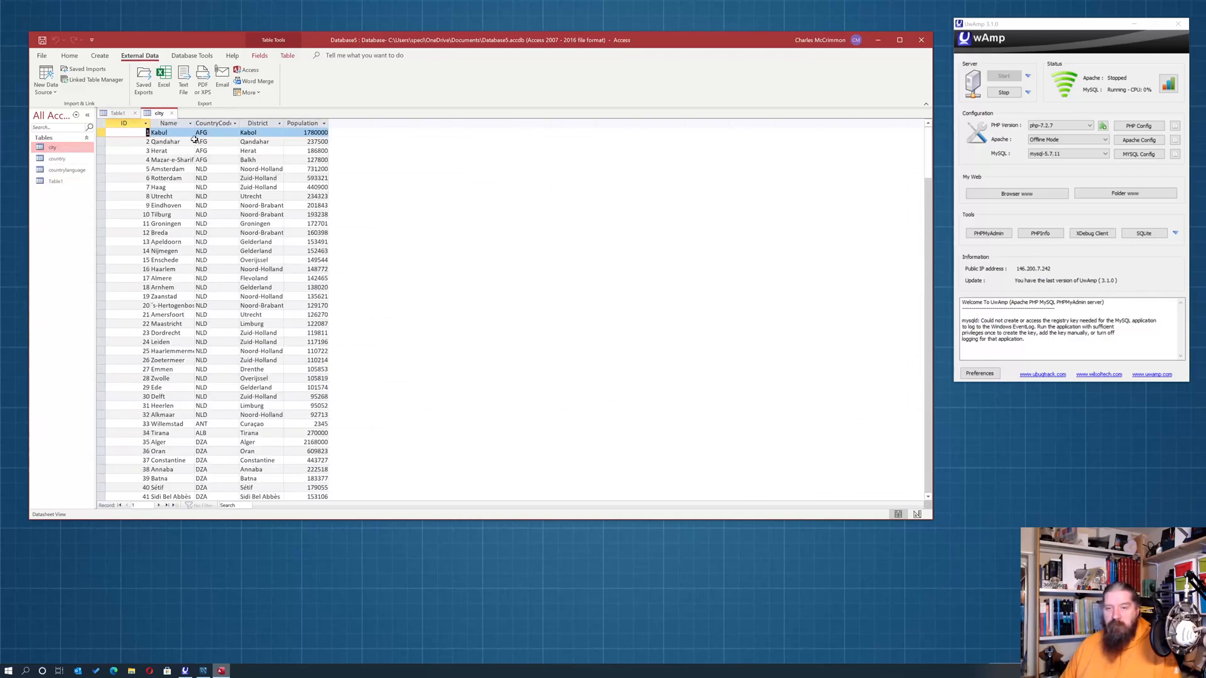
scroll(217, 264, "down", 5)
scroll(216, 263, "up", 5)
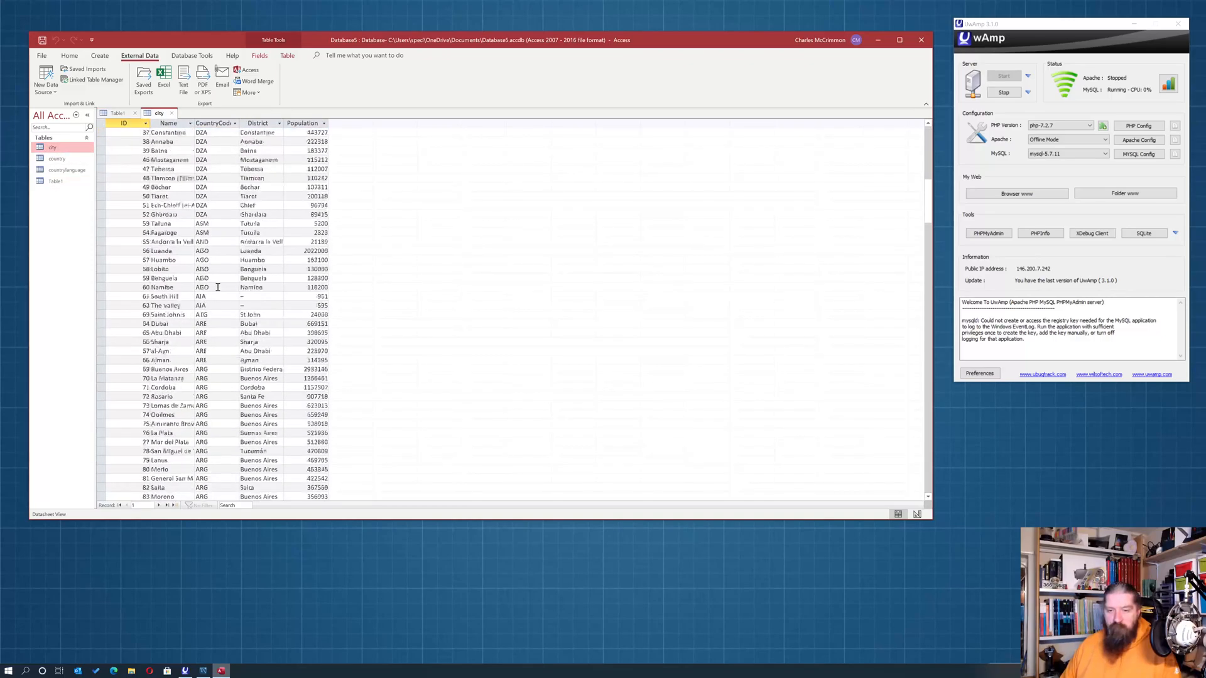
Close the city table and the empty, unsaved Table1.
left_click(171, 113)
left_click(135, 113)
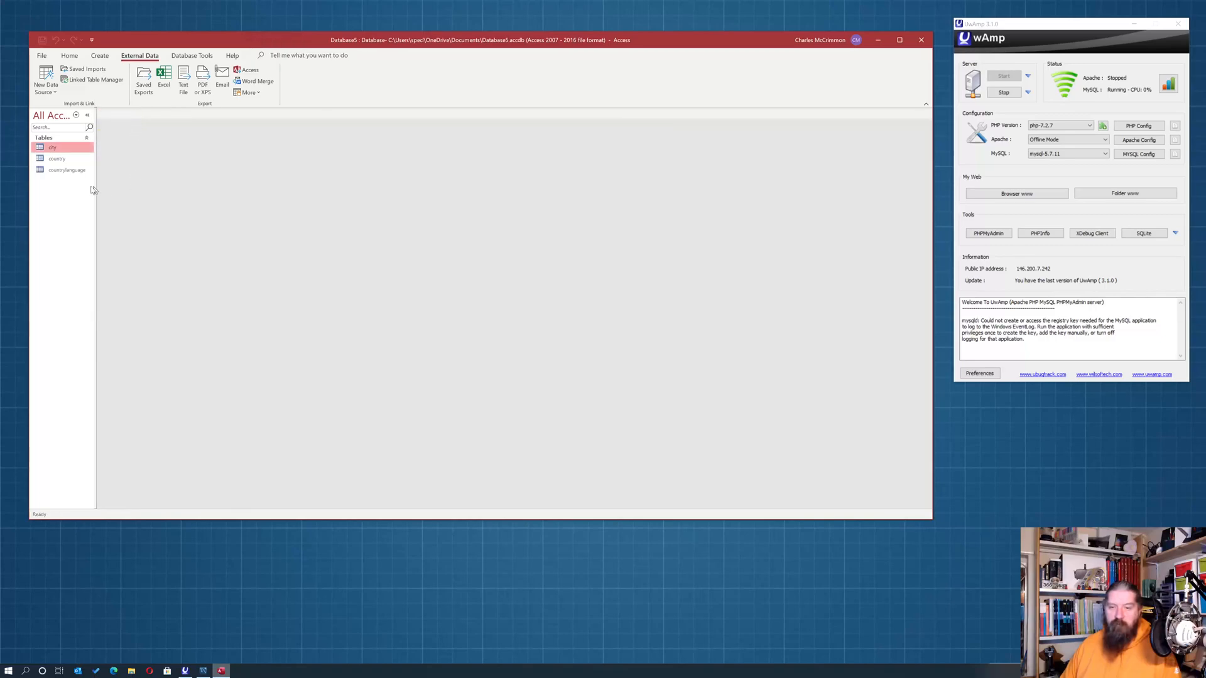
left_click(67, 55)
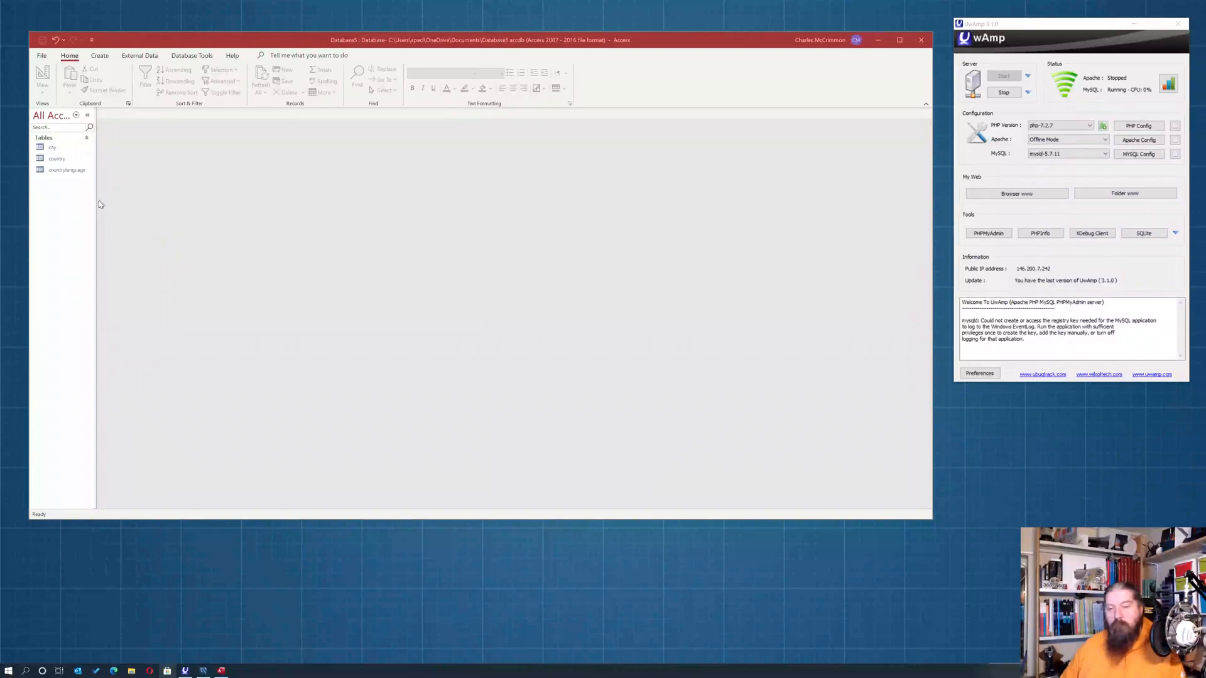
Switch to MySQL Workbench, run the city and country join query again and scroll through its rows.
left_click(203, 670)
left_click_drag(436, 118, 151, 100)
left_click(280, 189)
left_click(137, 66)
scroll(182, 427, "down", 5)
scroll(181, 427, "up", 5)
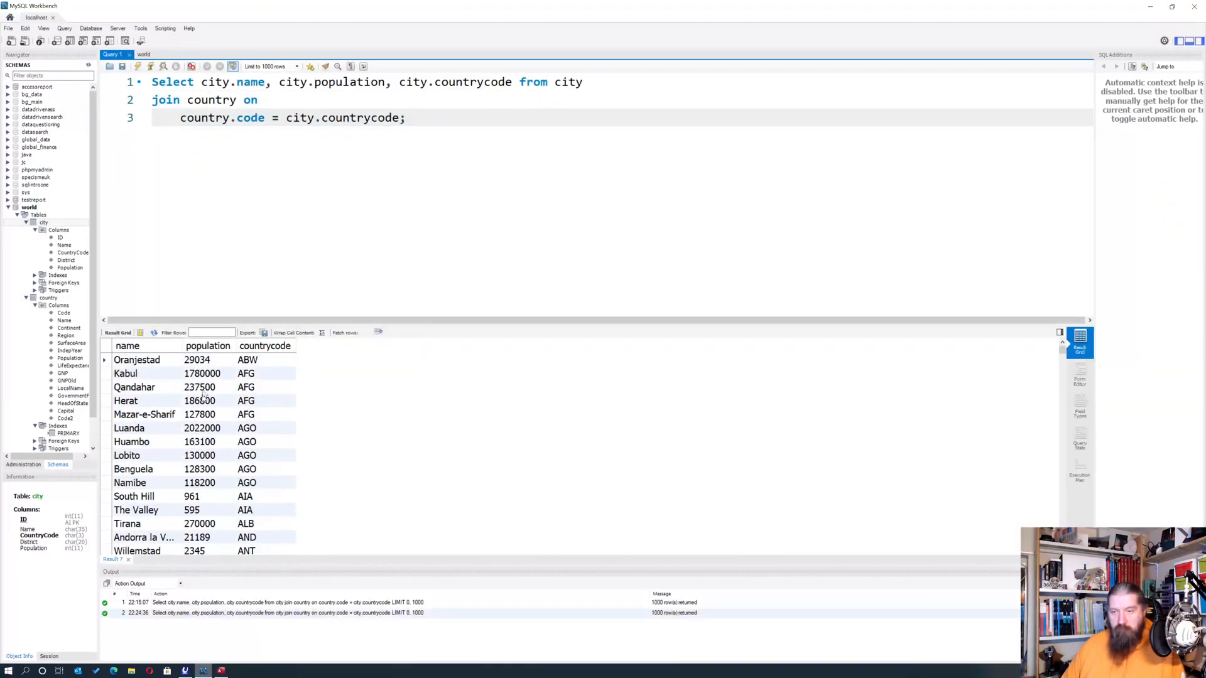
Change the join in the query to an explicit Inner join and run it.
left_click(152, 101)
type("Inner")
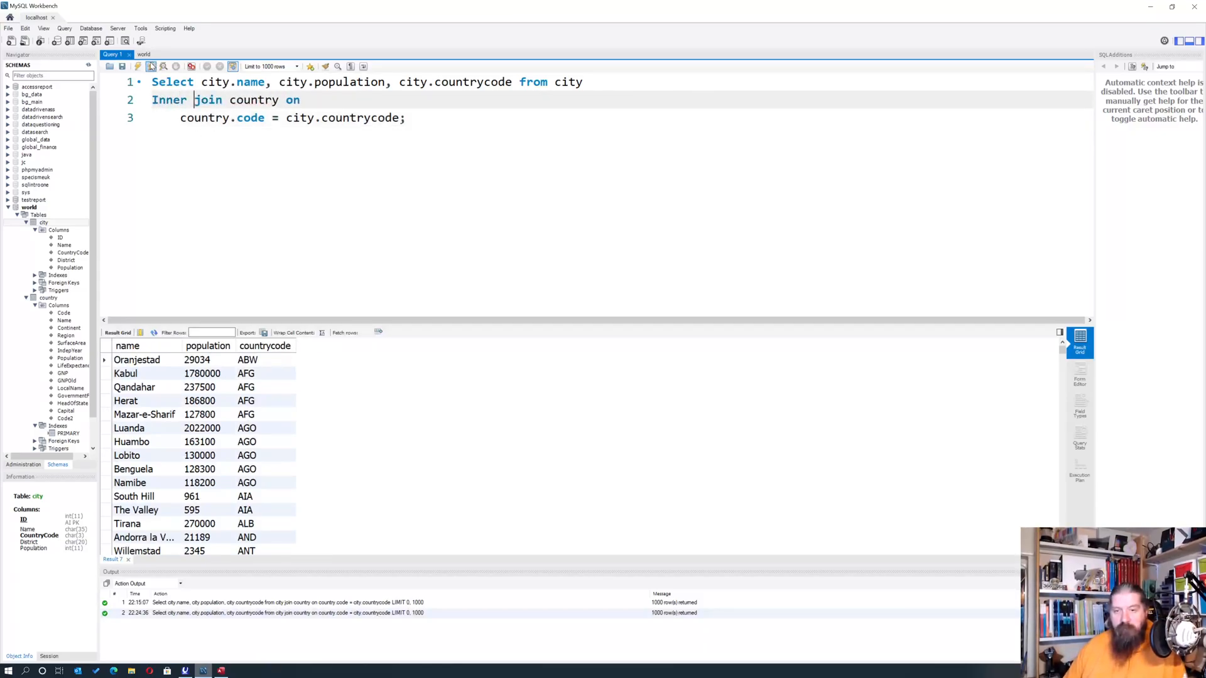
left_click(139, 68)
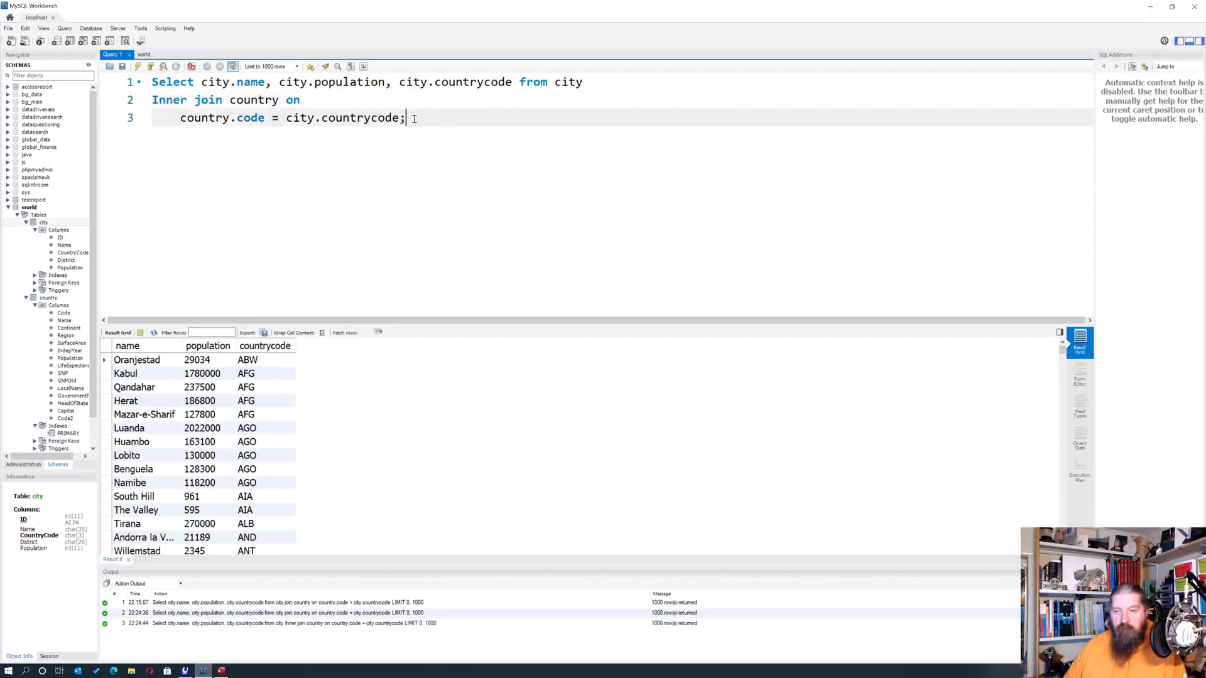
Copy the whole inner join query, return to Access and create a new query shown in SQL View.
left_click_drag(405, 119, 44, 93)
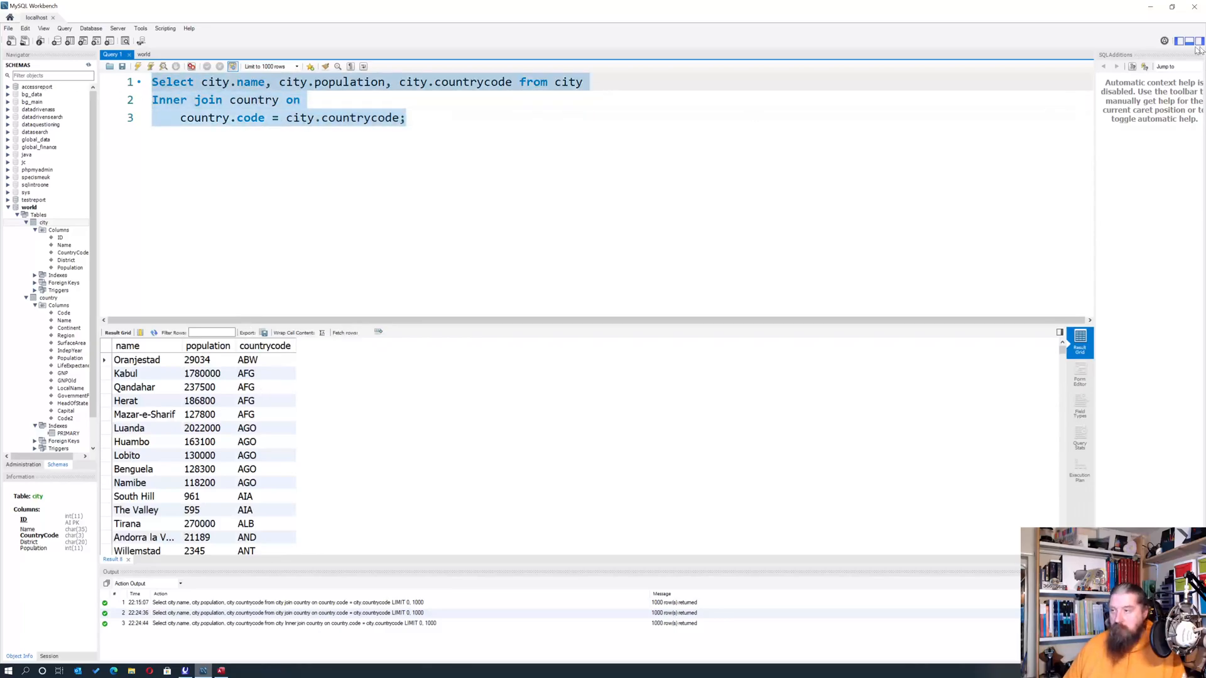
left_click(1150, 7)
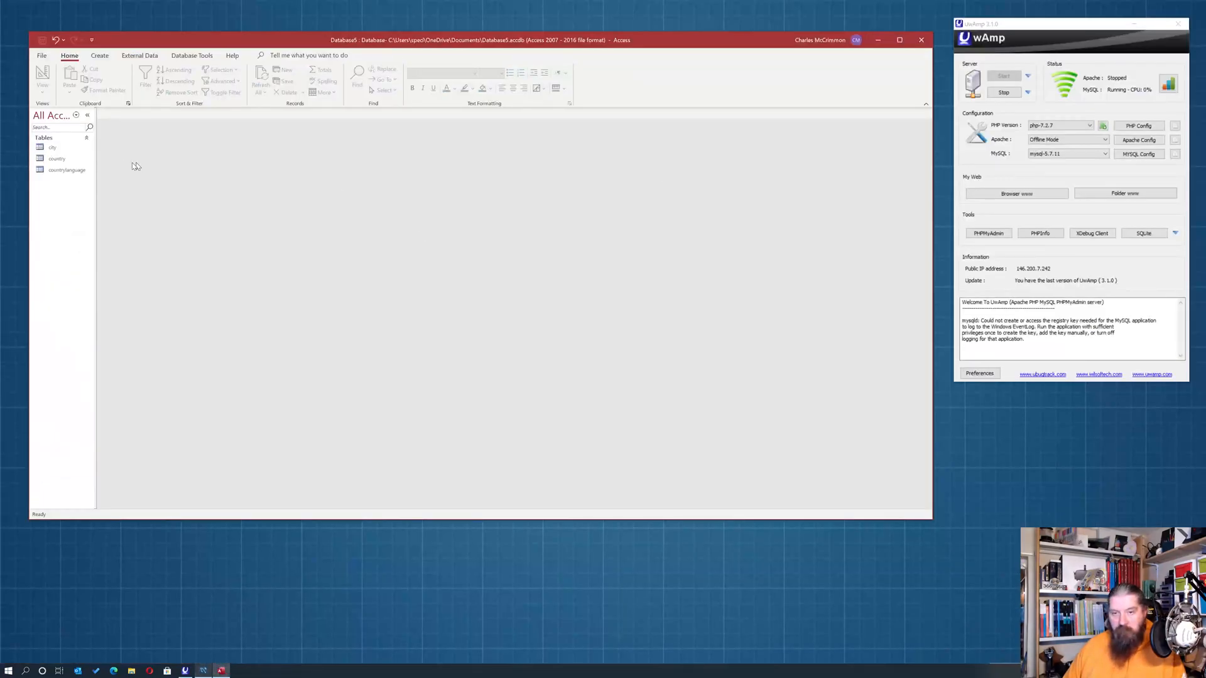
left_click(100, 55)
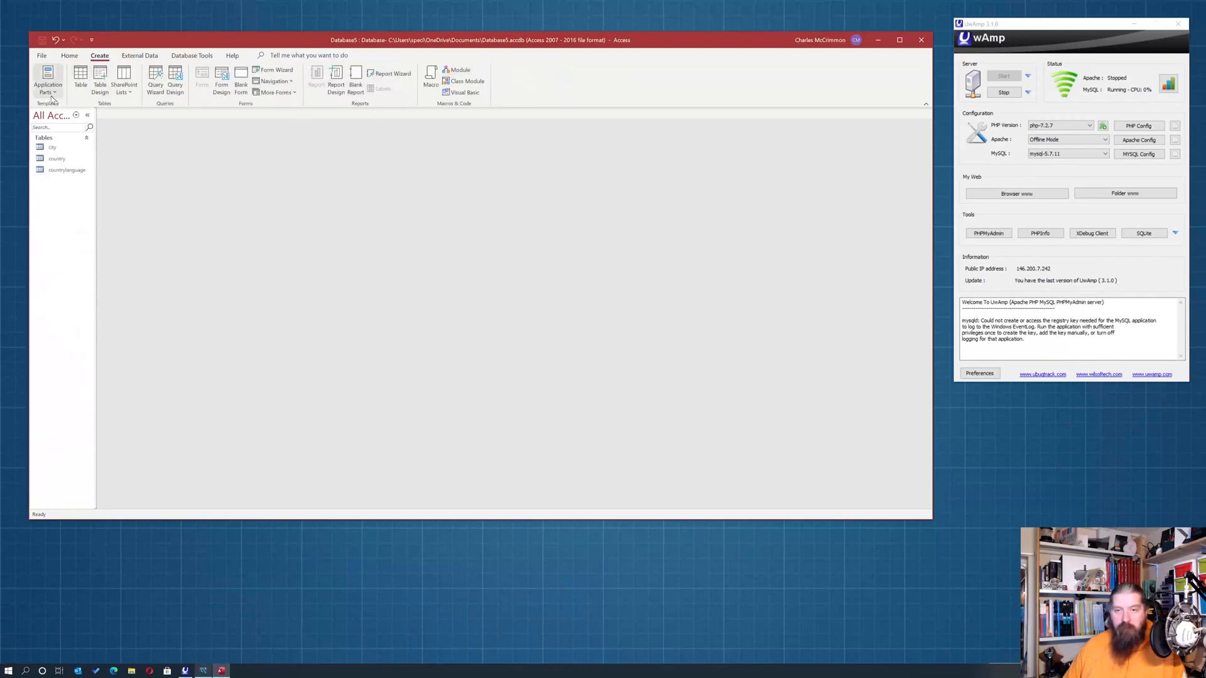
left_click(174, 81)
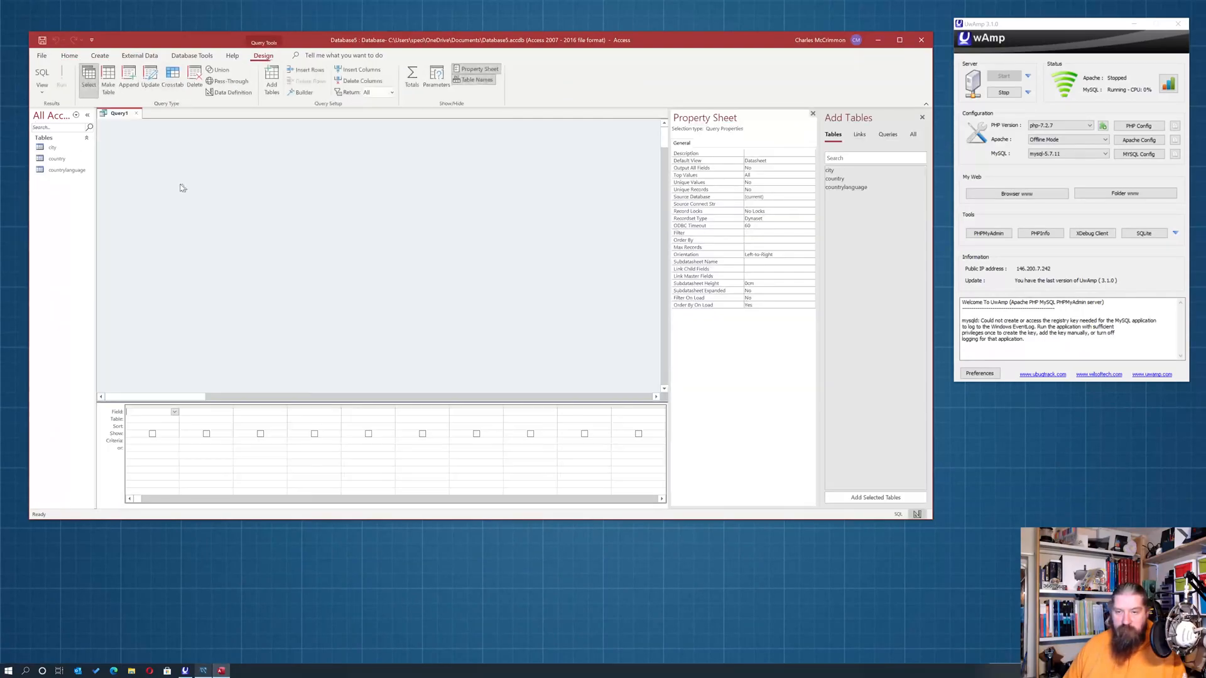
right_click(119, 122)
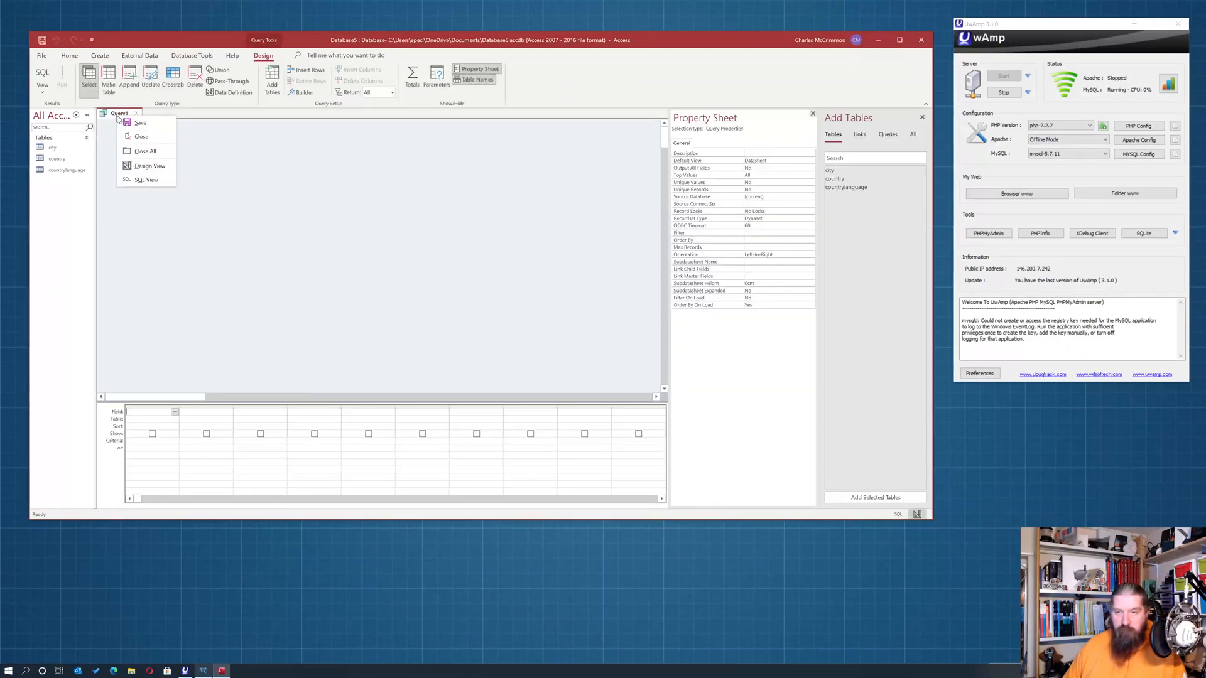
left_click(148, 177)
Paste the inner join query, break the lines before Inner join and before country.code, and run it.
type("Select city.name, city.population, city.countrycode from cityInner join country oncountry.code = city.countrycode;")
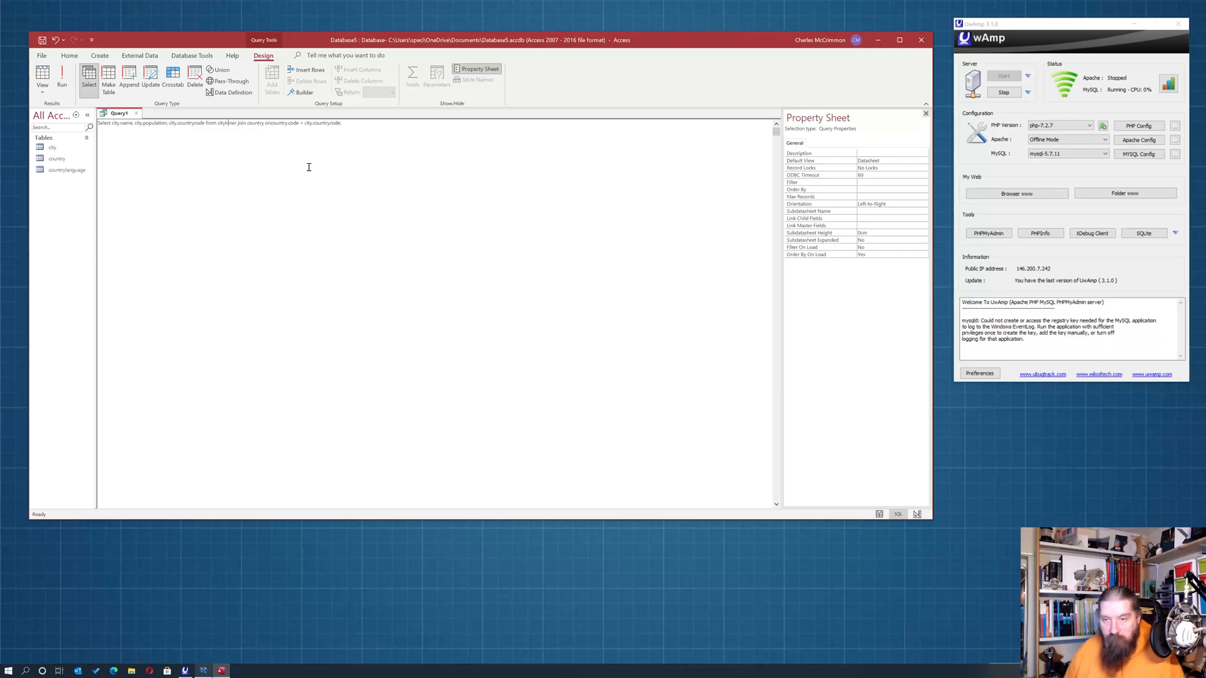
key("Return")
key("Return")
key("BackSpace")
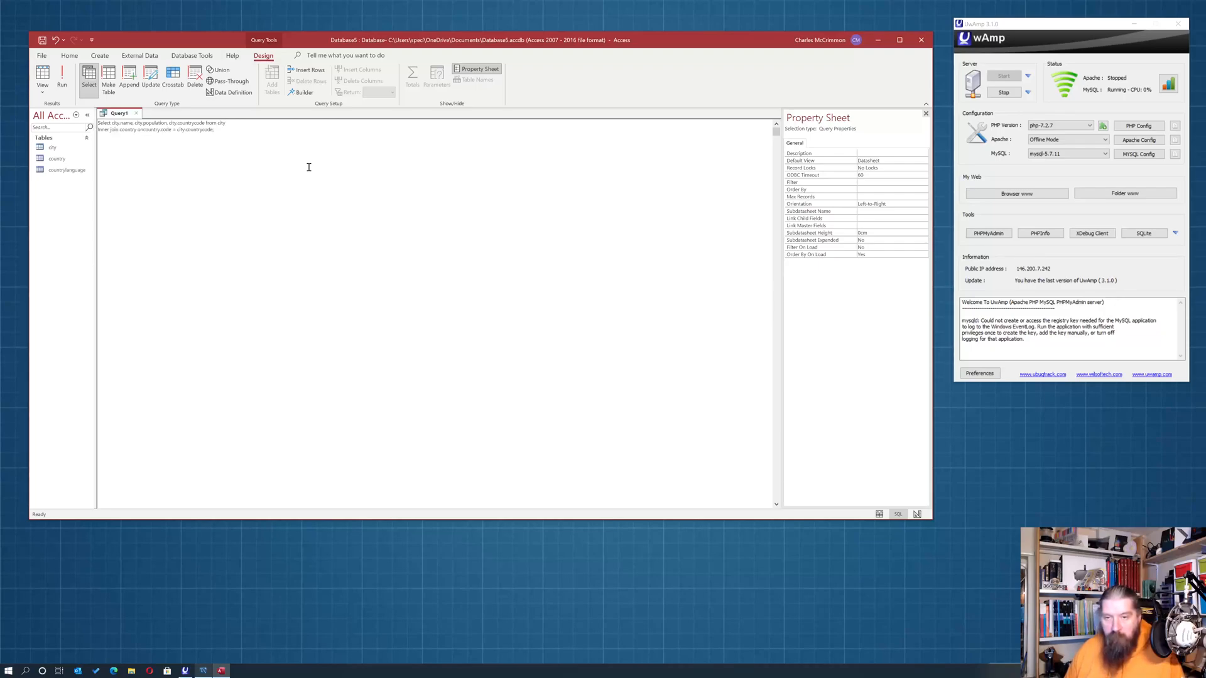
key("Return")
key("Return")
key("BackSpace")
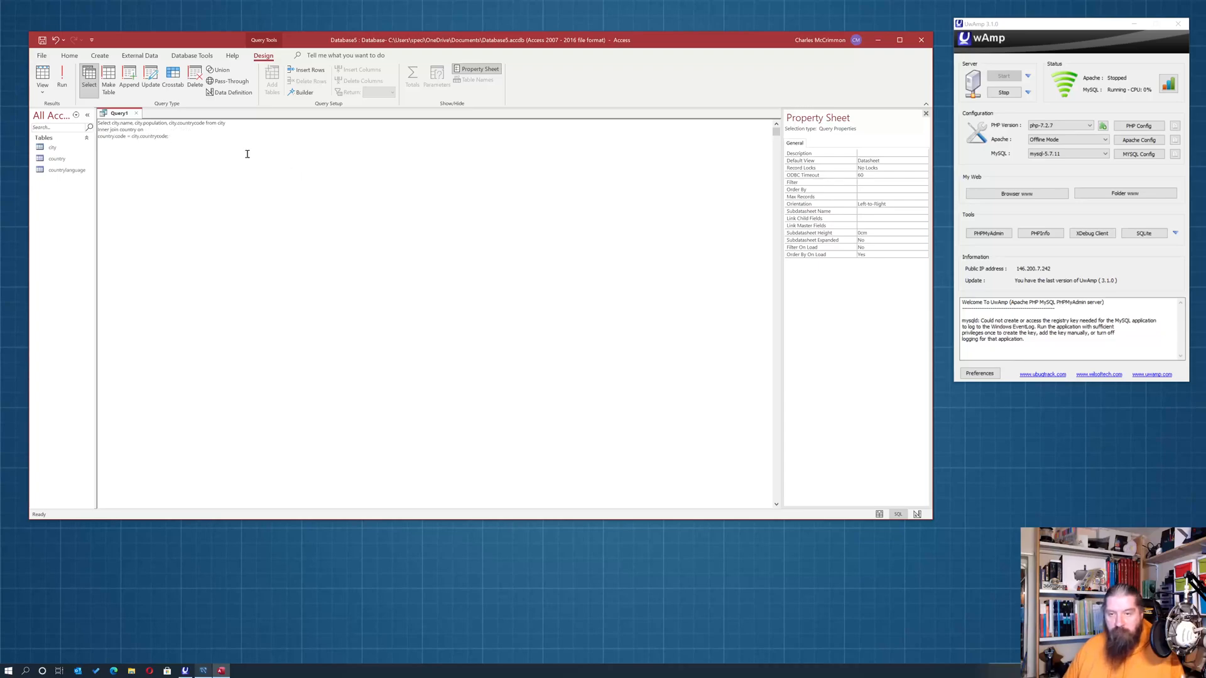
left_click(62, 78)
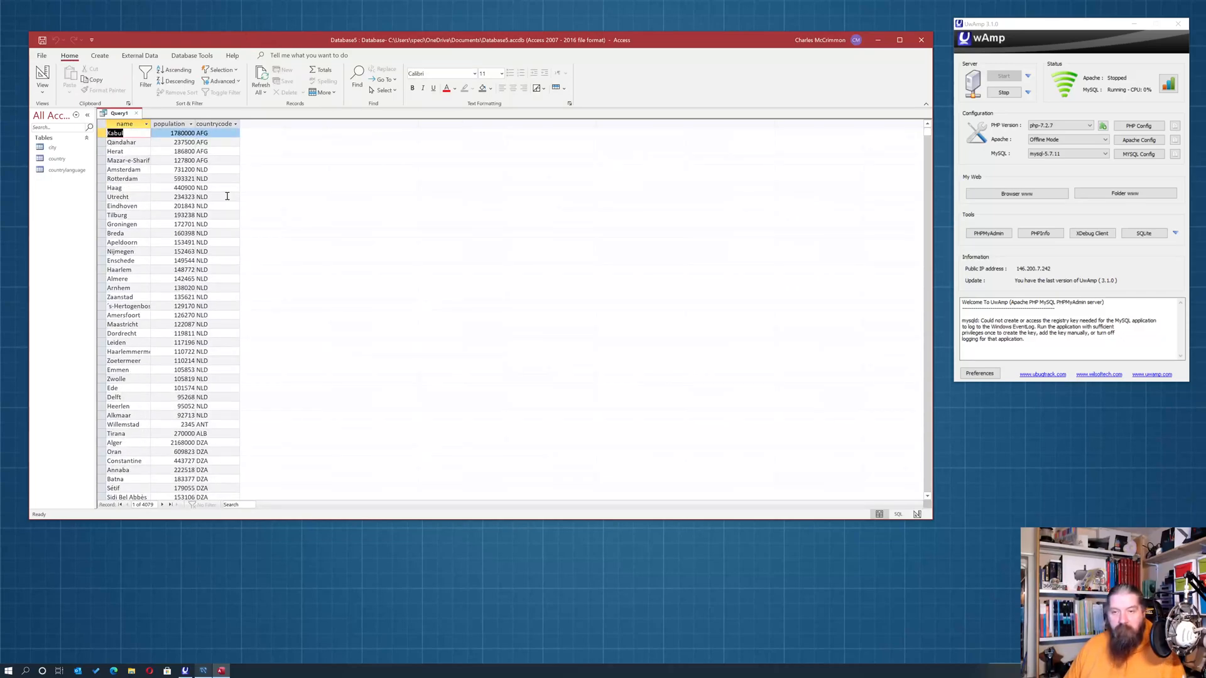
Close the query and save it as City Populations and Countries.
left_click(136, 114)
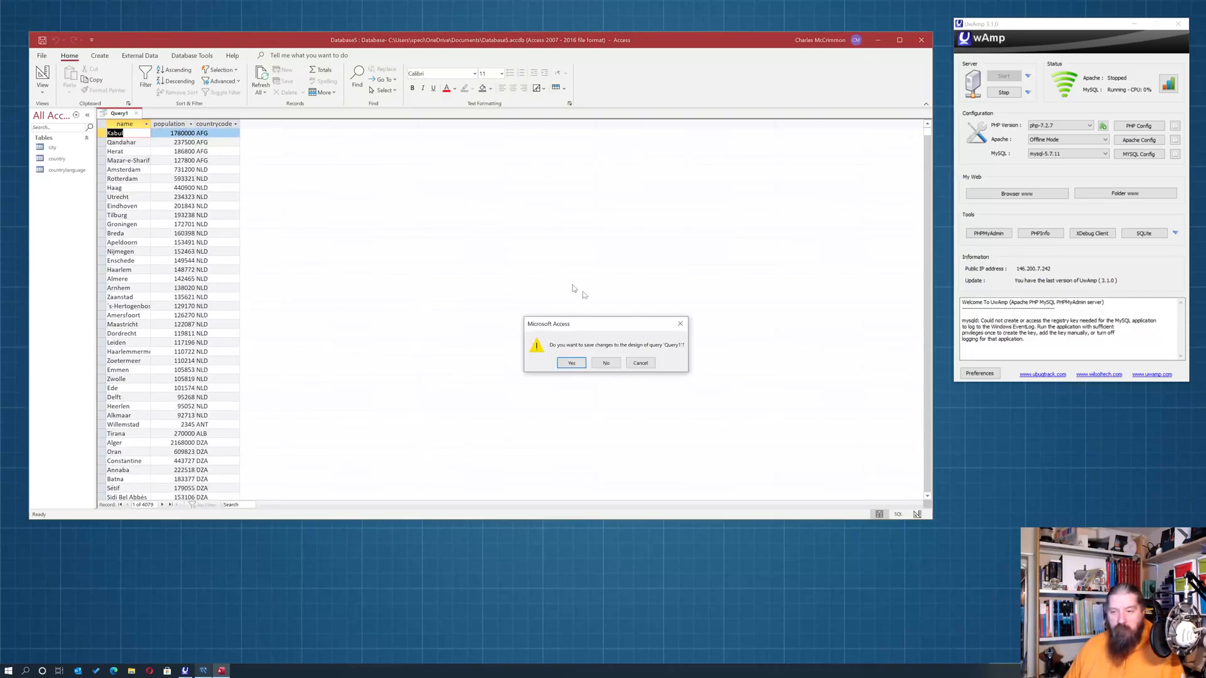
left_click(572, 363)
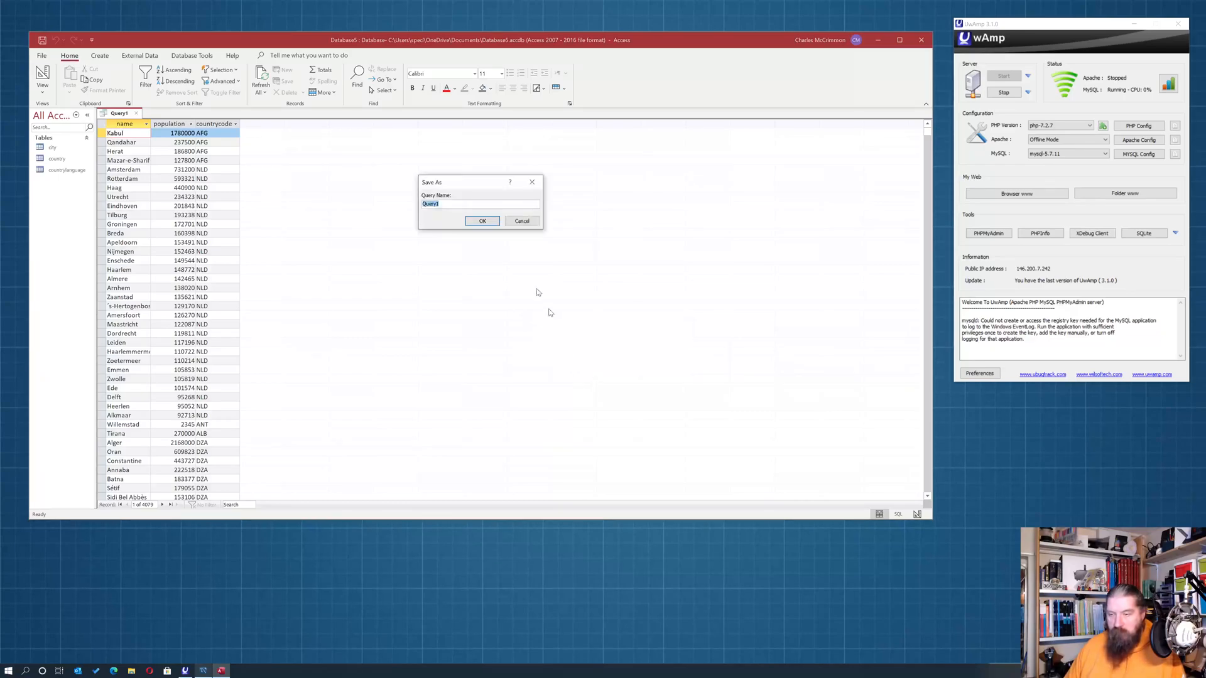
type("City Populations and Countries")
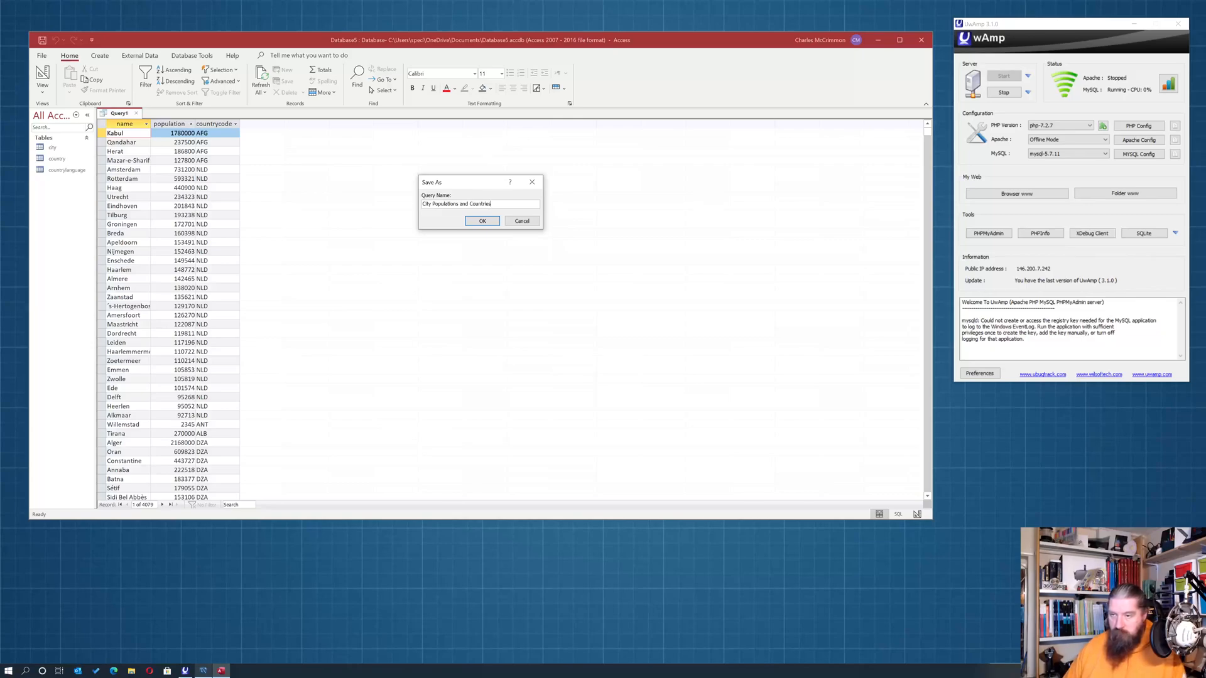
left_click(483, 222)
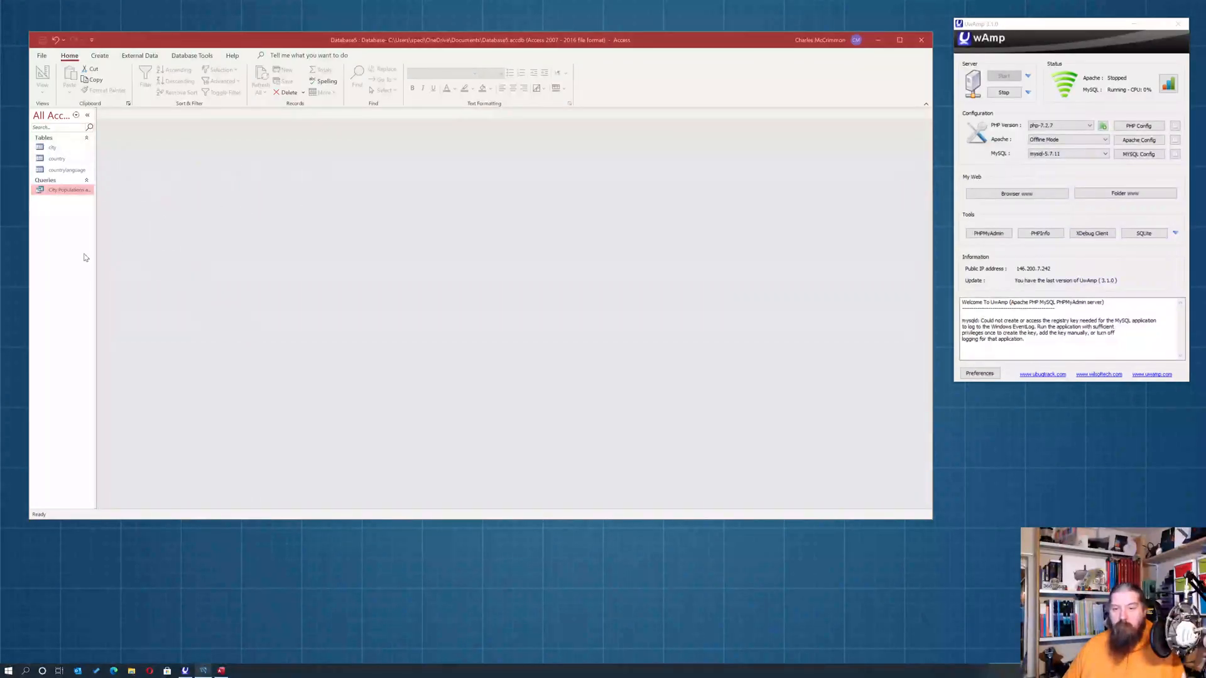
Create a new report in Design view and set its record source to the City Populations and Countries query.
left_click(99, 55)
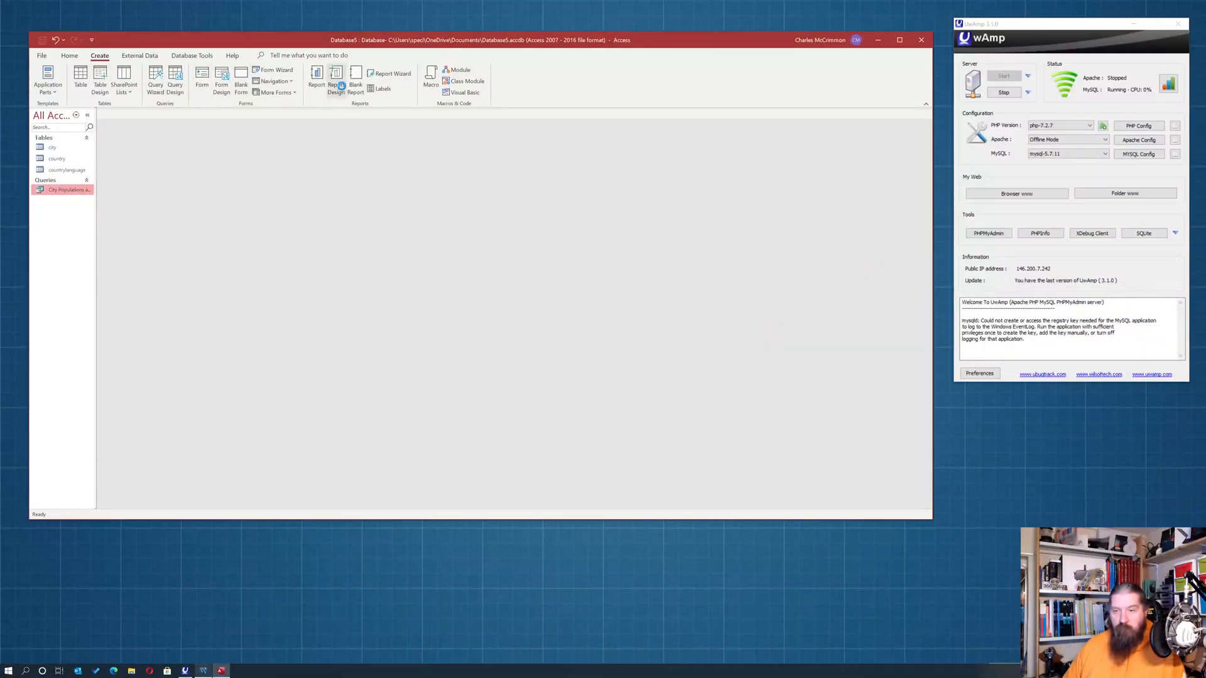
left_click(337, 82)
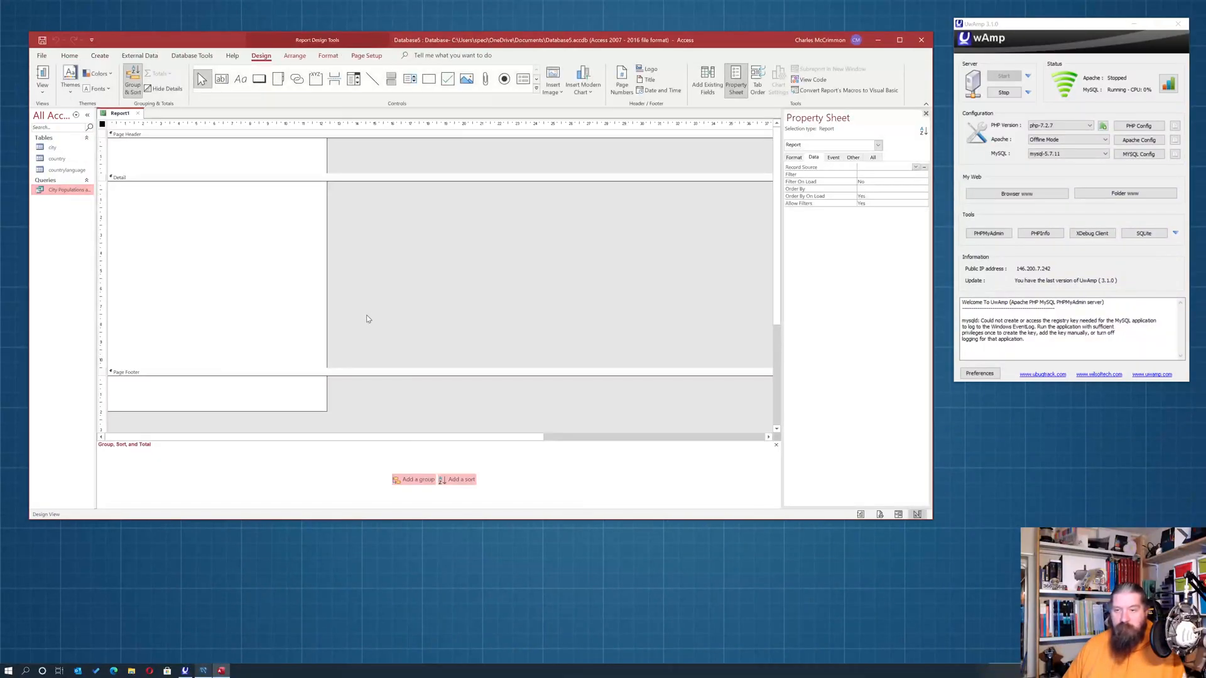
left_click(228, 224)
left_click(226, 397)
left_click(555, 251)
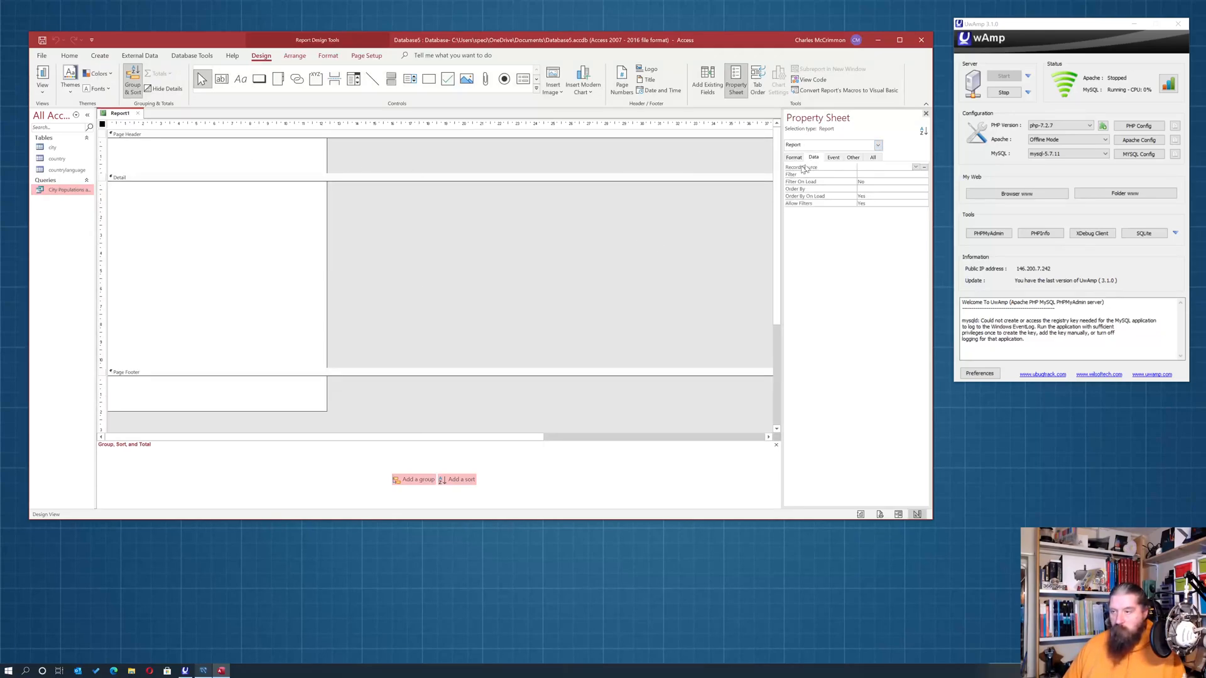
left_click(915, 168)
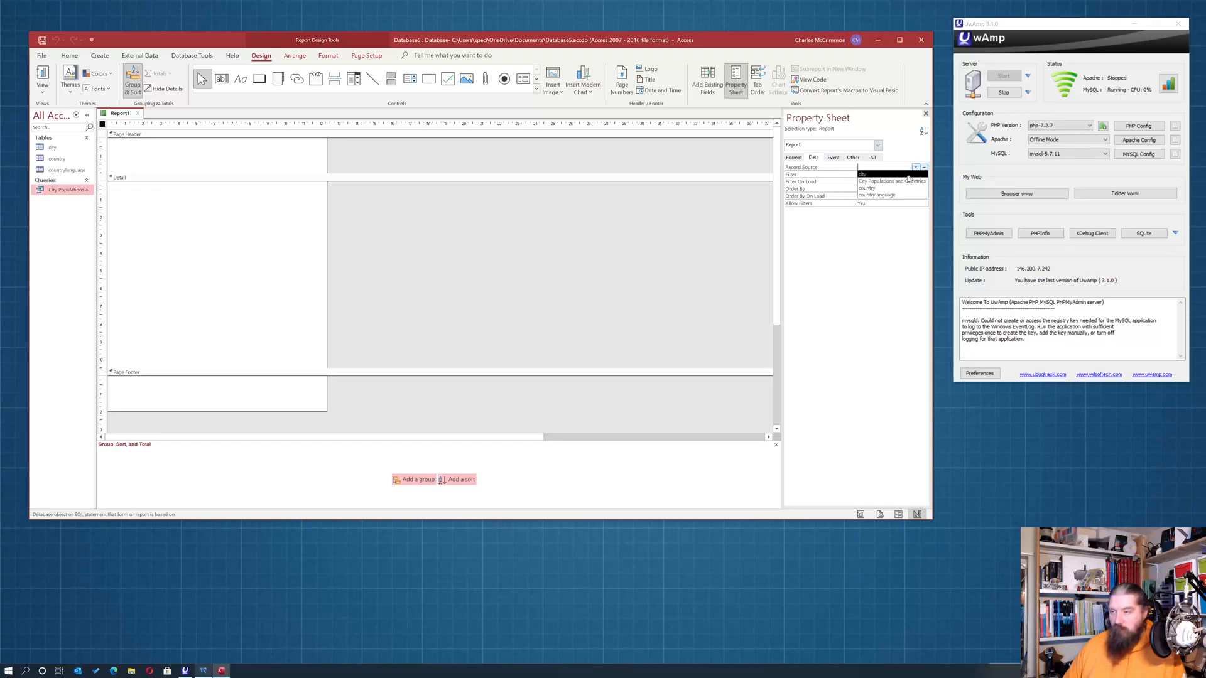
left_click(886, 182)
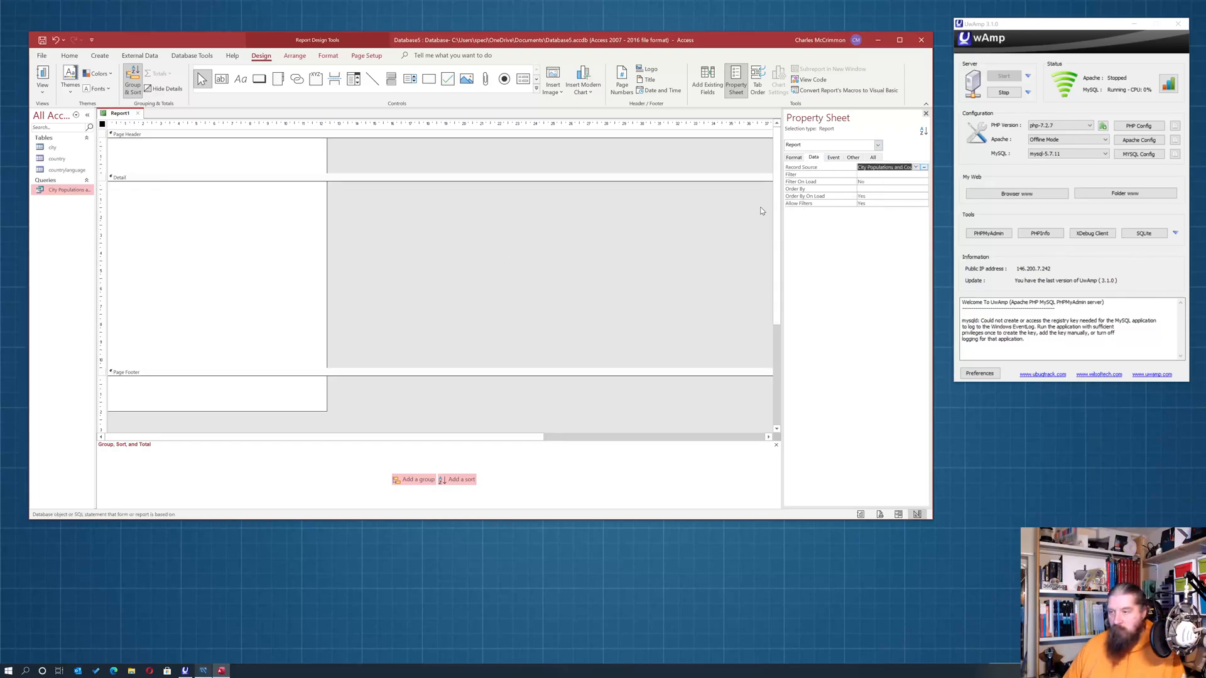
left_click(579, 263)
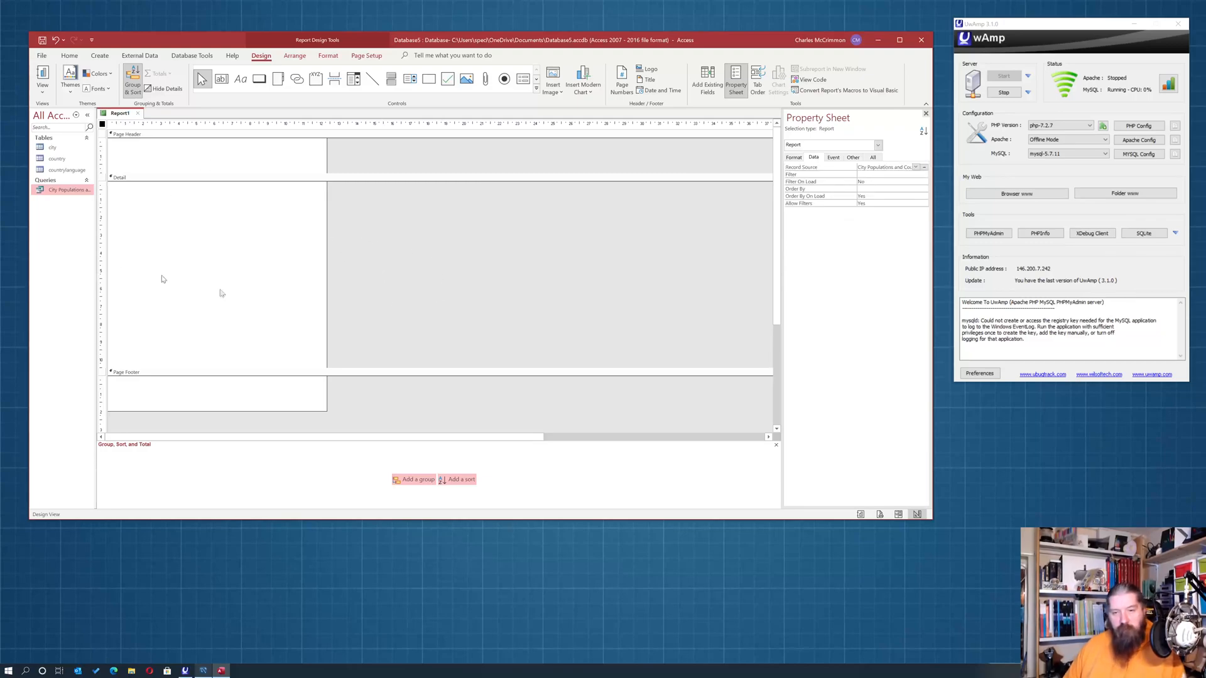
Add a label reading "Country Populations and City Breakdown" to the report's Page Header.
left_click(176, 228)
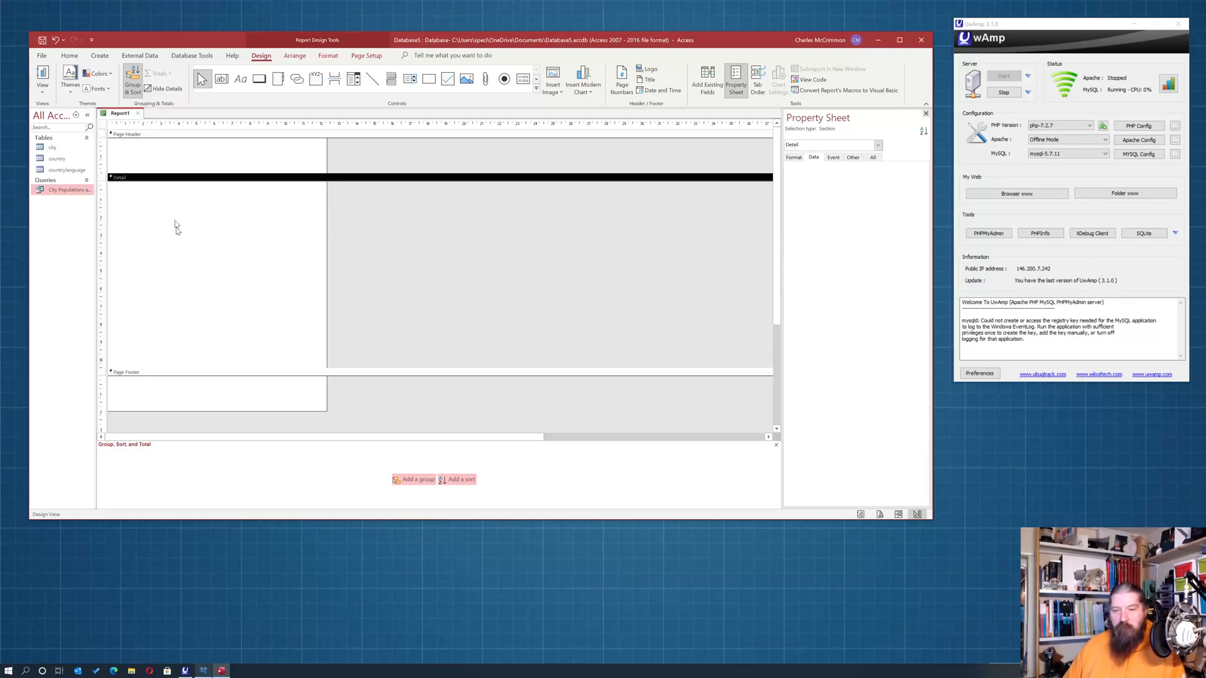
left_click(166, 150)
left_click(500, 324)
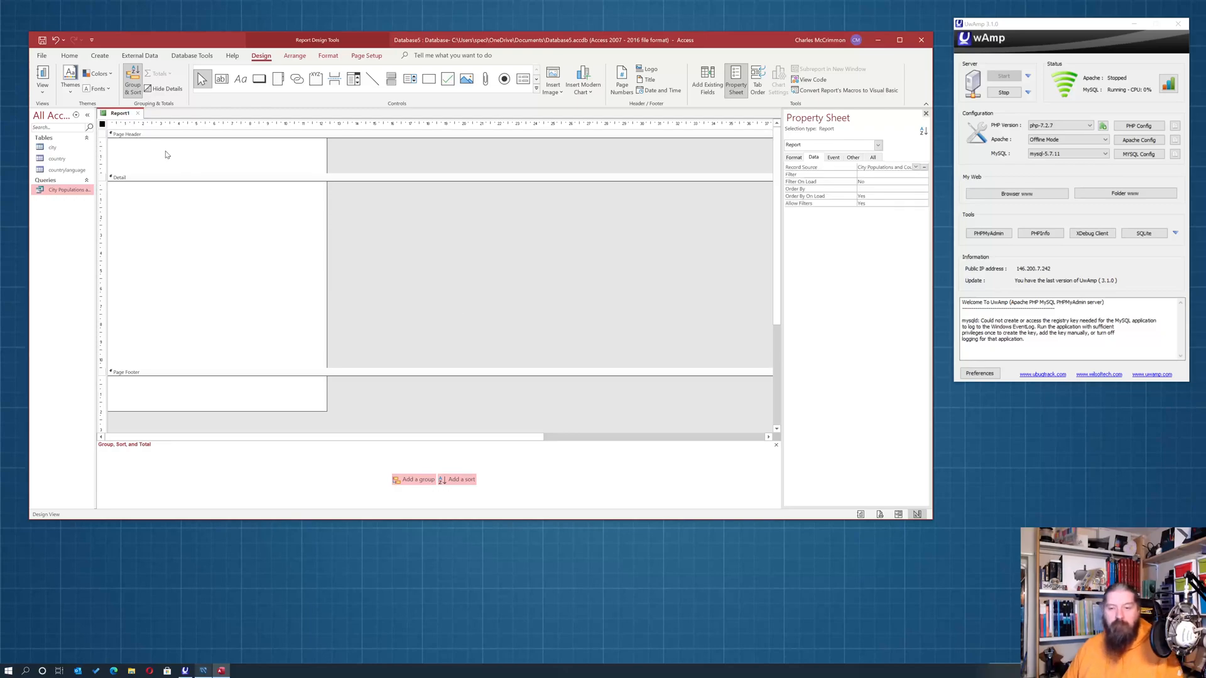
left_click(188, 159)
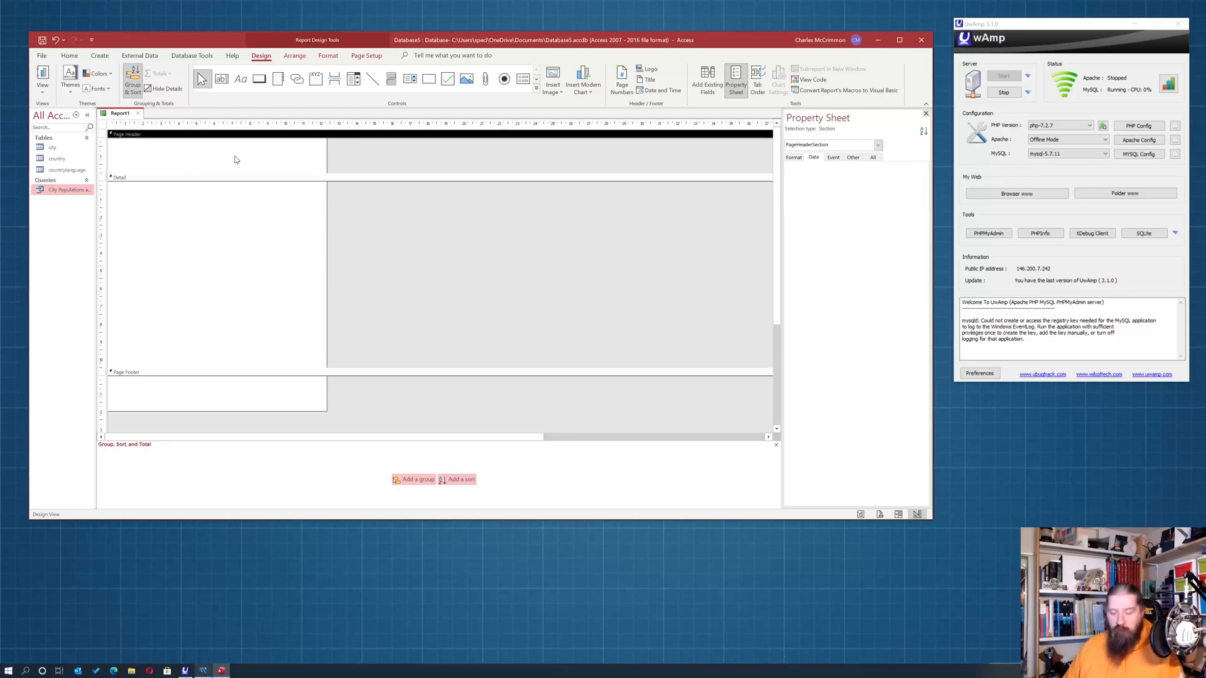
left_click(240, 79)
left_click(165, 150)
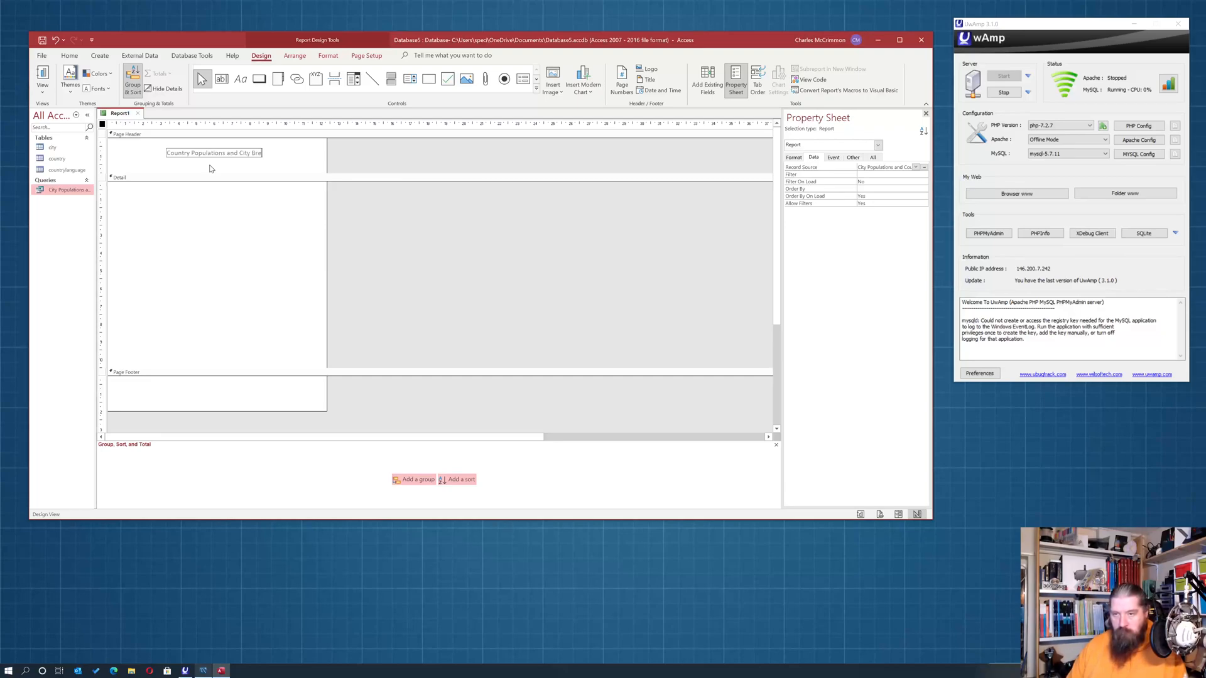
left_click(211, 168)
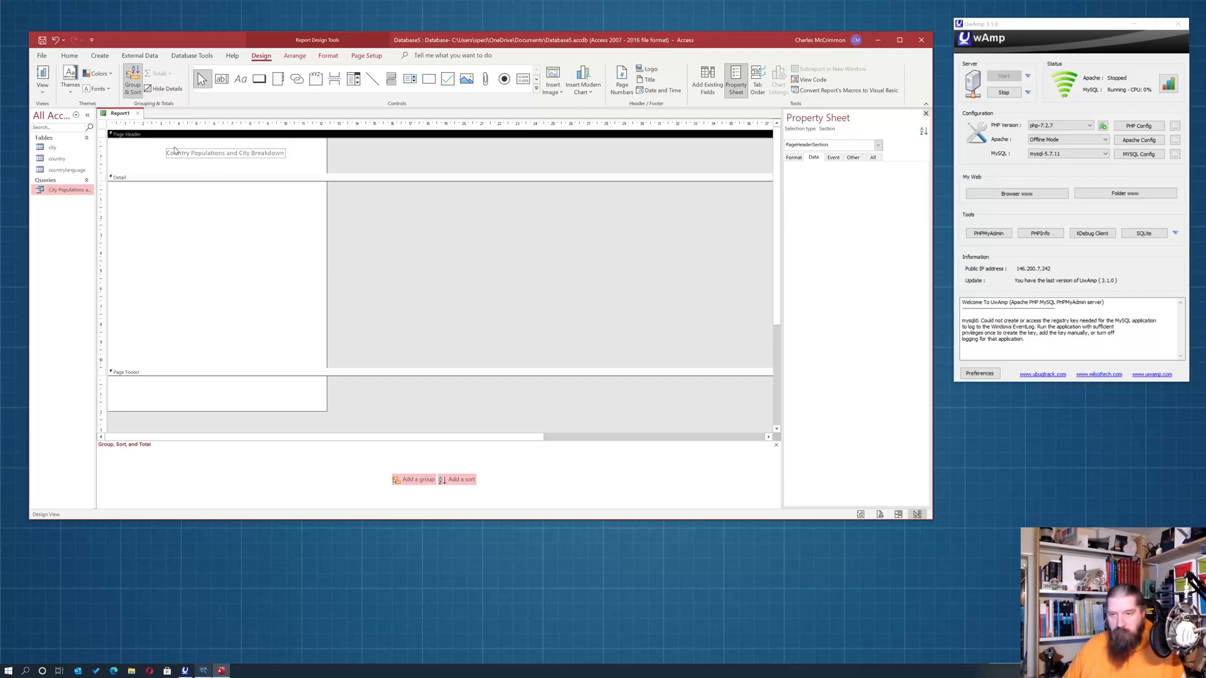
Move the title label slightly to the left within the Page Header.
left_click(169, 155)
left_click_drag(168, 151, 154, 151)
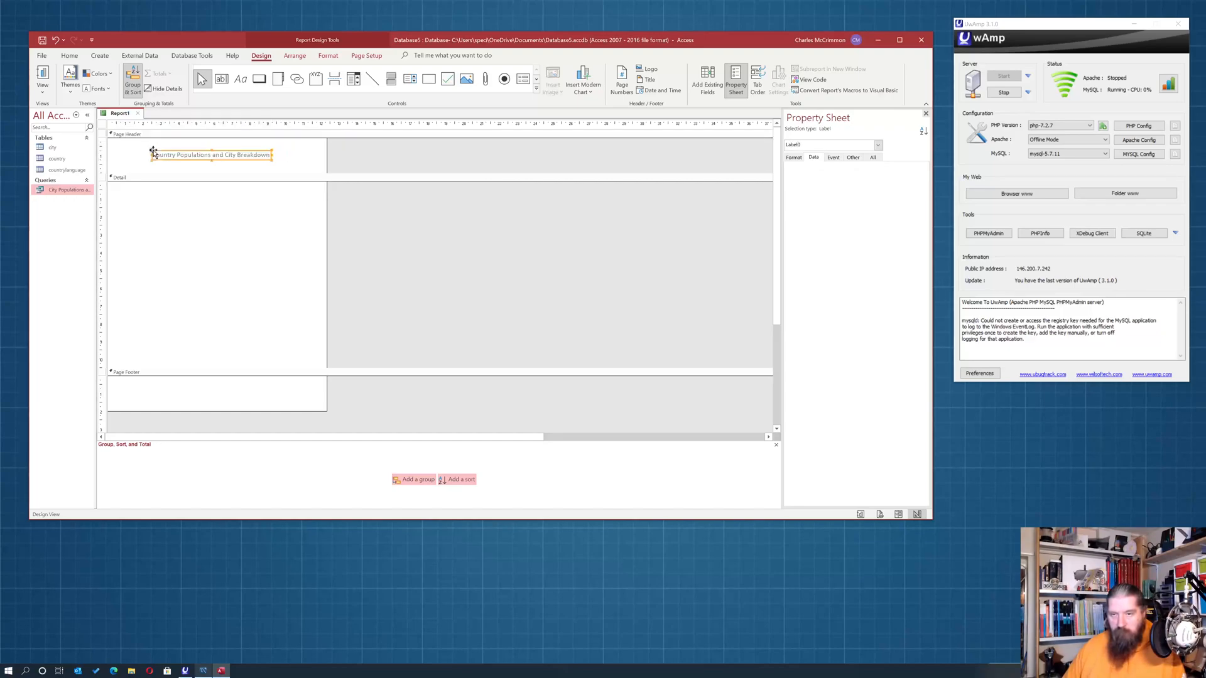
left_click(218, 247)
left_click(481, 279)
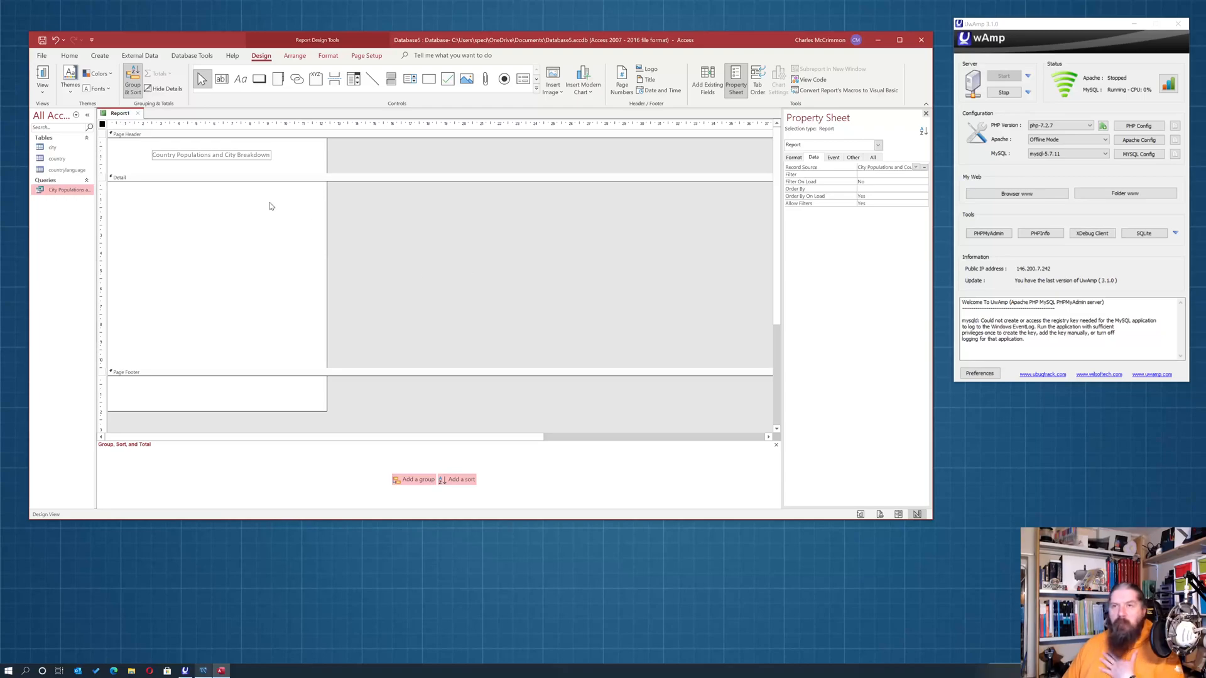
Group the report on countrycode and give the group a footer section.
left_click(419, 479)
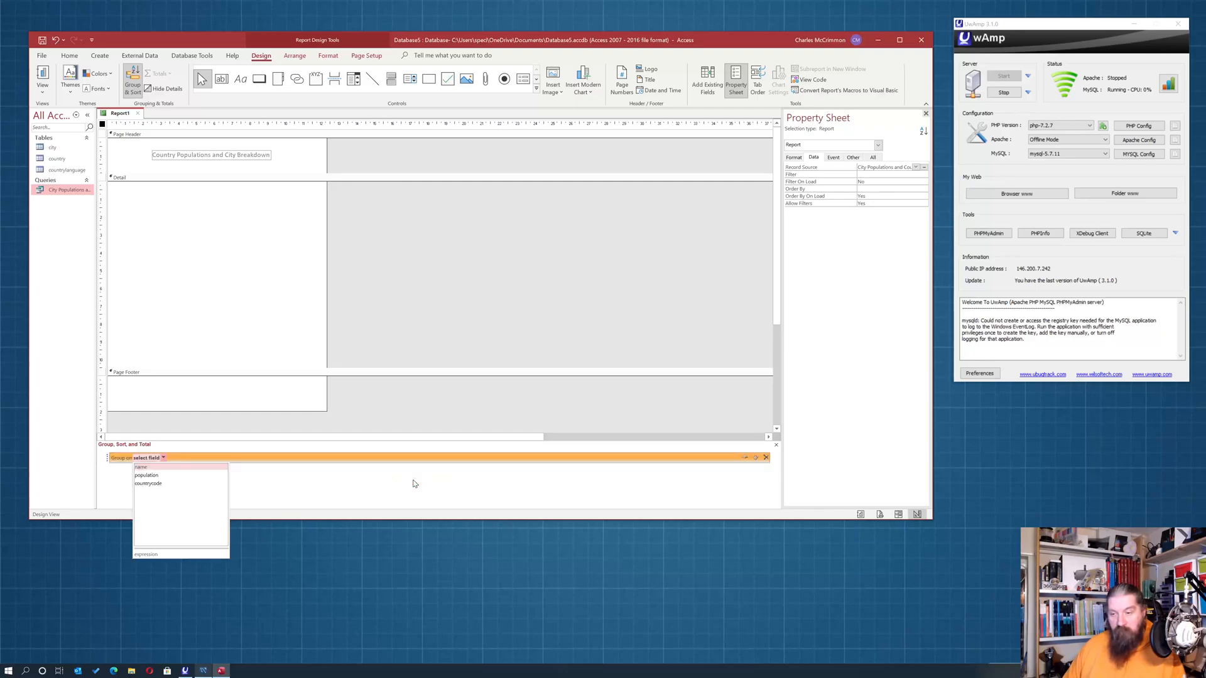
left_click(157, 486)
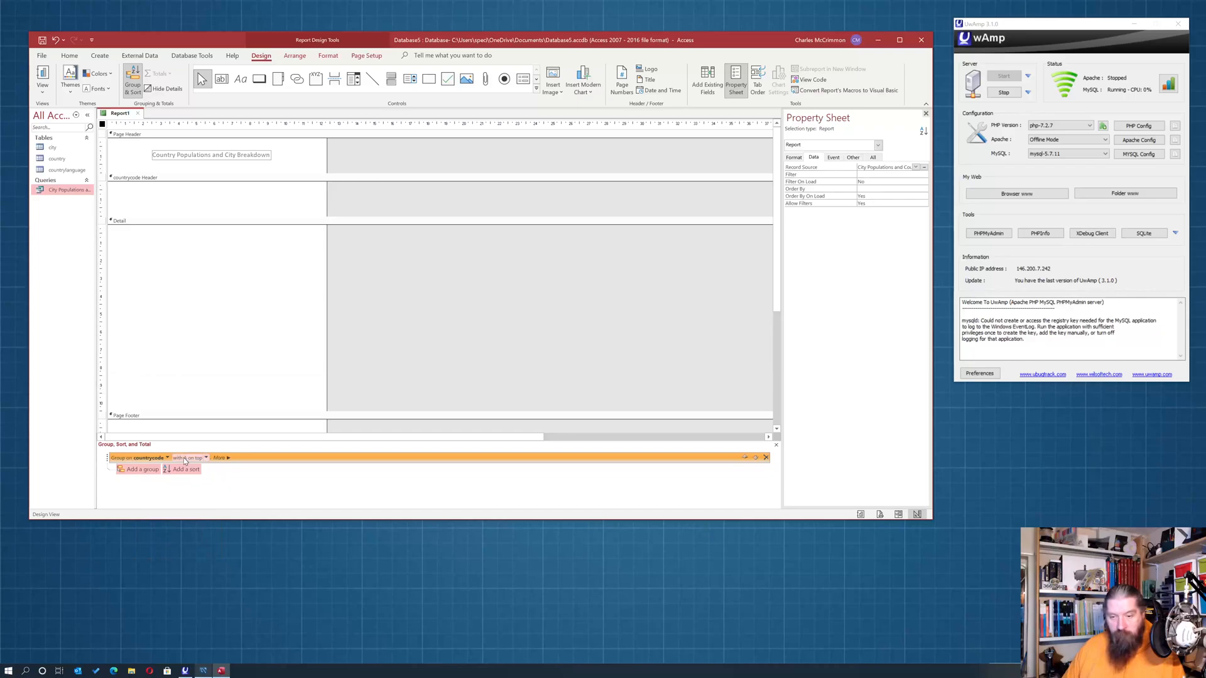
left_click(220, 457)
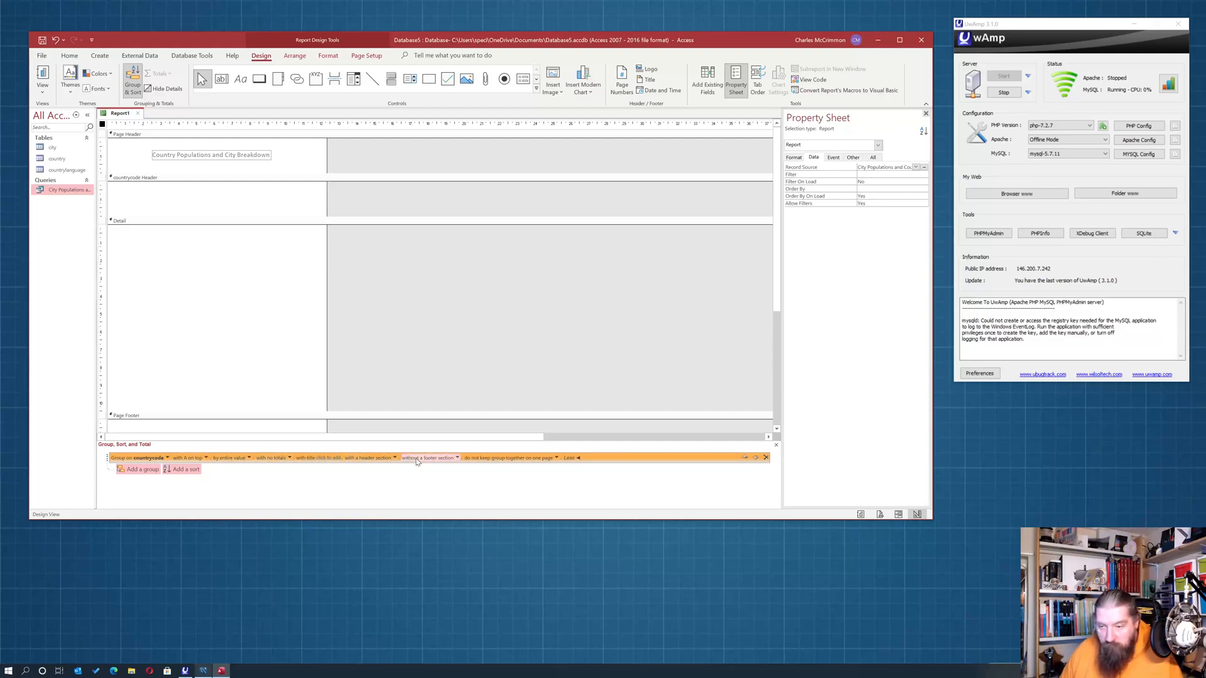
left_click(456, 458)
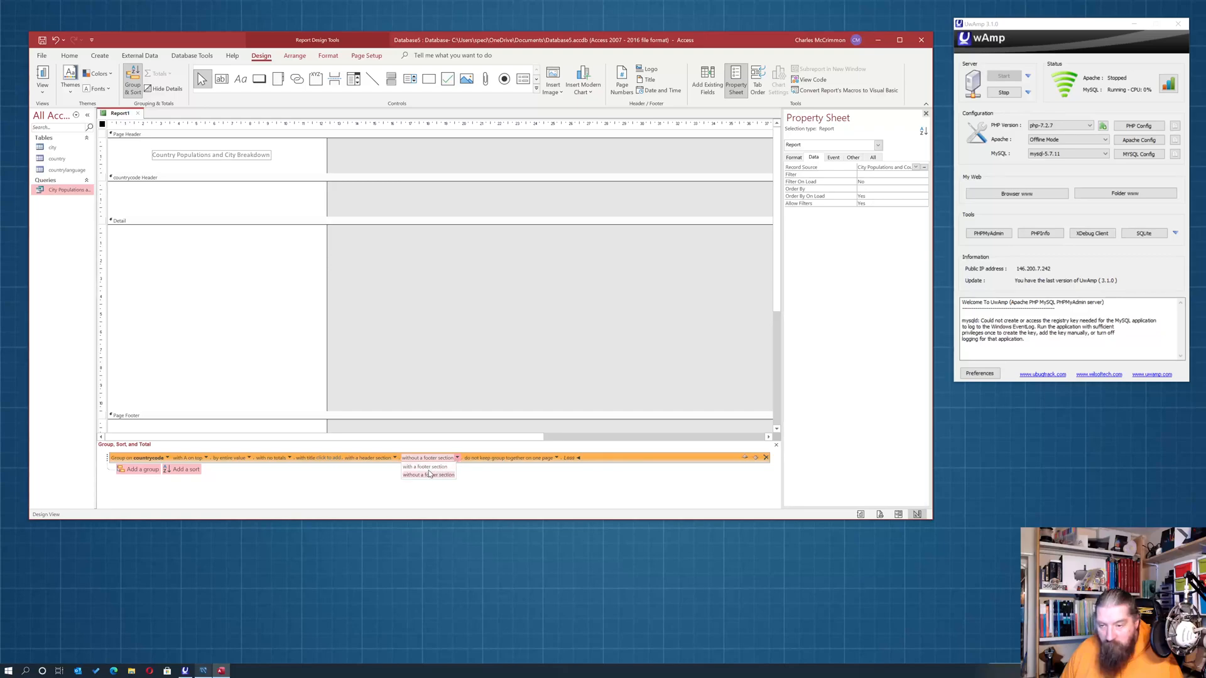
left_click(425, 468)
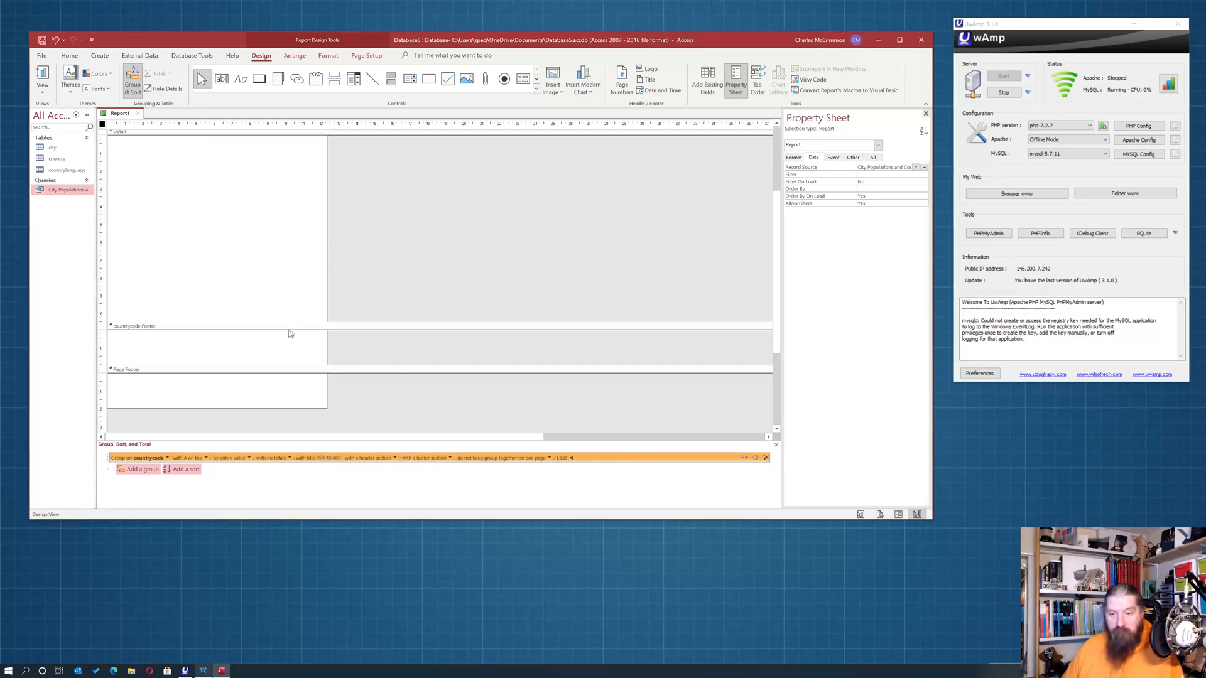
Review the report's countrycode header, Detail, countrycode footer and Page Footer sections.
left_click(146, 199)
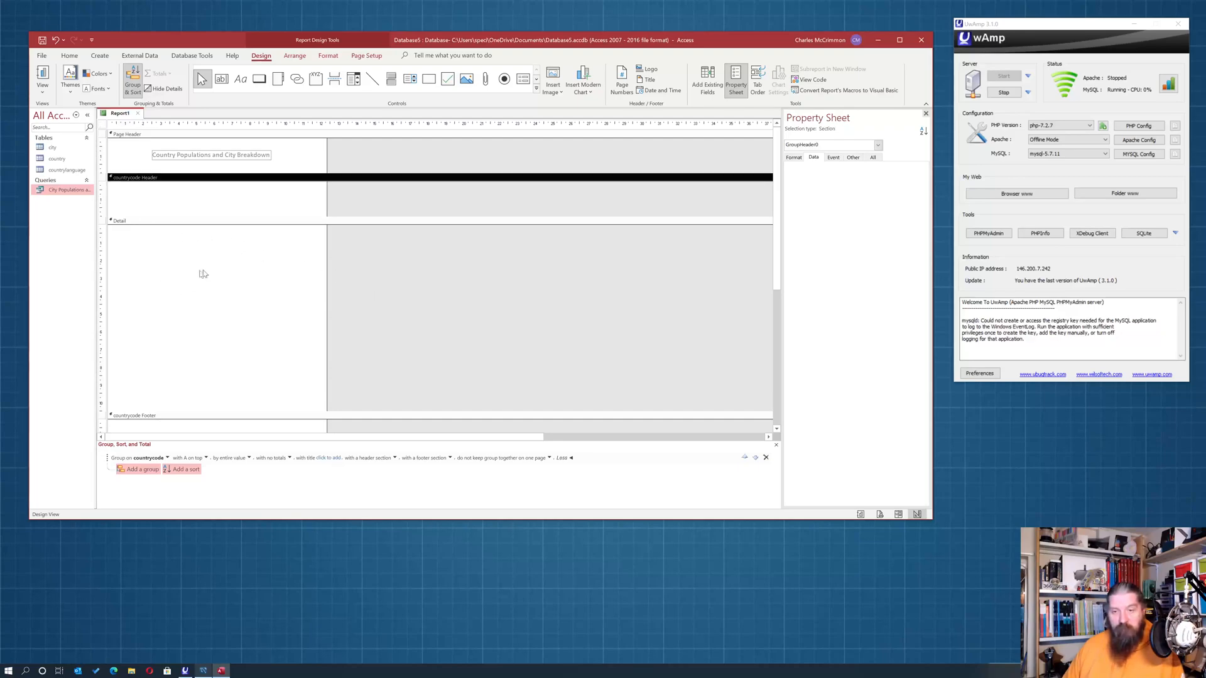
left_click(207, 301)
scroll(403, 288, "down", 1)
left_click(163, 377)
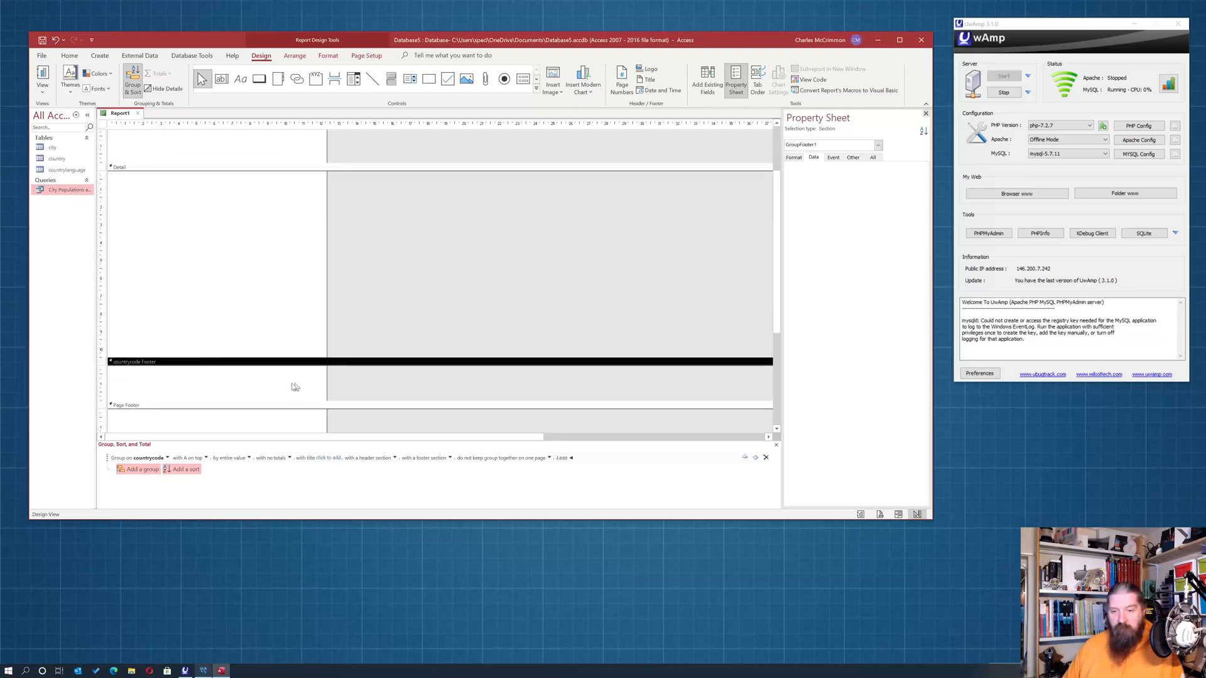
scroll(295, 385, "down", 1)
left_click(194, 385)
scroll(391, 324, "up", 3)
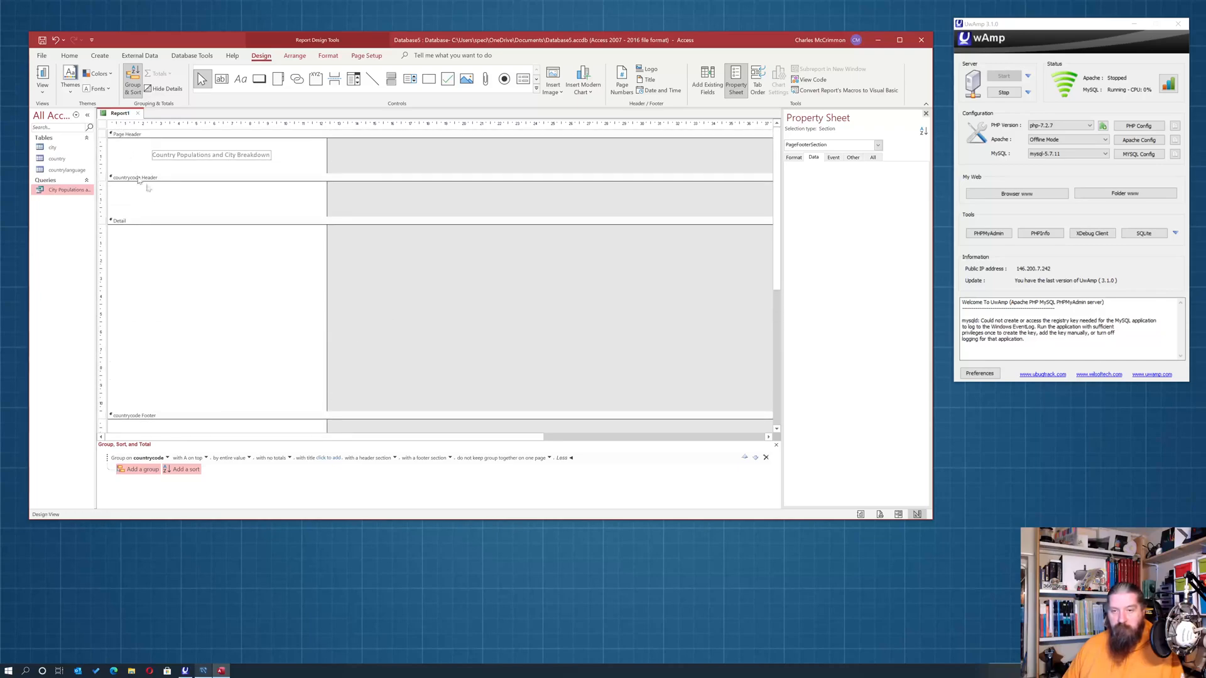
left_click(168, 200)
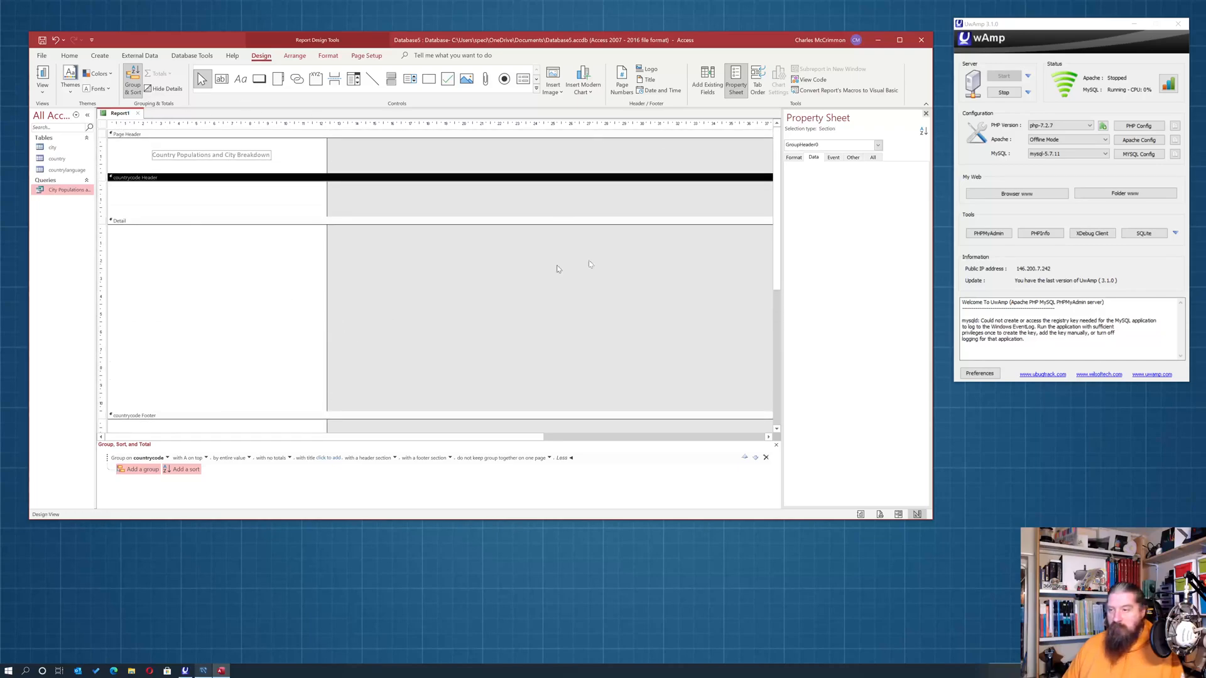
left_click(377, 267)
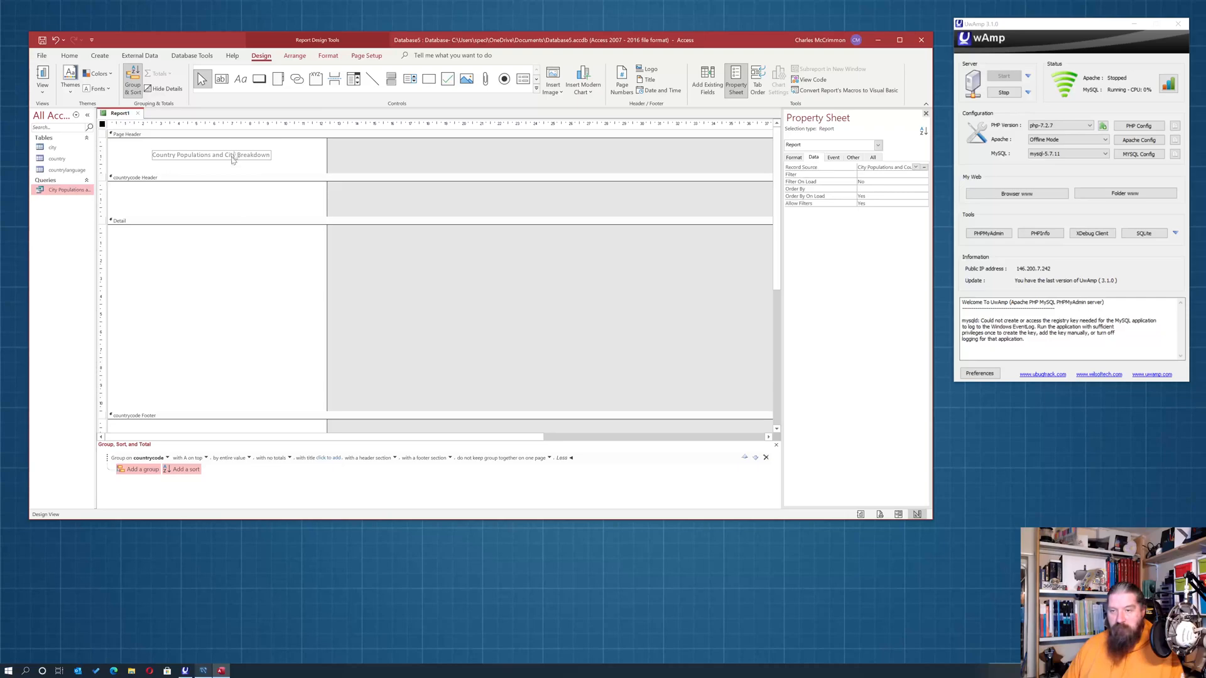
Add a text box to the countrycode header and bind it to the countrycode field.
left_click(221, 78)
left_click(171, 202)
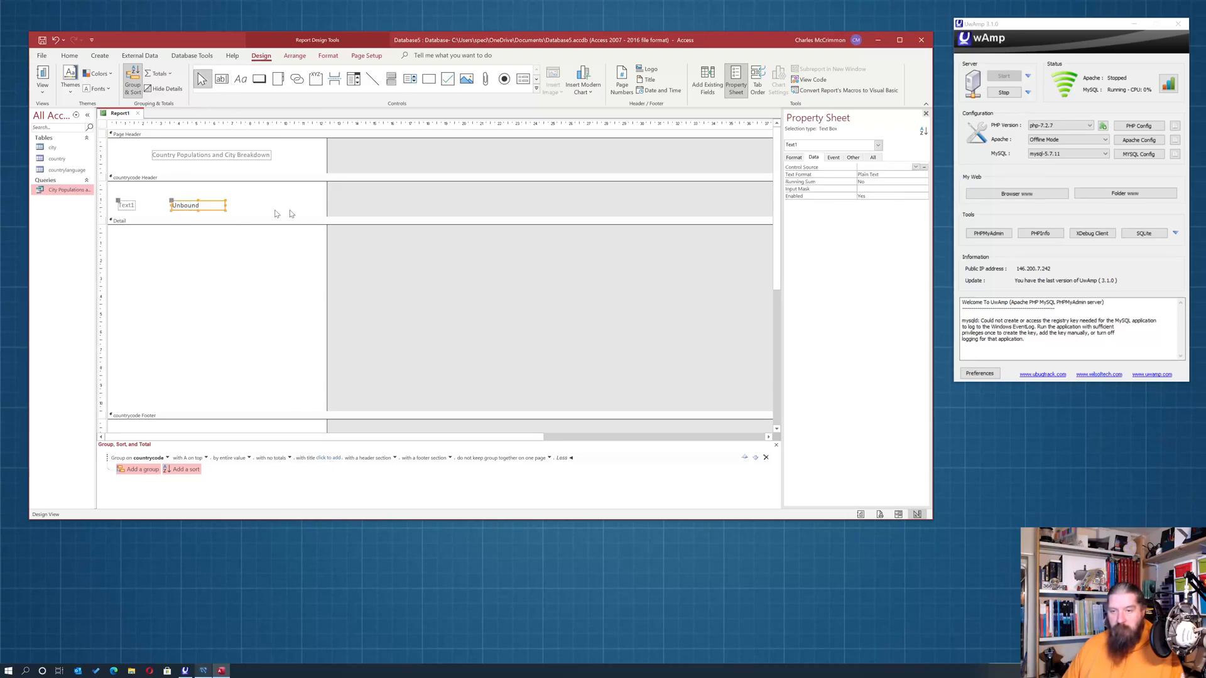
left_click(916, 167)
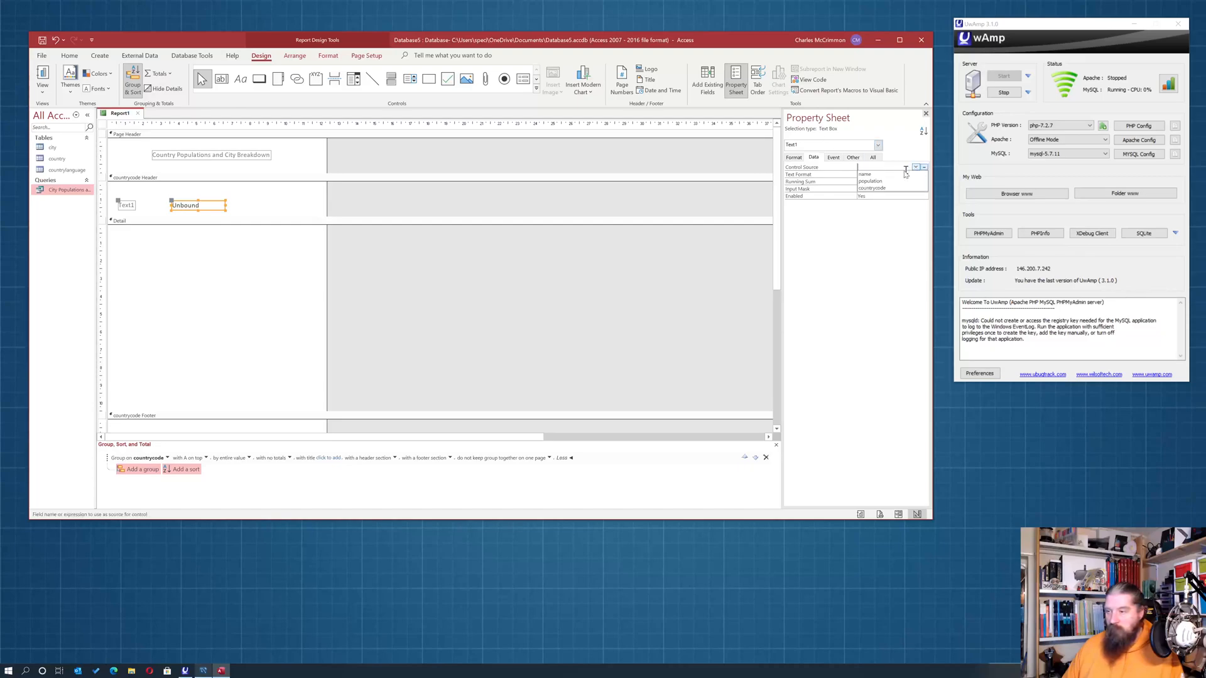
left_click(872, 188)
left_click(187, 231)
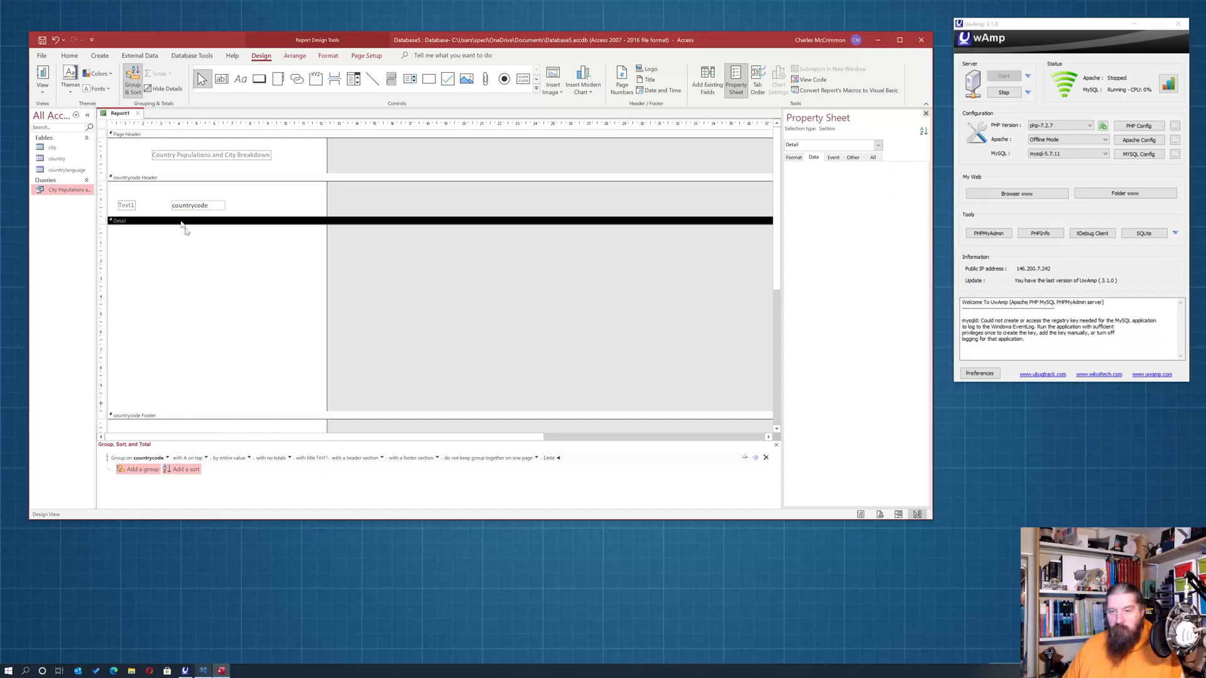
Change the caption of the countrycode text box's label to "Country Code".
left_click(133, 206)
key("BackSpace")
type("Country Code")
left_click(186, 271)
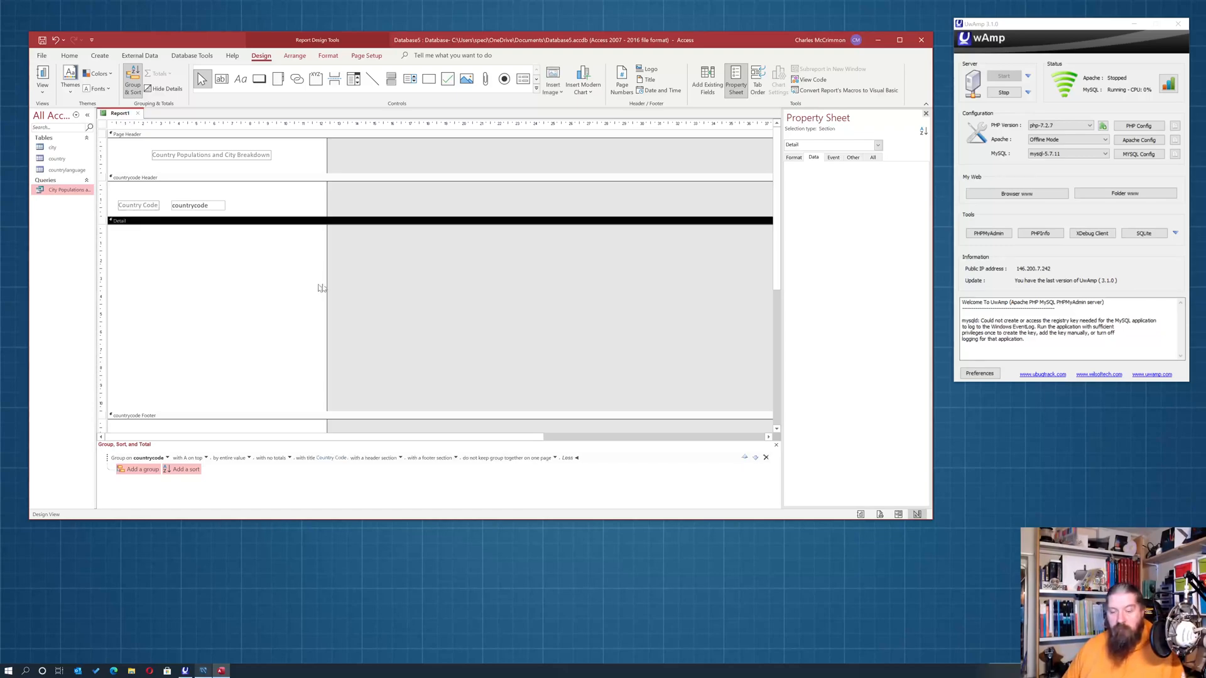
left_click(387, 294)
Move the Country Code label and text box up in the countrycode header and reduce the section's height to fit.
left_click(121, 206)
left_click_drag(118, 204, 150, 201)
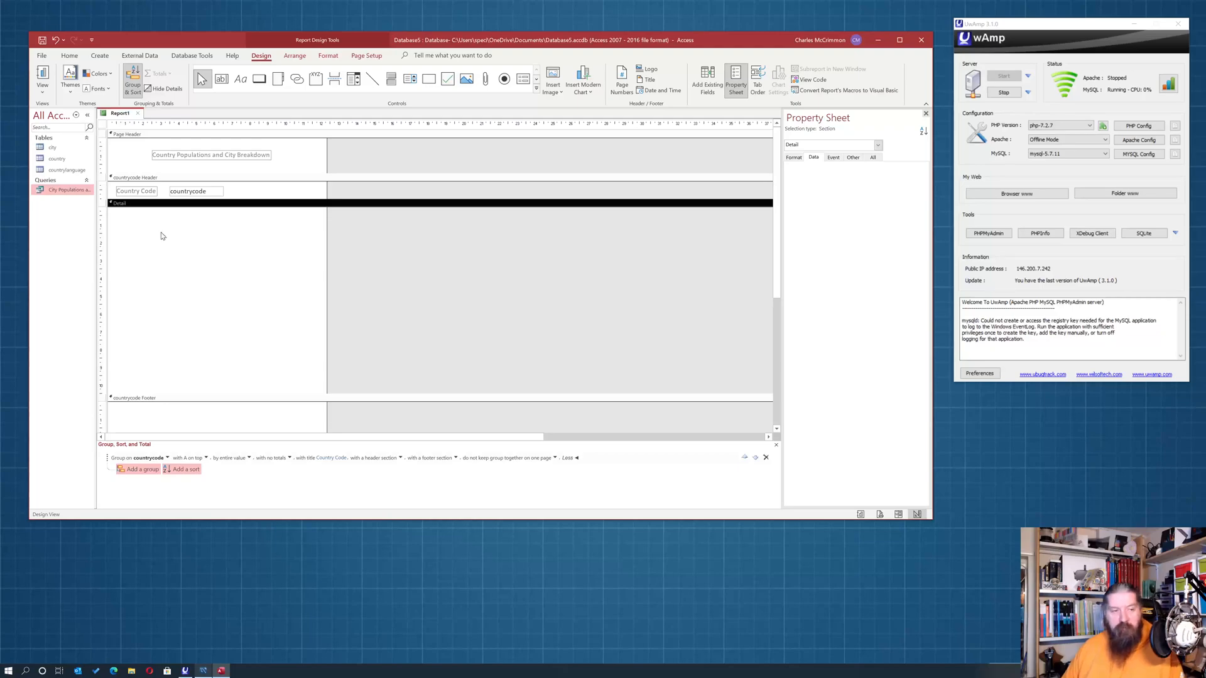
left_click(658, 282)
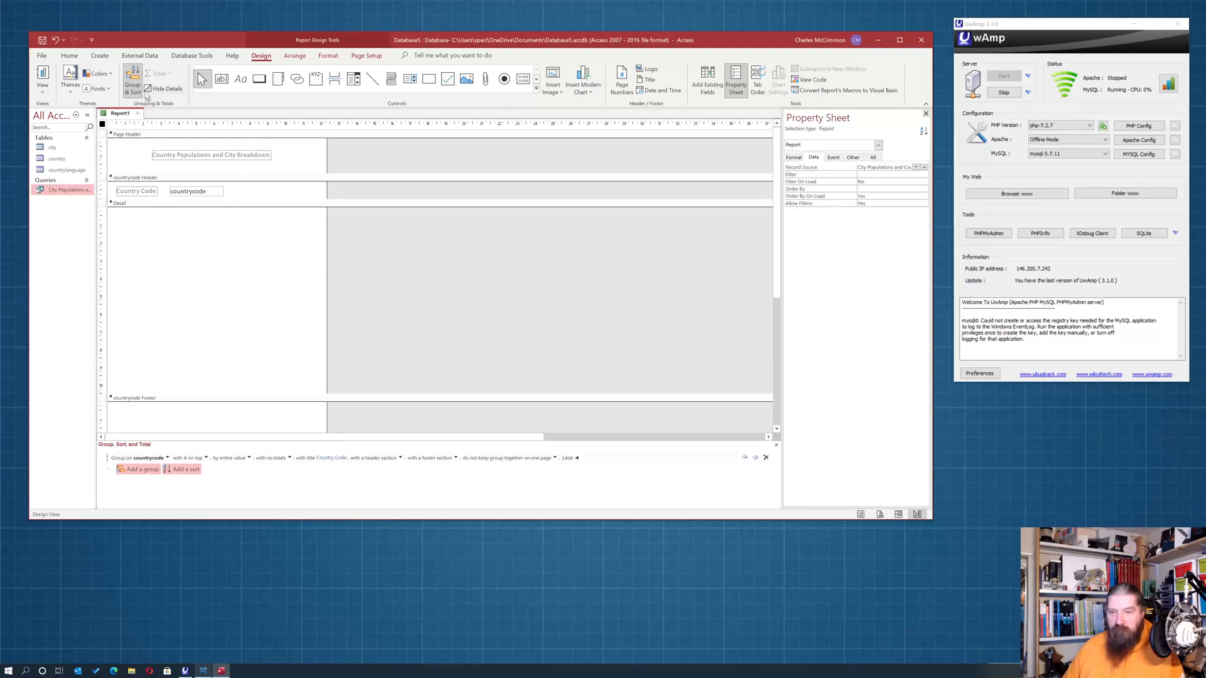
Place a text box with its attached label near the upper edge of the Detail section.
left_click(221, 79)
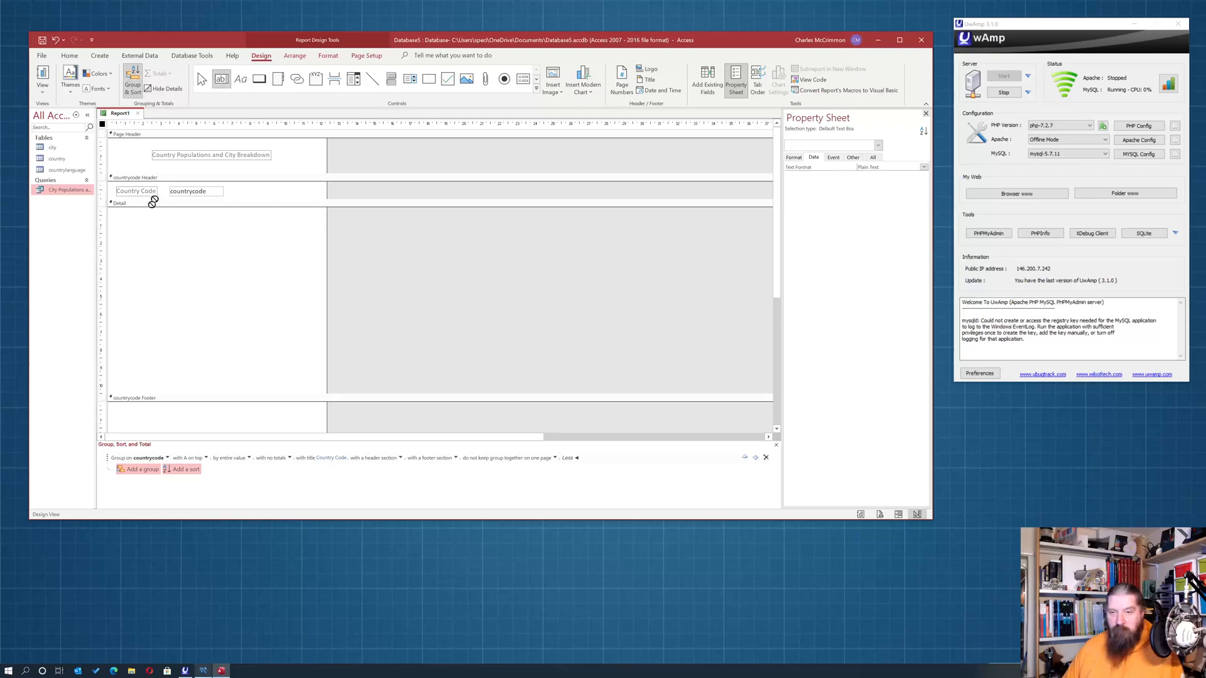
left_click(123, 214)
mouse_move(122, 216)
left_mouse_down()
mouse_move(158, 220)
mouse_move(132, 217)
left_mouse_up()
left_click(117, 219)
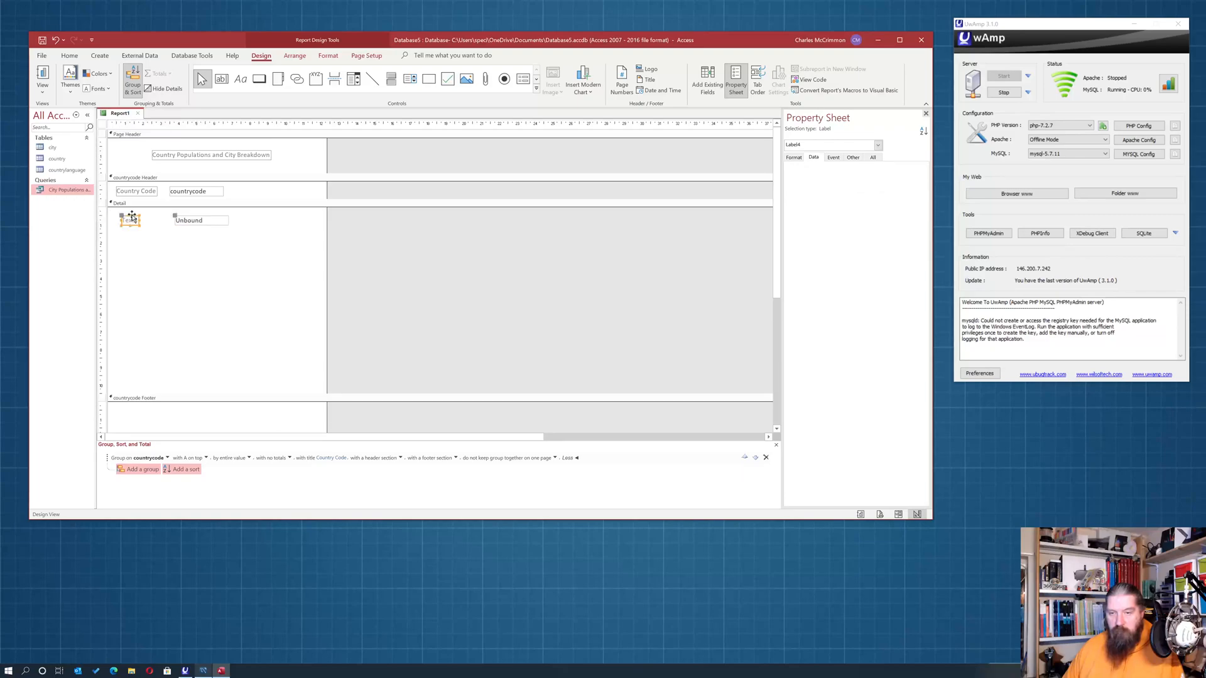
left_click(185, 237)
left_click(130, 221)
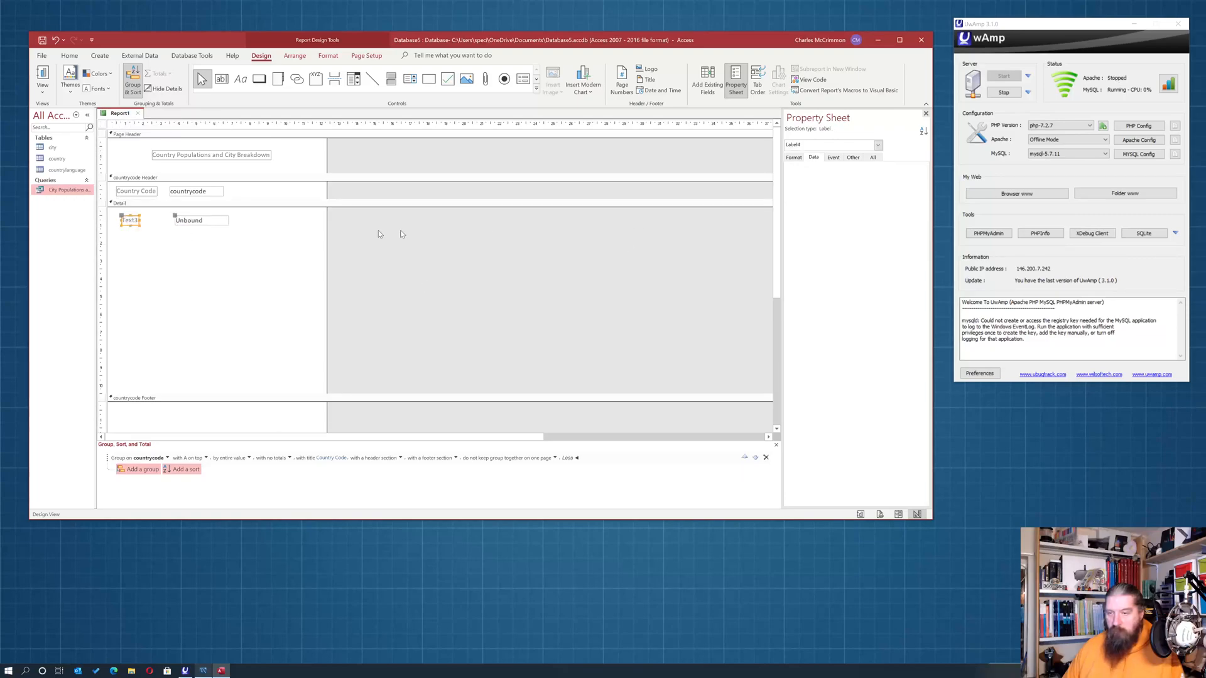
Bind the text box in the Detail section to the name field.
left_click(213, 220)
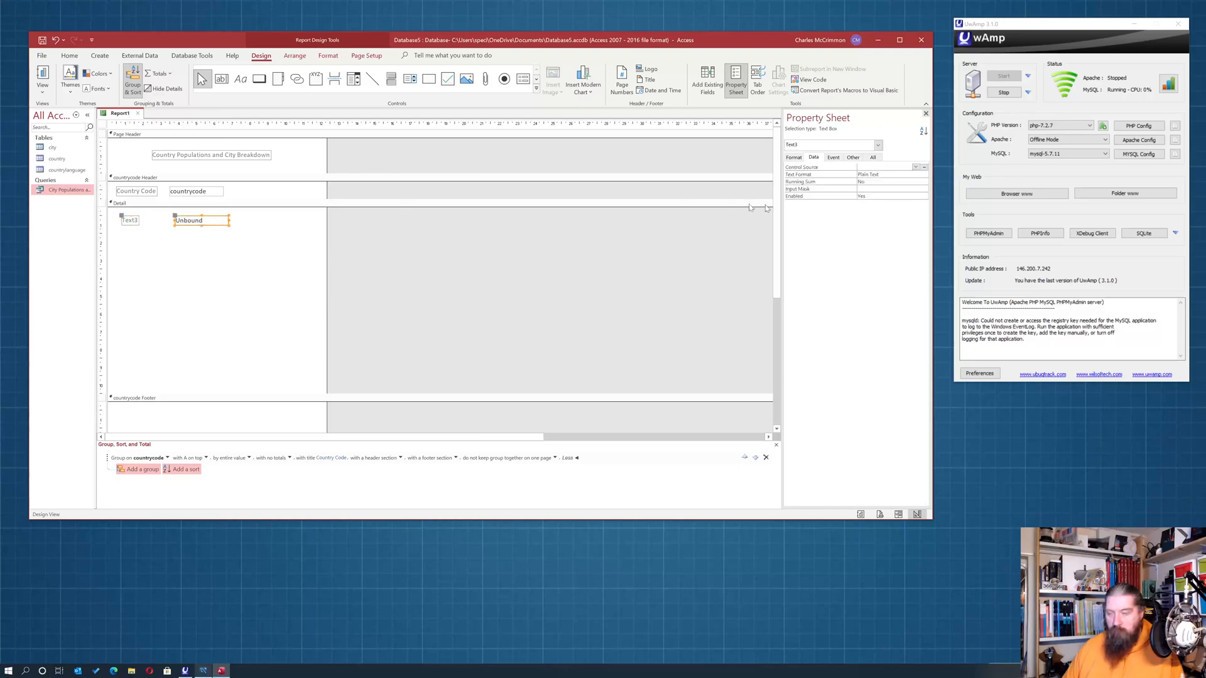
left_click(915, 167)
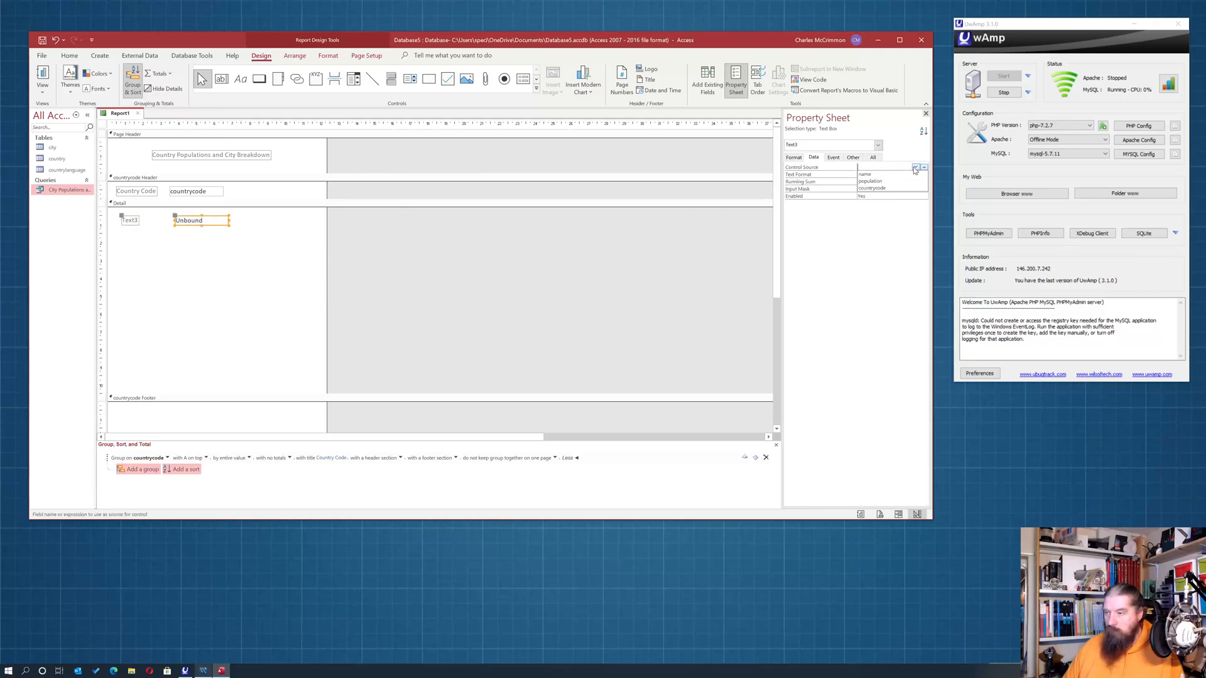
left_click(866, 174)
left_click(153, 239)
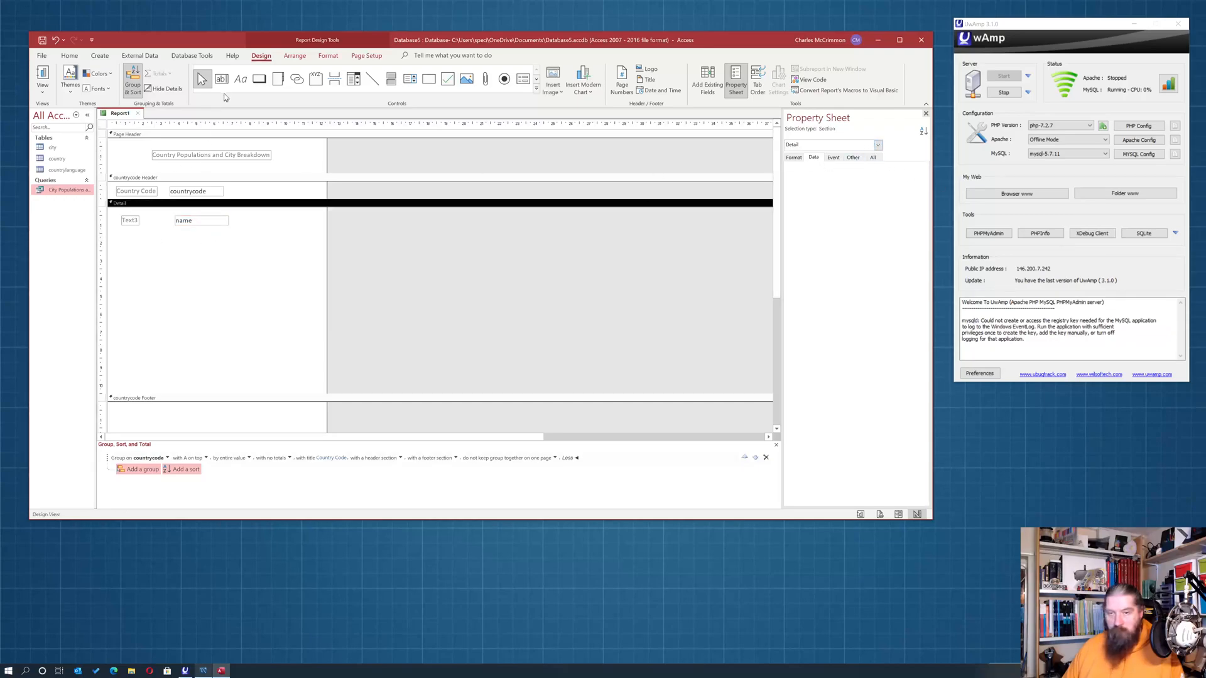
Place a second text box with its attached label in the Detail section, aligned directly beneath the name text box and its label.
left_click(220, 83)
left_click(136, 232)
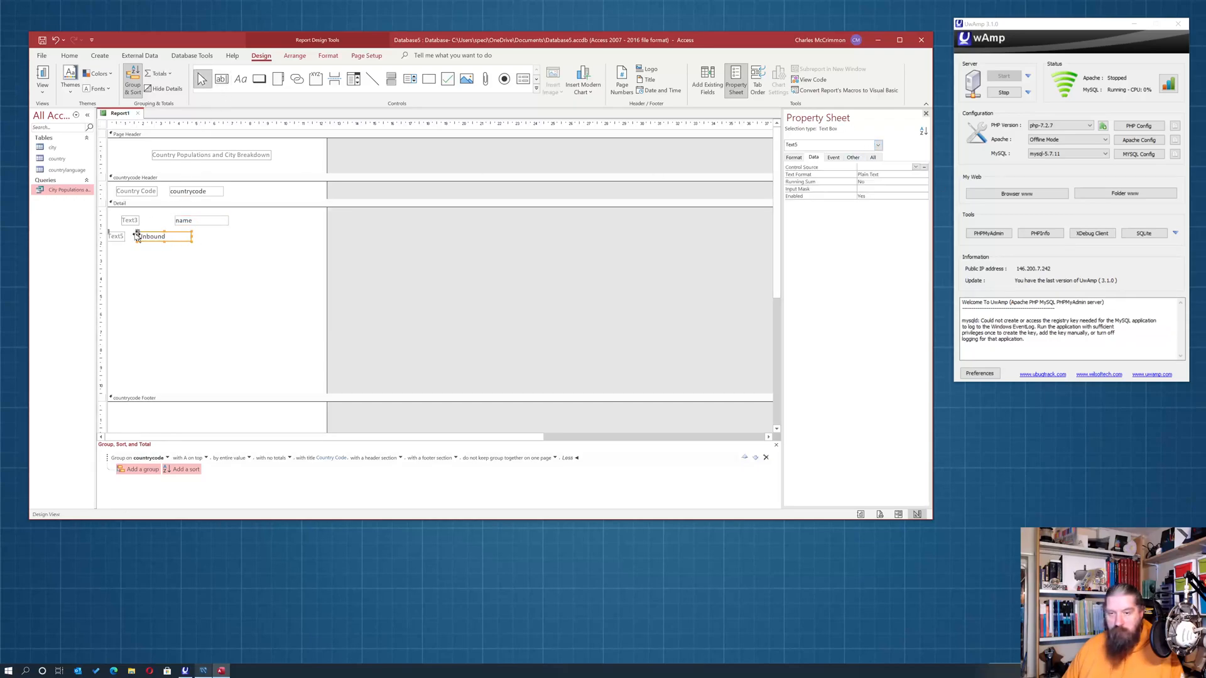
mouse_move(140, 231)
left_mouse_down()
mouse_move(177, 232)
mouse_move(116, 234)
mouse_move(136, 233)
left_mouse_up()
left_click(119, 236)
left_click(188, 237)
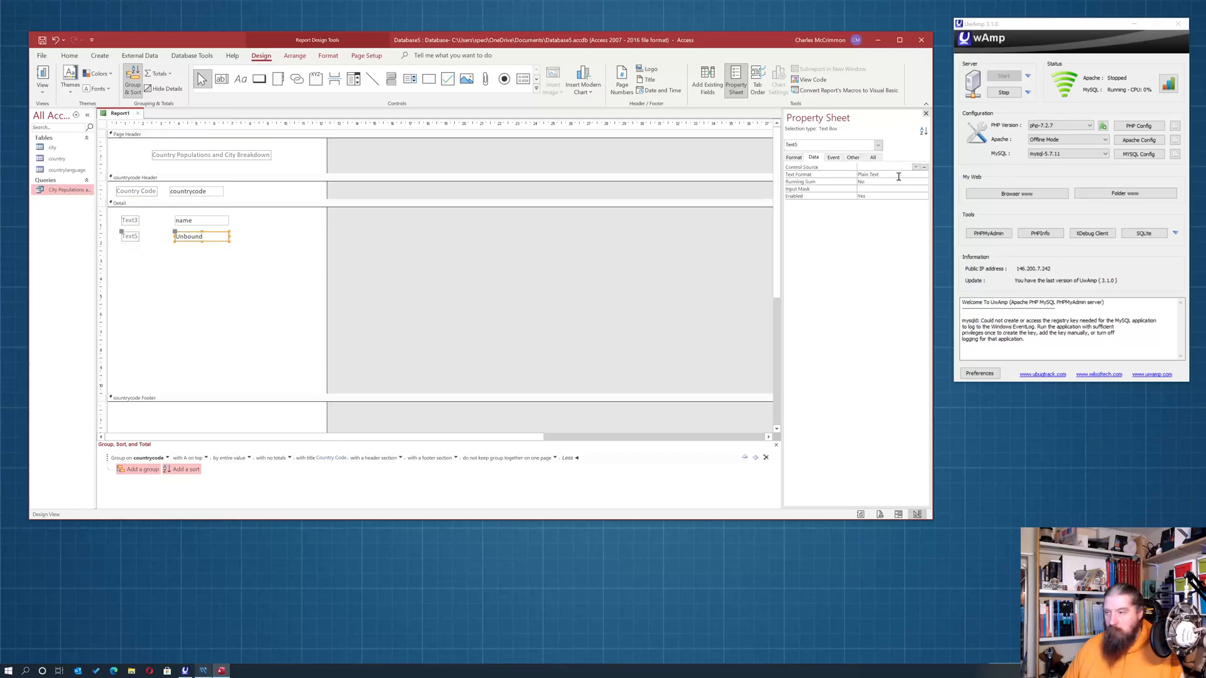
Bind the second text box in the Detail section to the population field.
left_click(916, 168)
left_click(882, 186)
left_click(276, 301)
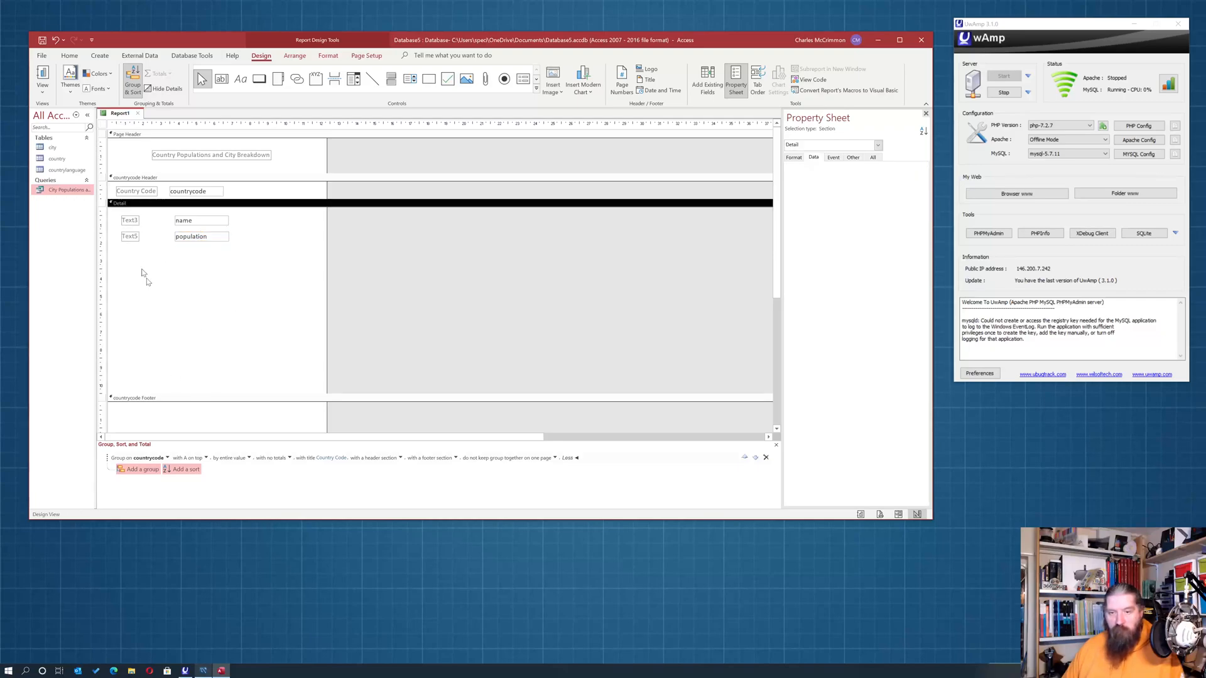
Change the caption of the name text box's label to "City Name".
left_click(135, 226)
type("City")
key("BackSpace")
key("BackSpace")
key("BackSpace")
key("BackSpace")
key("BackSpace")
key("BackSpace")
key("BackSpace")
key("BackSpace")
type("City")
Change the caption of the population text box's label to "Population".
left_click(132, 238)
key("F2")
key("BackSpace")
key("BackSpace")
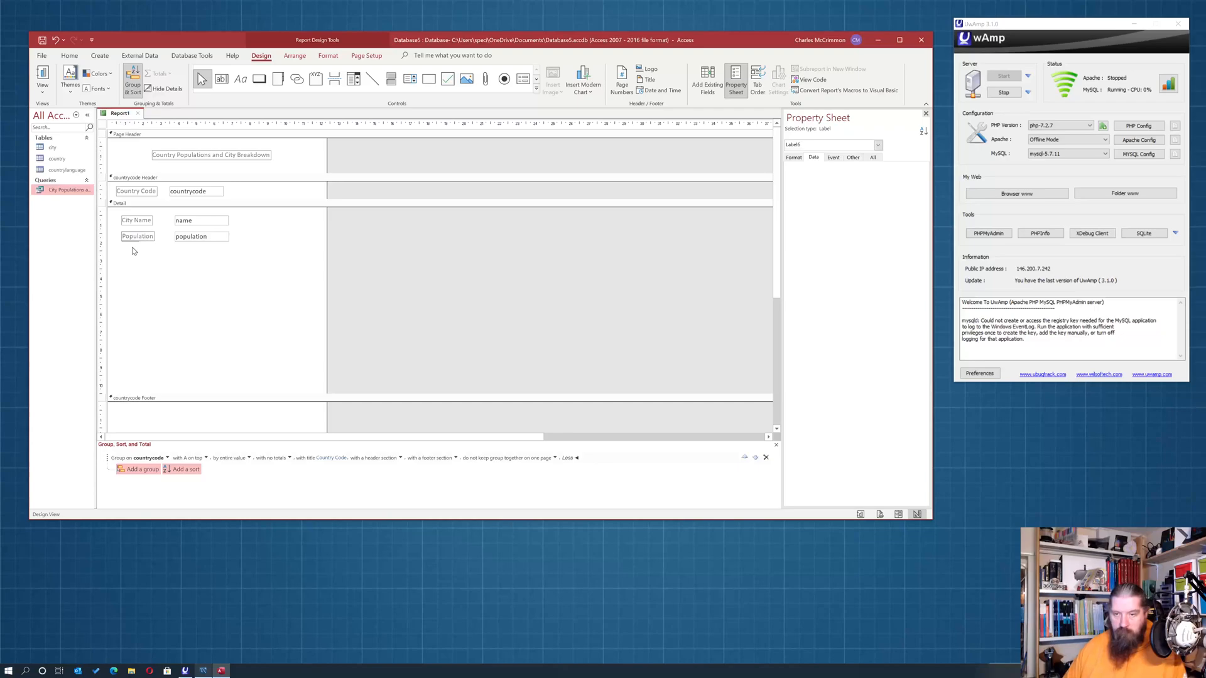
Reduce the Detail section's height so that it ends just beneath the population text box.
left_click(101, 306)
left_click_drag(185, 392, 184, 245)
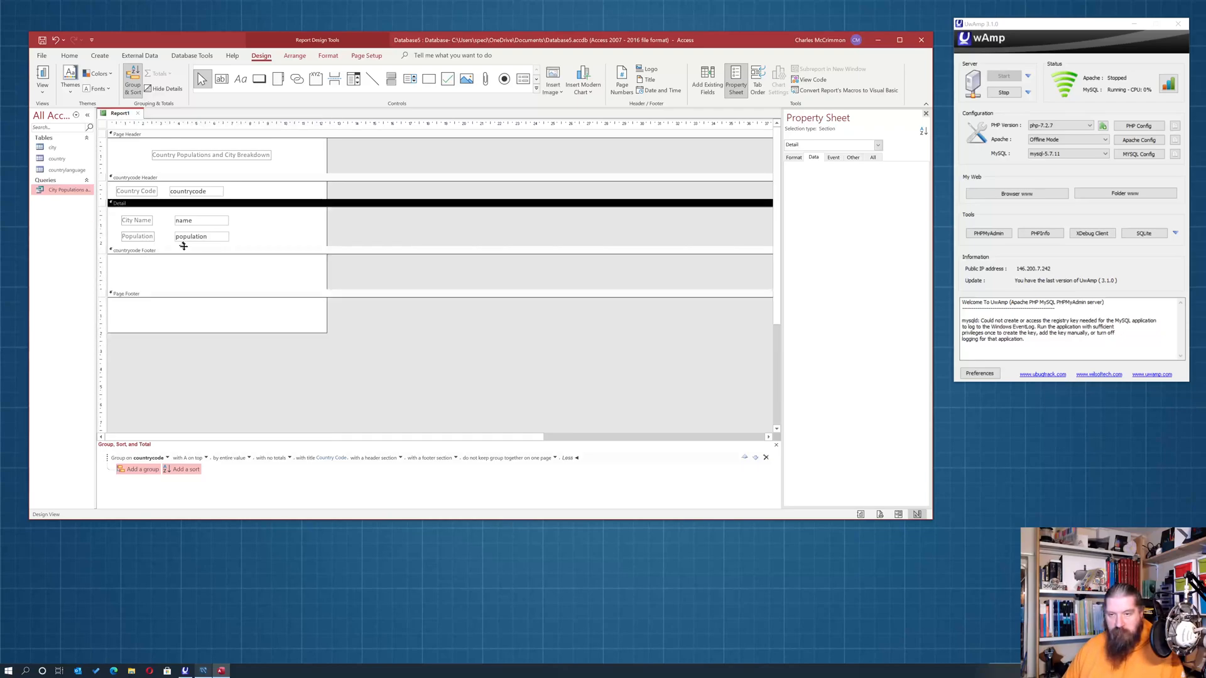
left_click(144, 285)
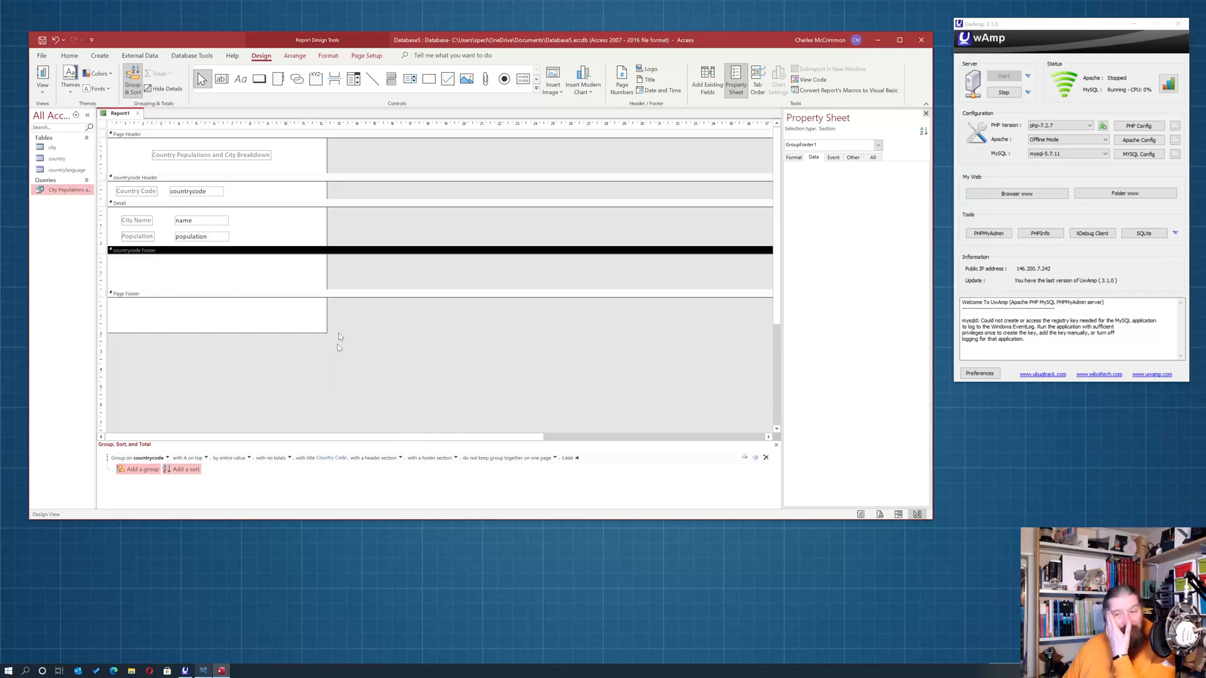
Place a text box with its attached label in the countrycode footer.
left_click(525, 341)
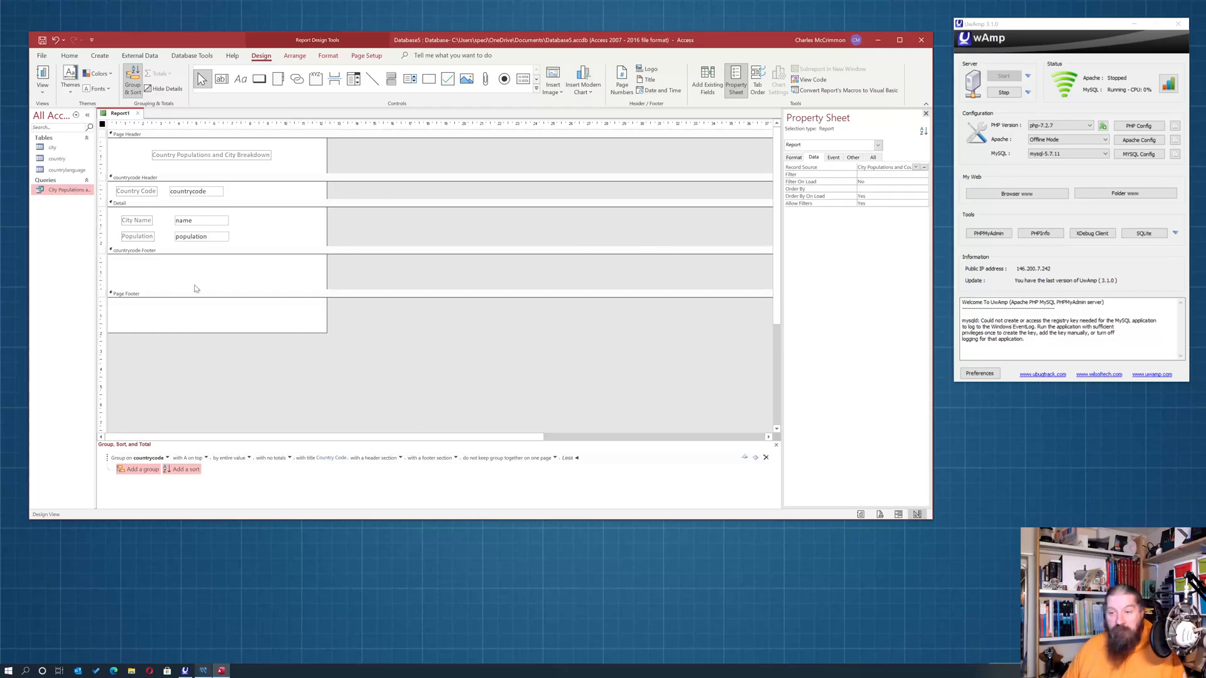
left_click(221, 79)
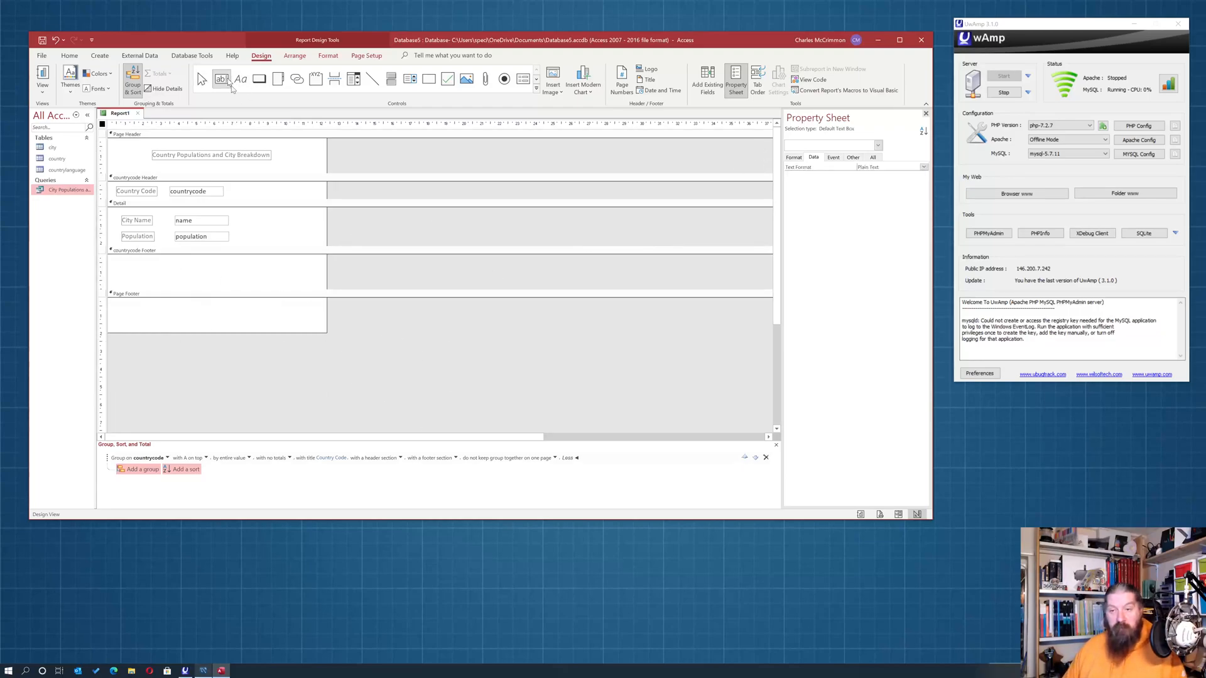
left_click(246, 267)
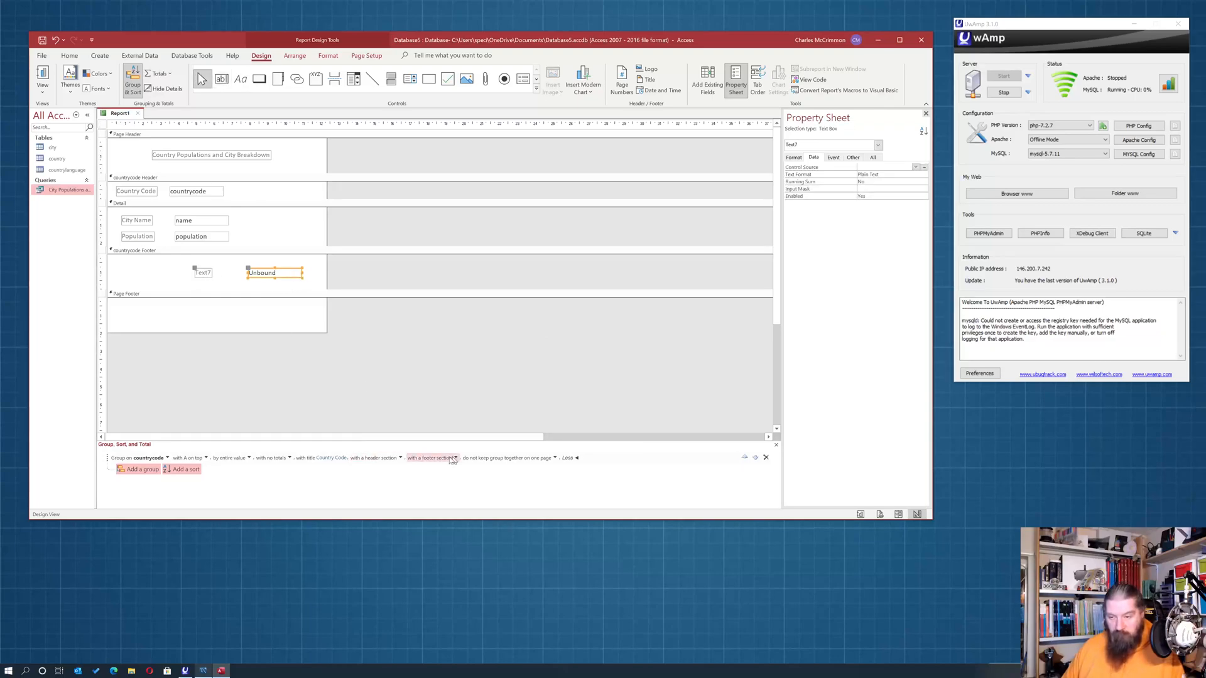
Add a Sum total on population to the countrycode group, with its subtotal shown in the group footer.
left_click(276, 462)
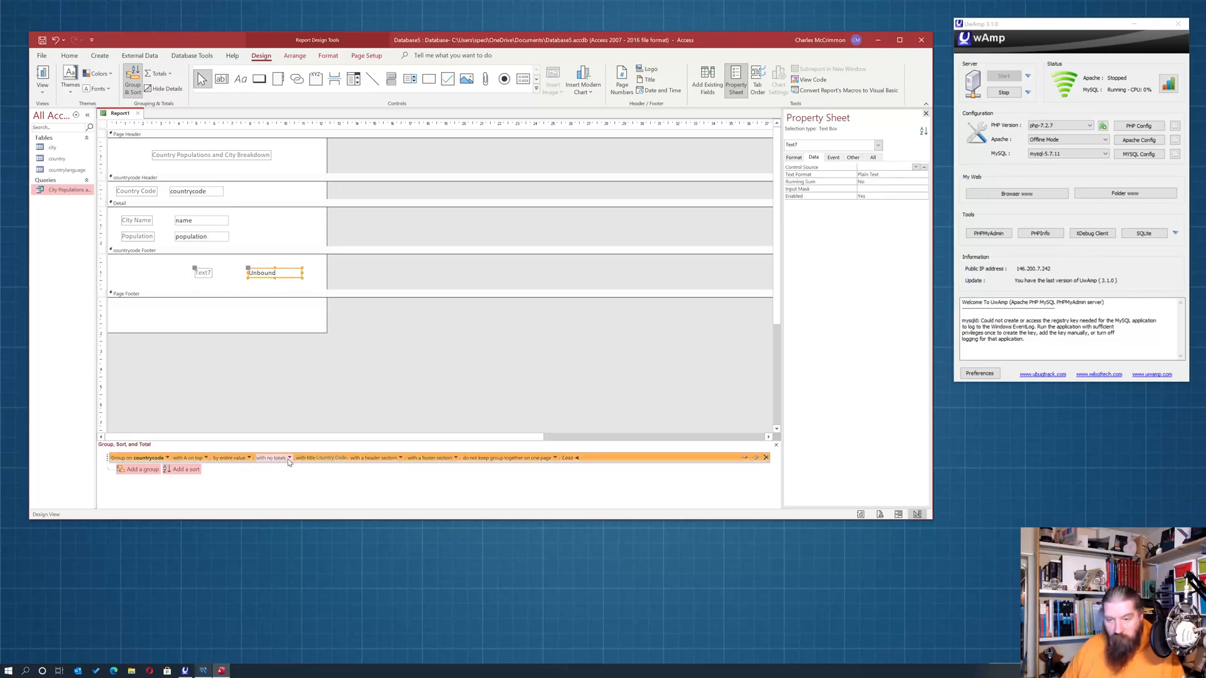
left_click(289, 459)
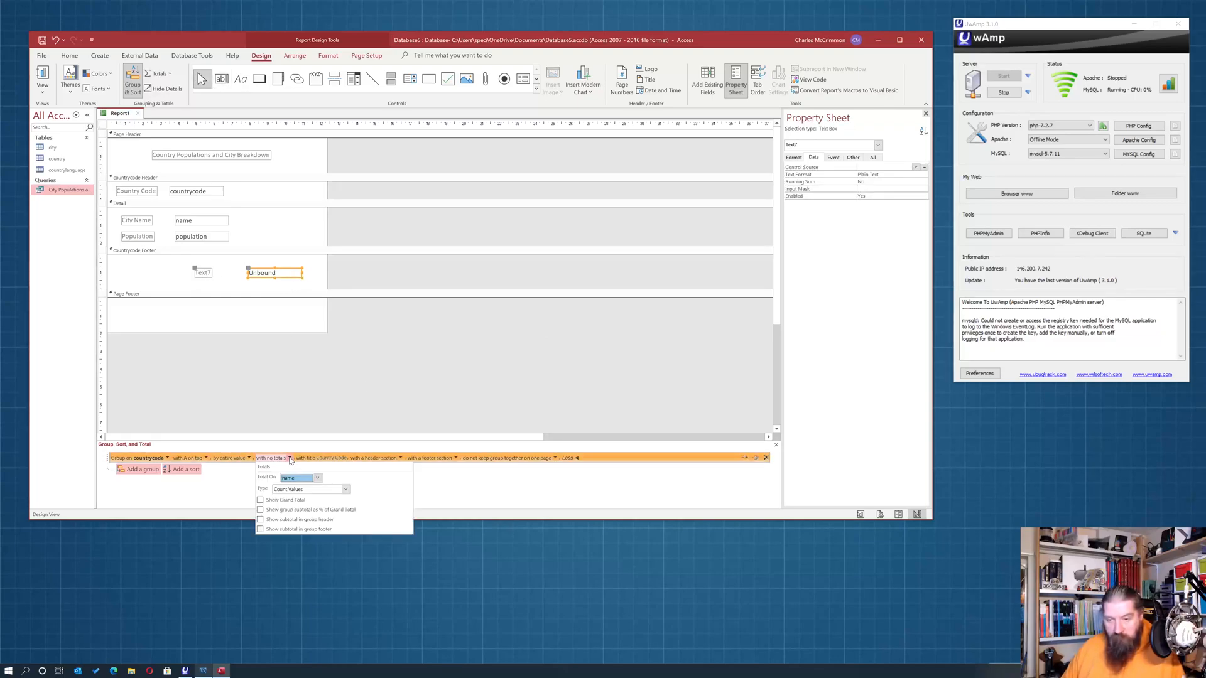
left_click(318, 478)
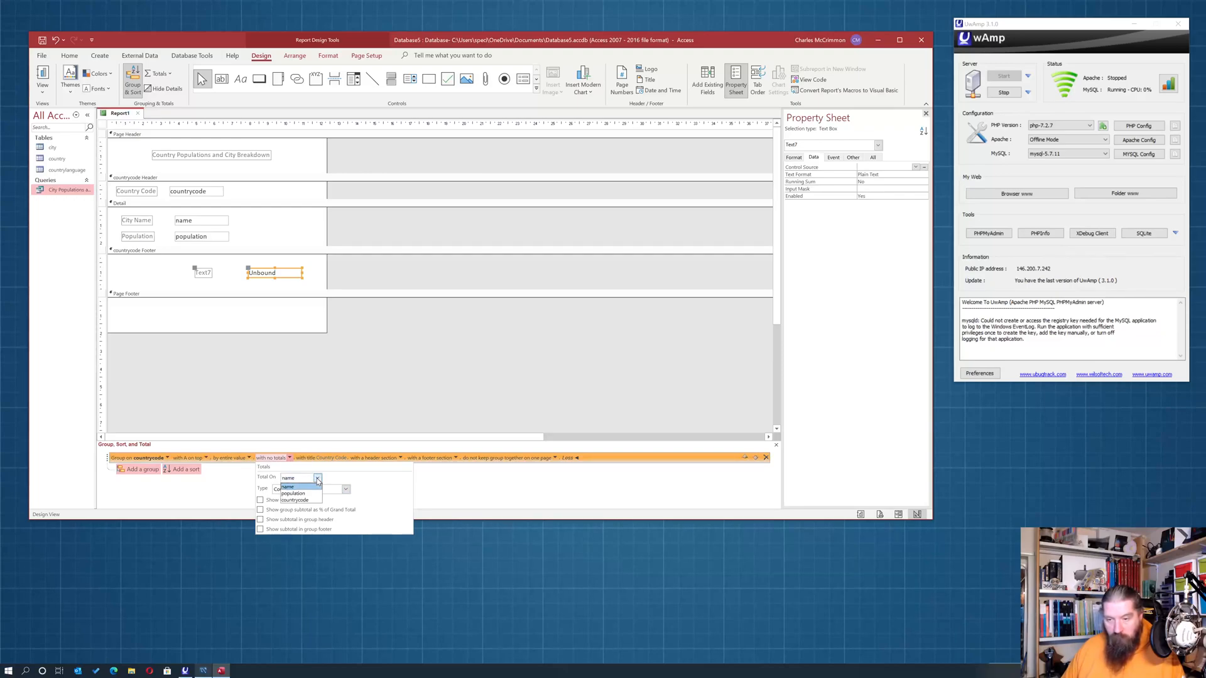
left_click(310, 493)
left_click(323, 491)
left_click(294, 496)
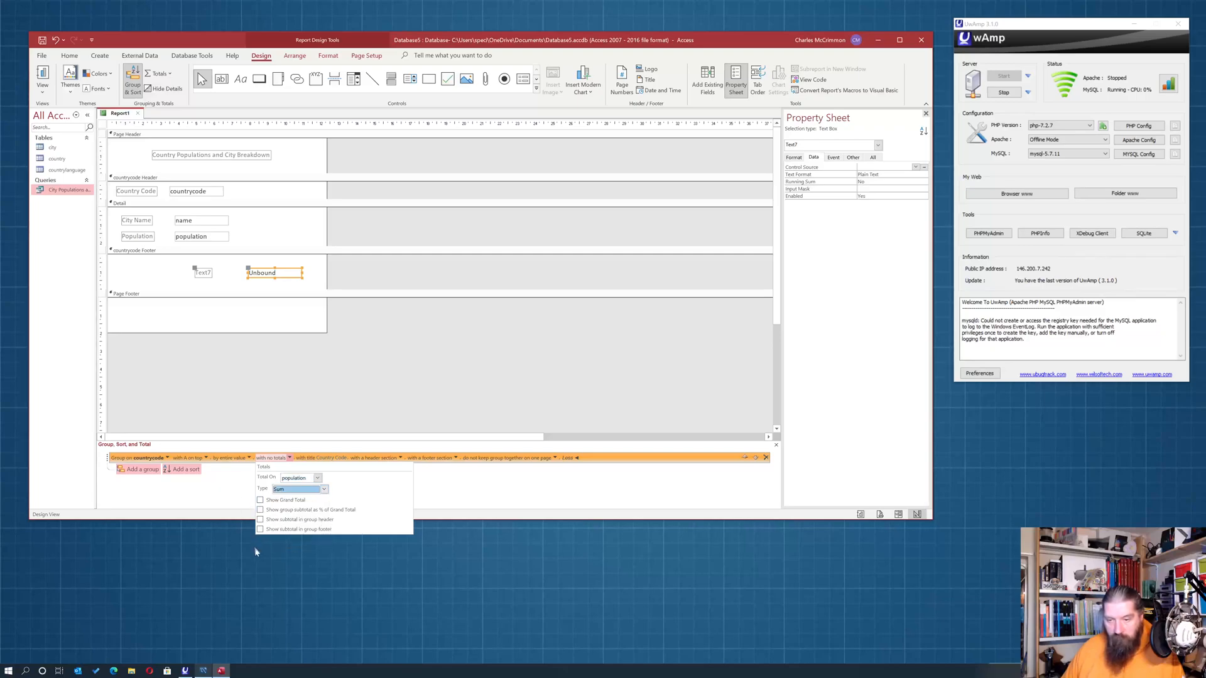
left_click(276, 531)
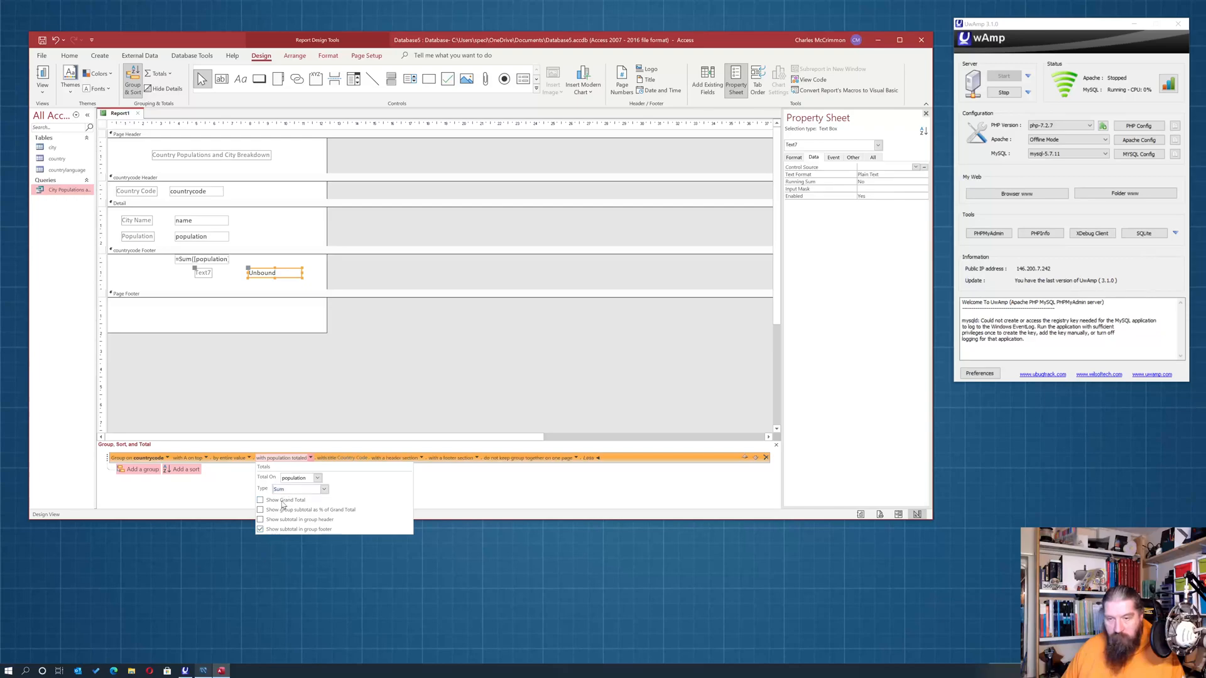
Examine the generated population sum text box in the countrycode footer and delete it.
left_click(188, 263)
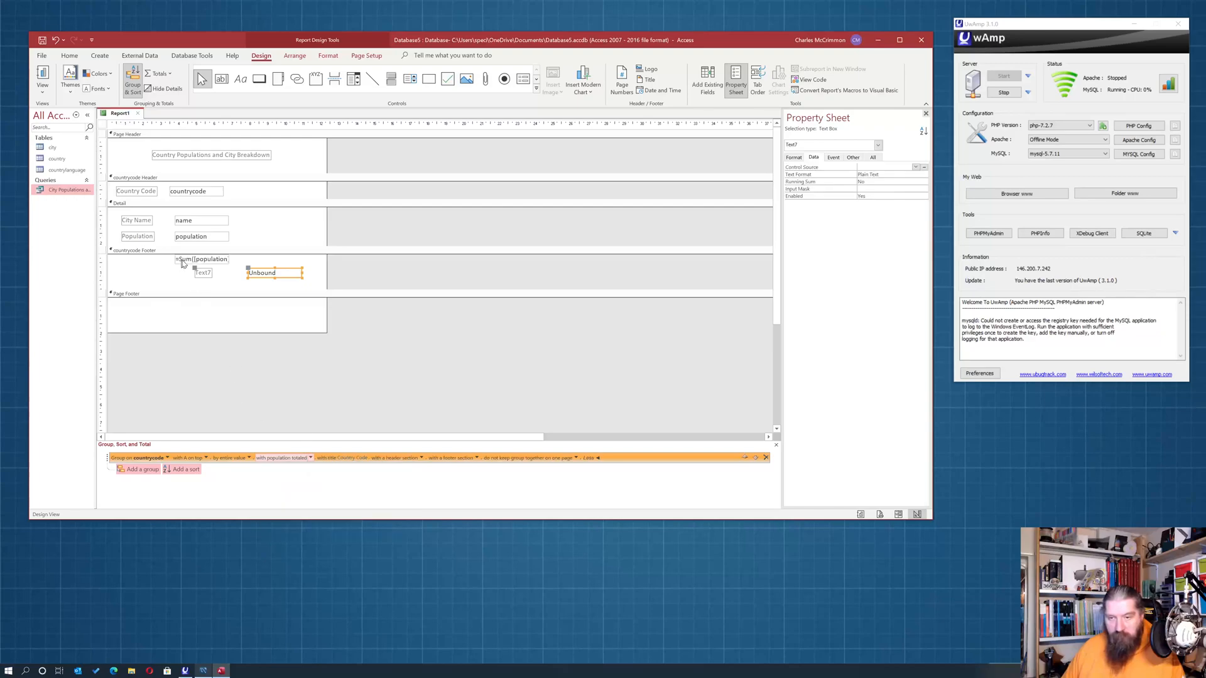
left_click(190, 260)
left_click(203, 259)
left_click_drag(178, 260, 230, 259)
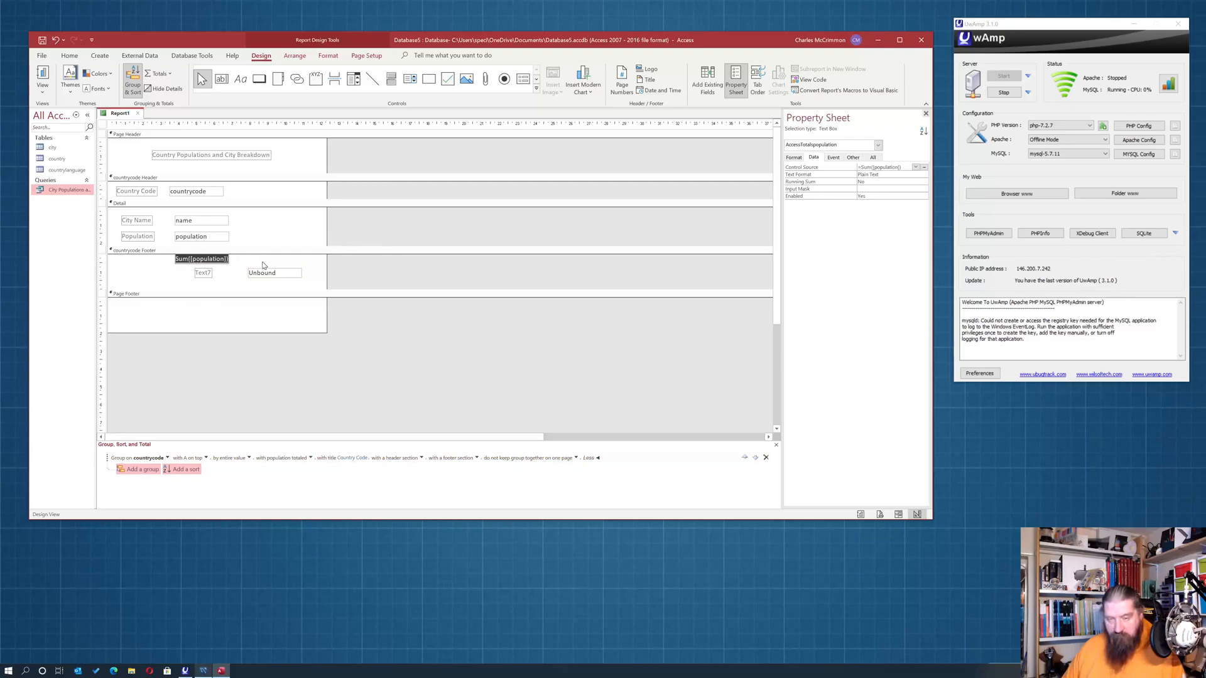
left_click(270, 273)
left_click(208, 260)
key("Delete")
Enter the expression =SUM([population]) in the unbound text box in the countrycode footer.
left_click(264, 273)
type("=SUM")
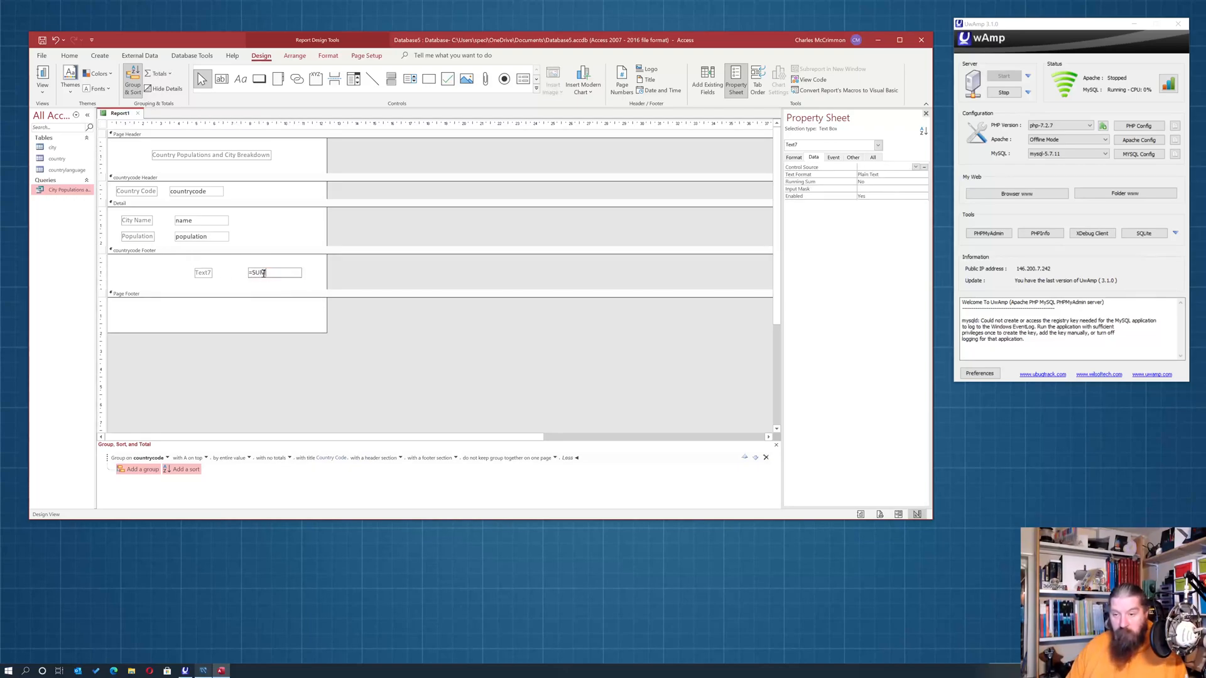
type("([")
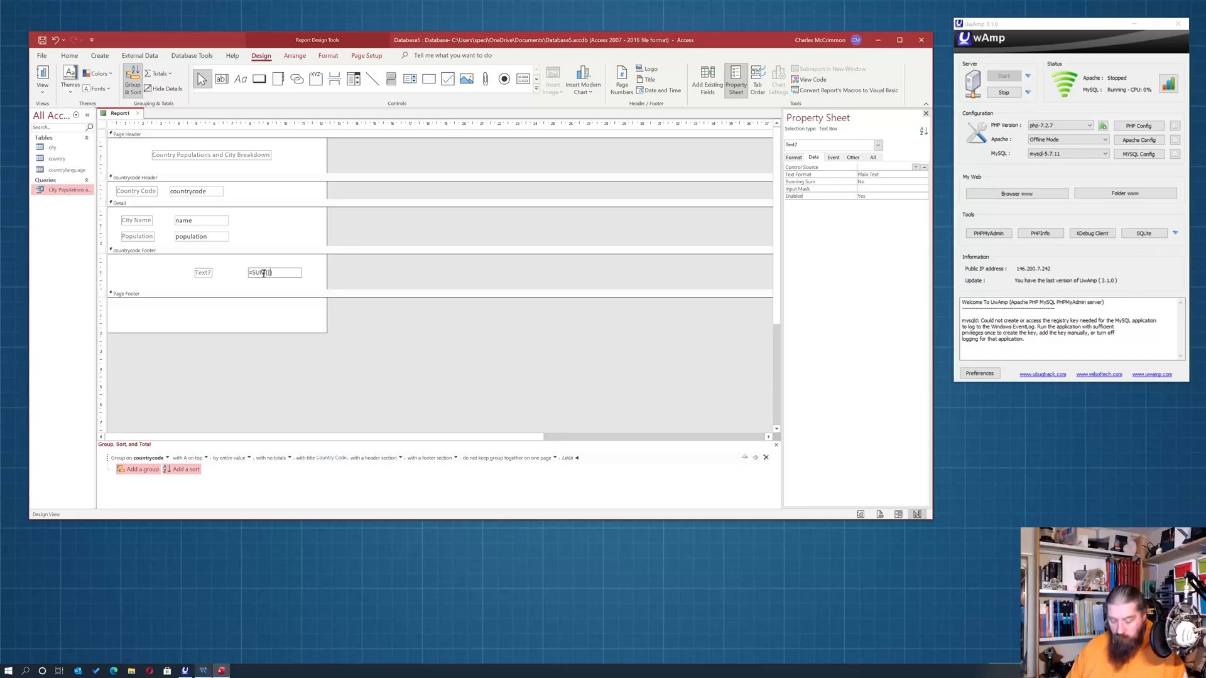
type(")")
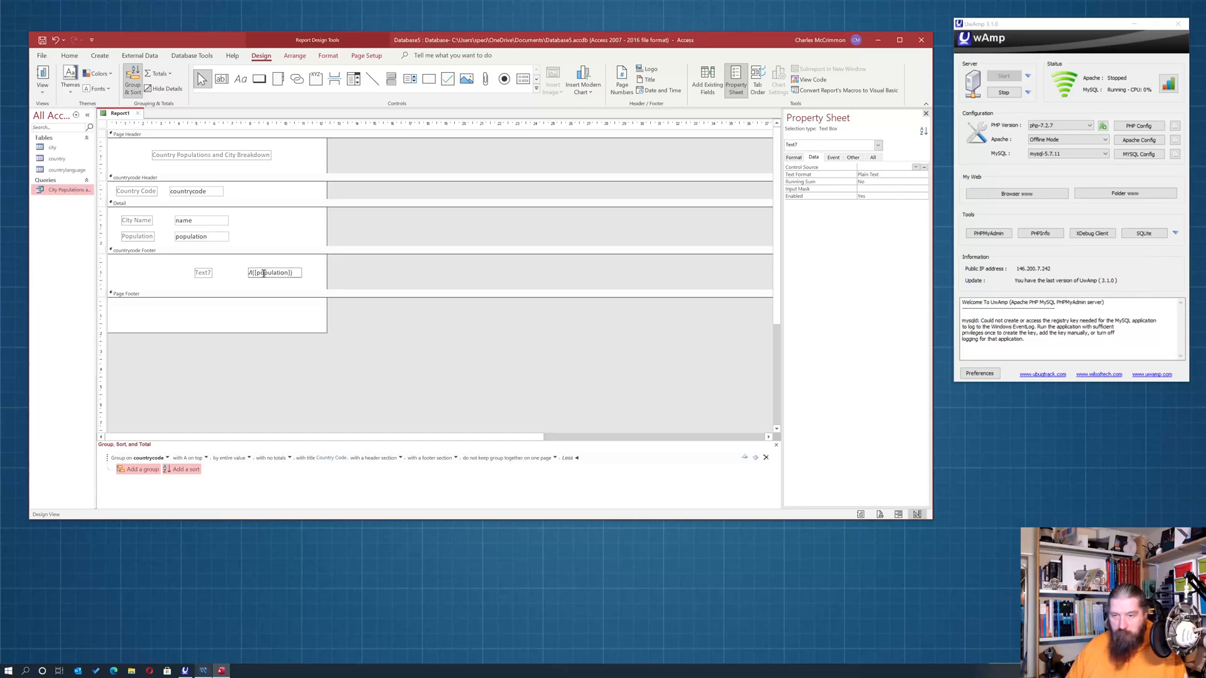
left_click(335, 321)
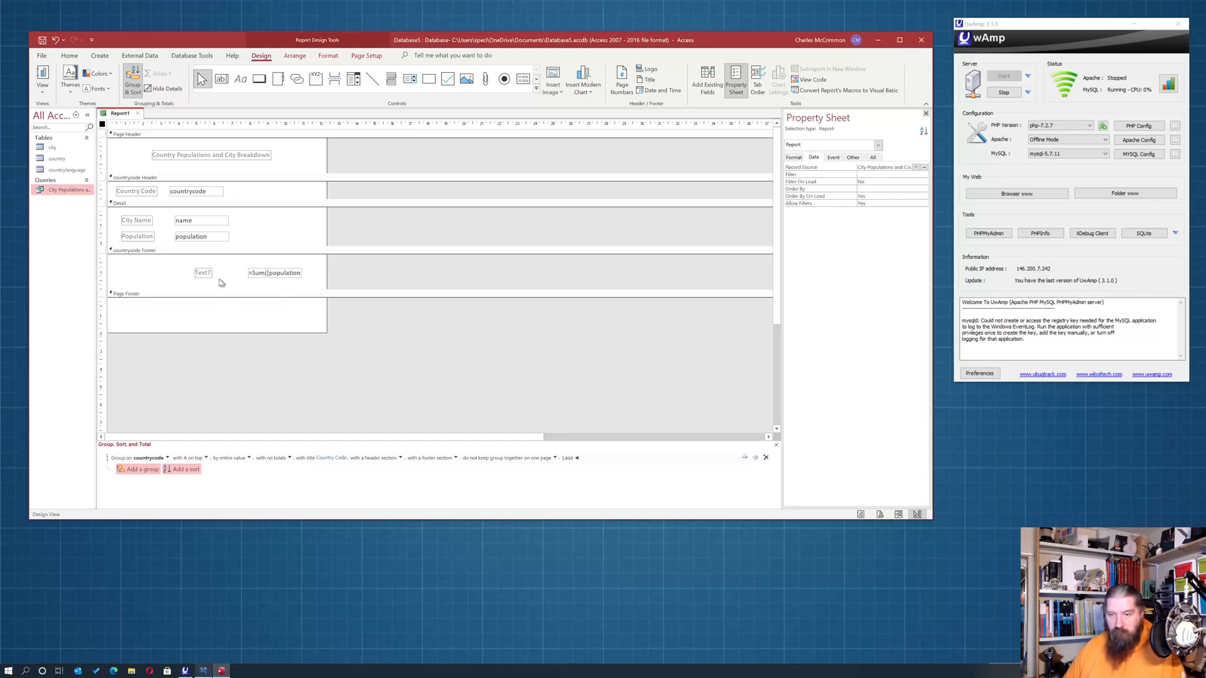
Change the caption of the footer sum text box's label to "Total Population".
left_click(209, 274)
left_click(208, 272)
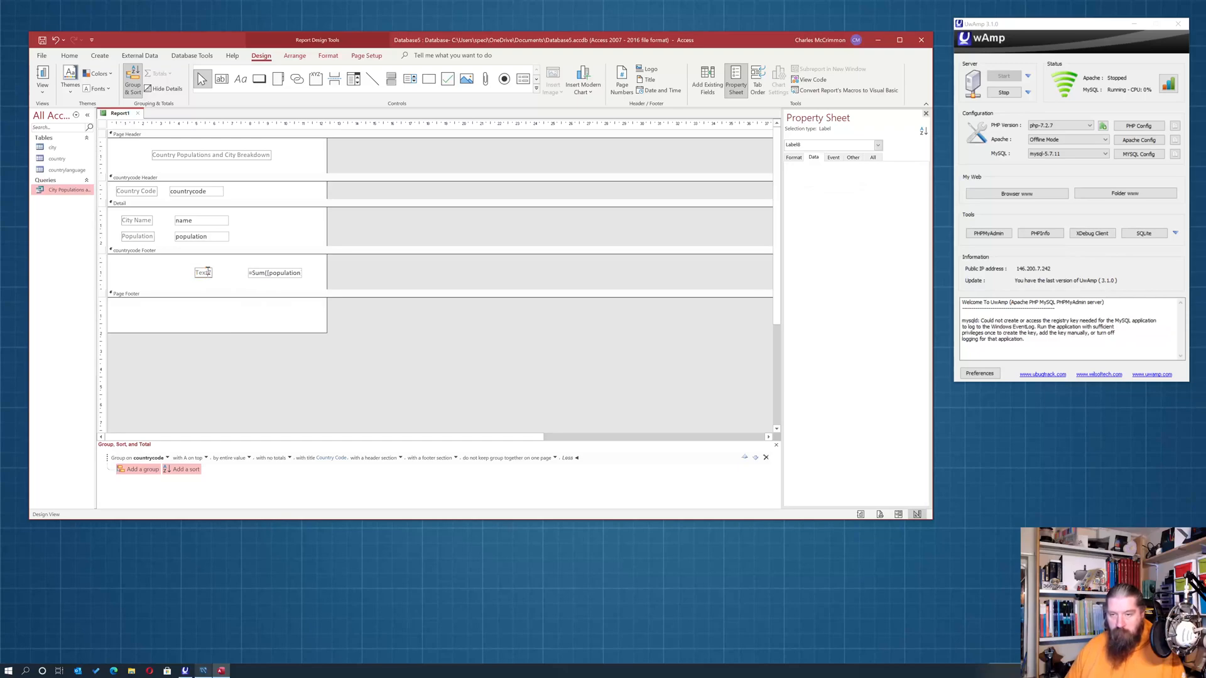
type("o")
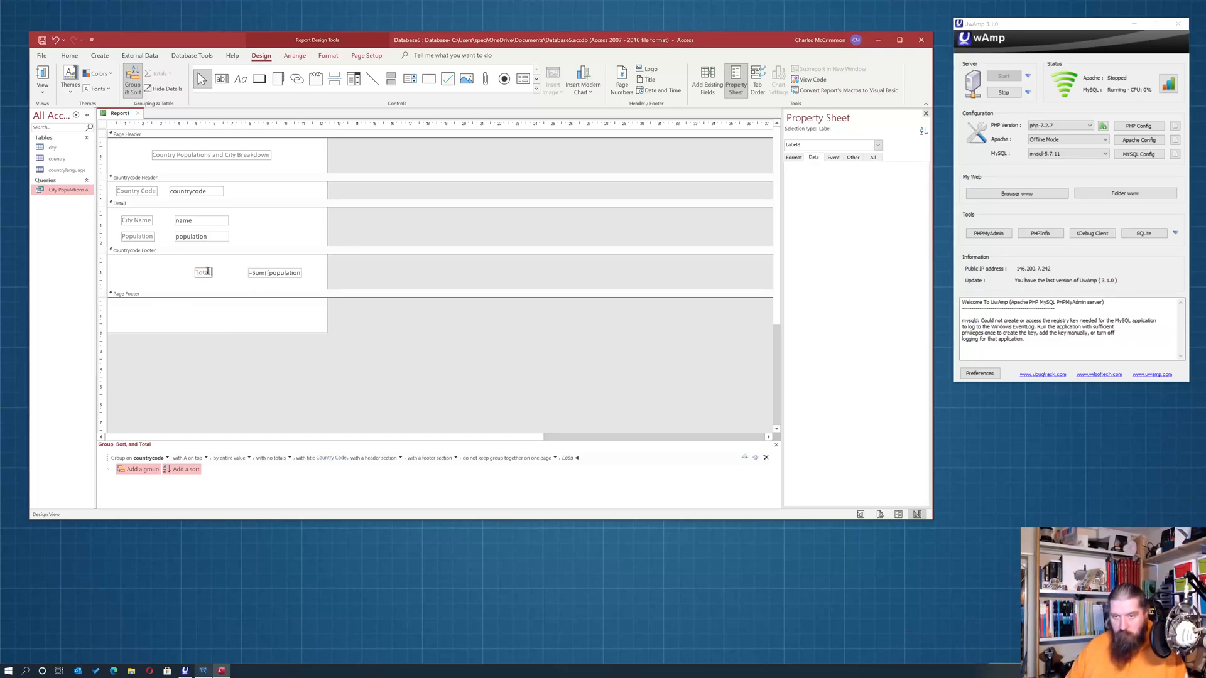
type("tal Population")
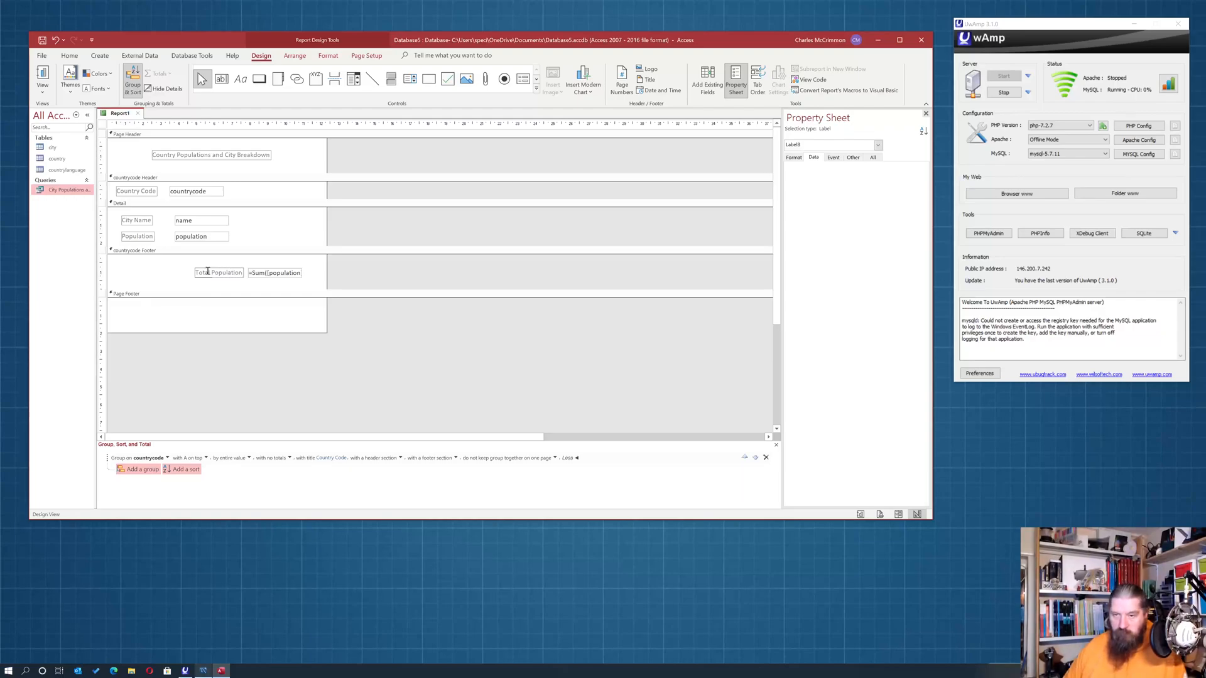
left_click(267, 322)
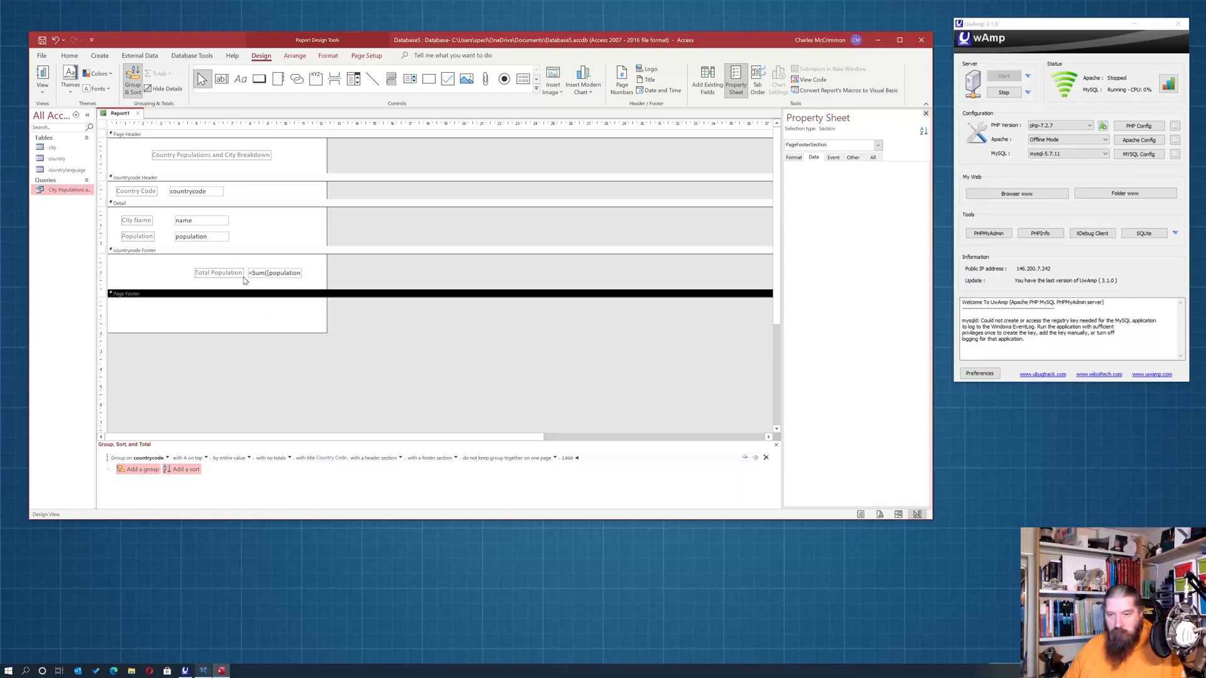
Try centred Page N of M page numbers in the page header and undo the insertion.
left_click(212, 350)
left_click(190, 310)
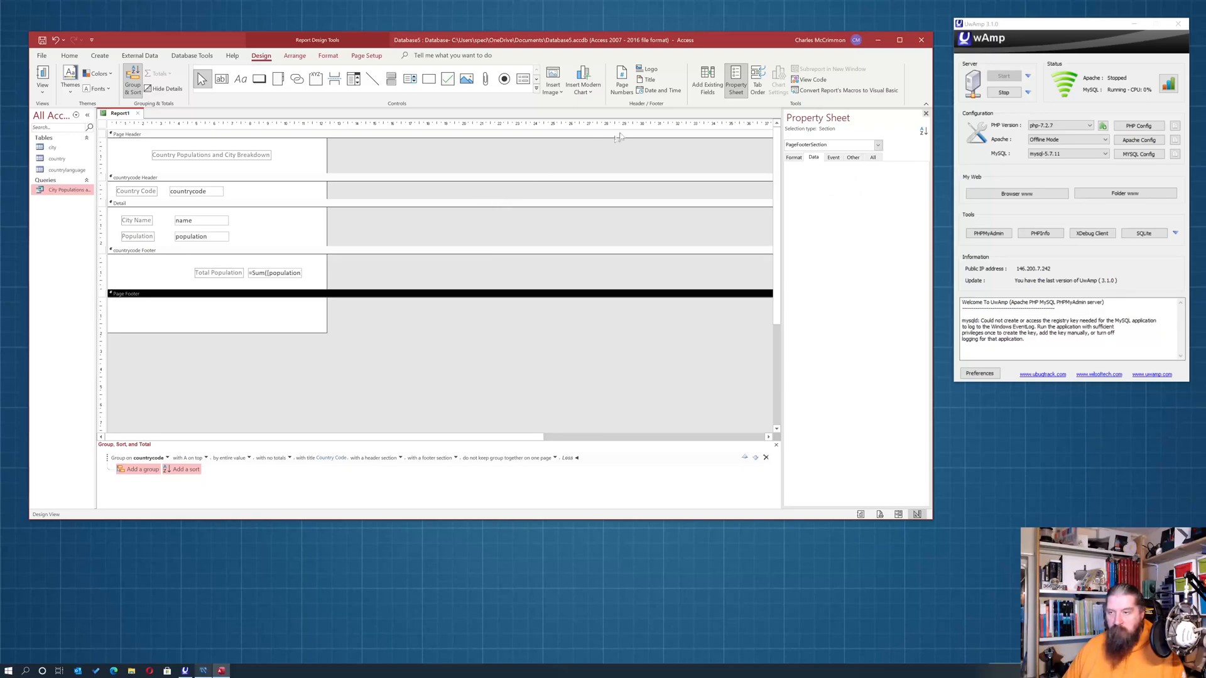
left_click(622, 88)
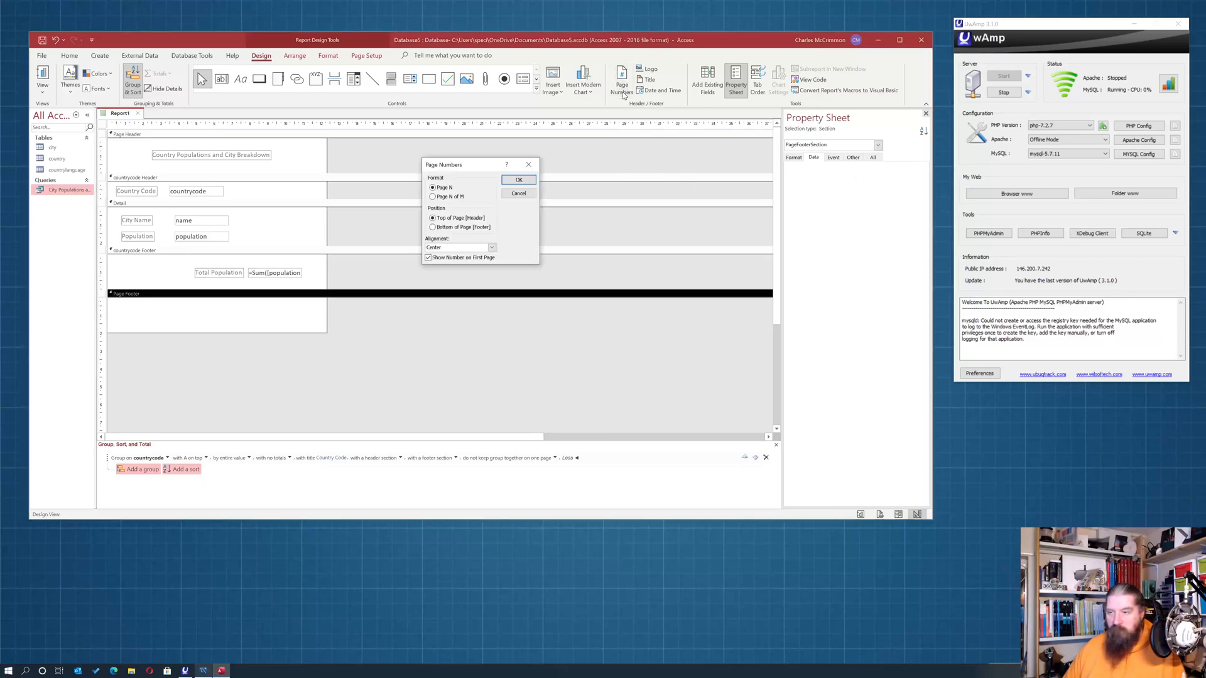
left_click(519, 179)
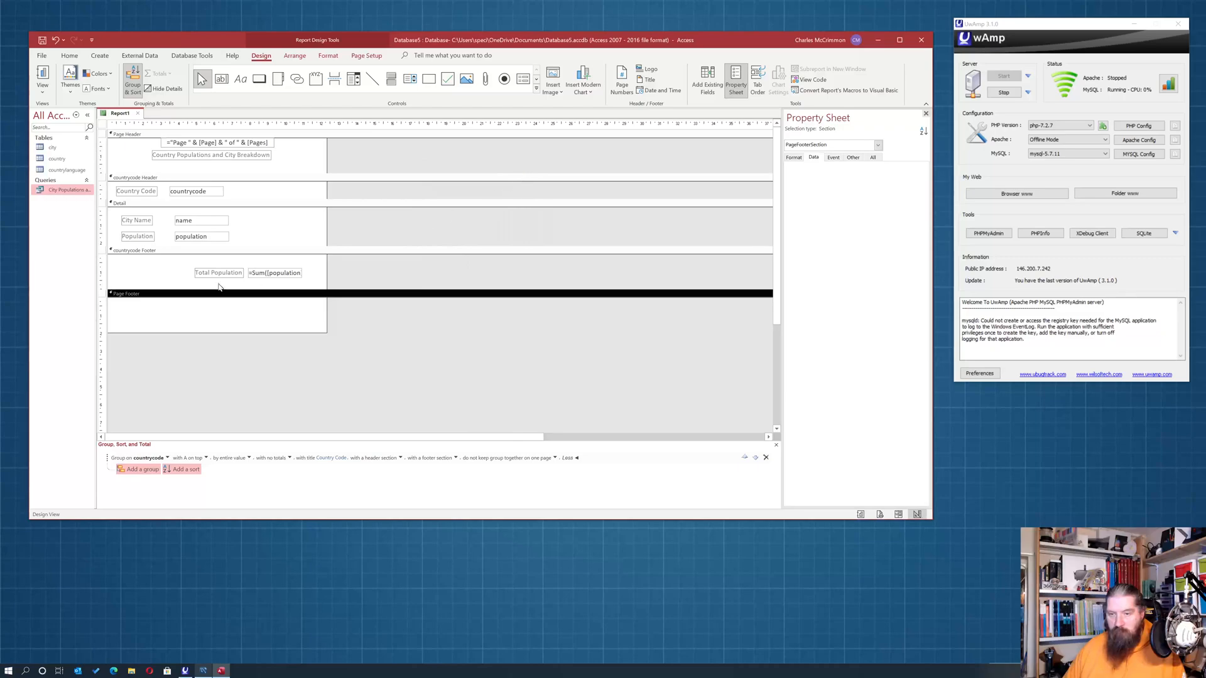
left_click(221, 145)
key("ctrl+z")
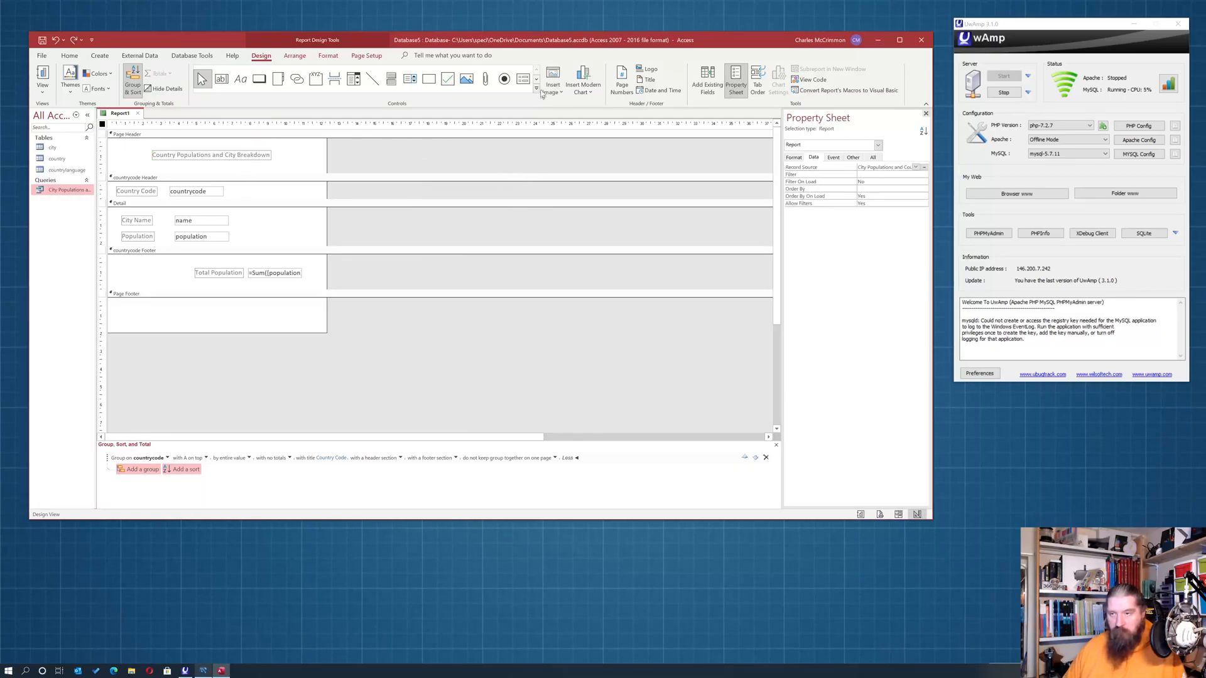
Insert centred page numbers in the Page N of M format in the page footer, shown on the first page too.
left_click(620, 88)
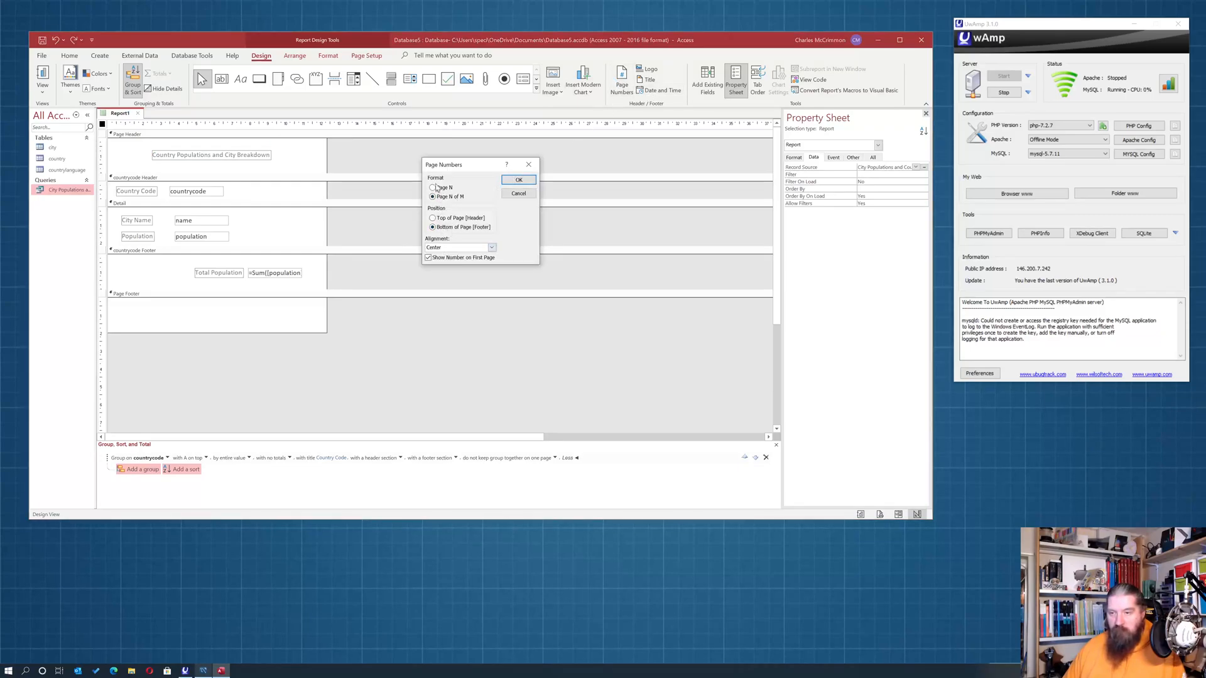
left_click(511, 181)
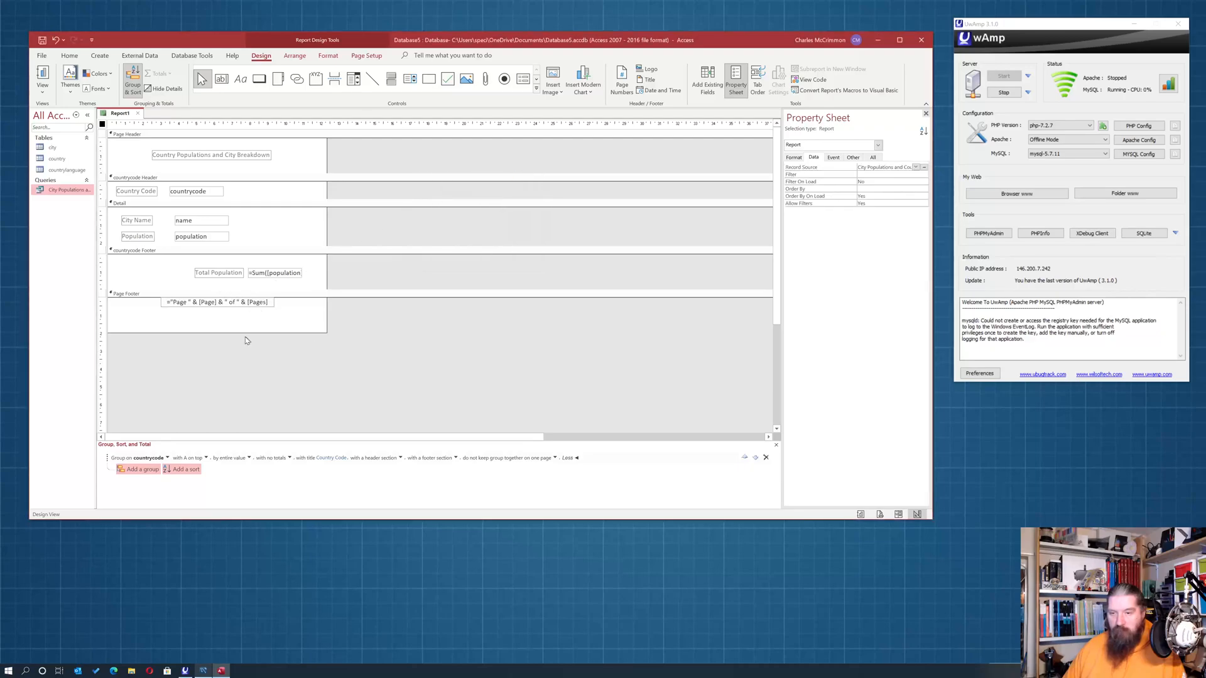
right_click(316, 324)
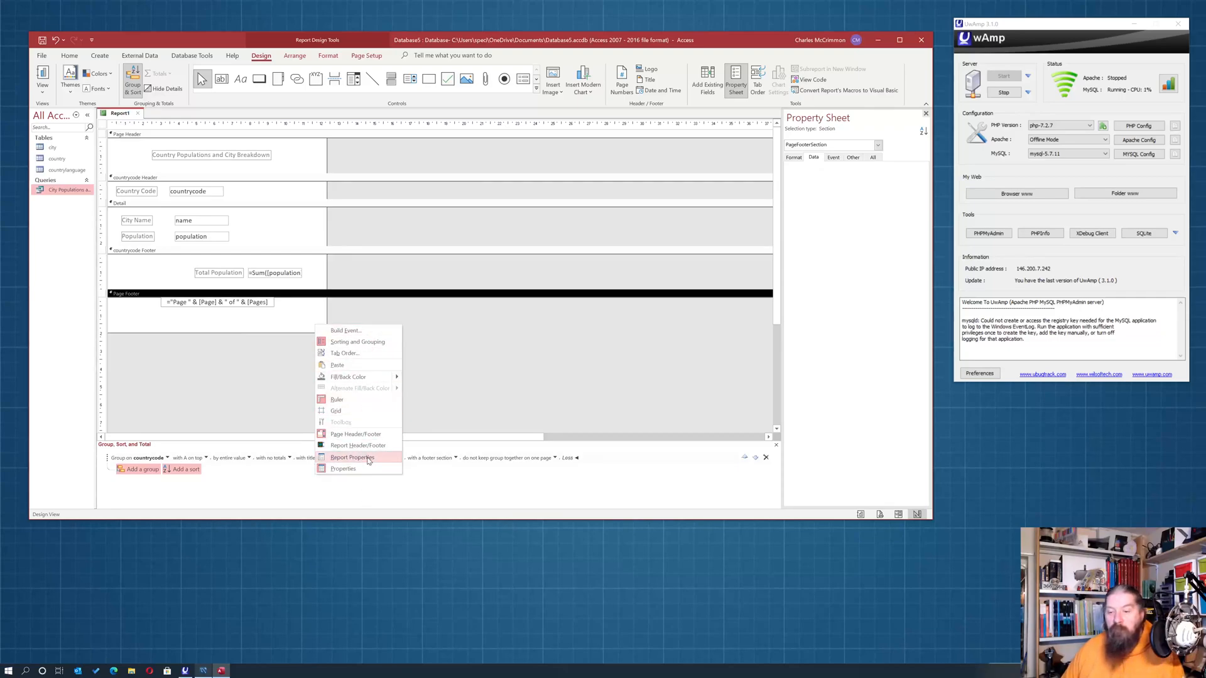
left_click(502, 337)
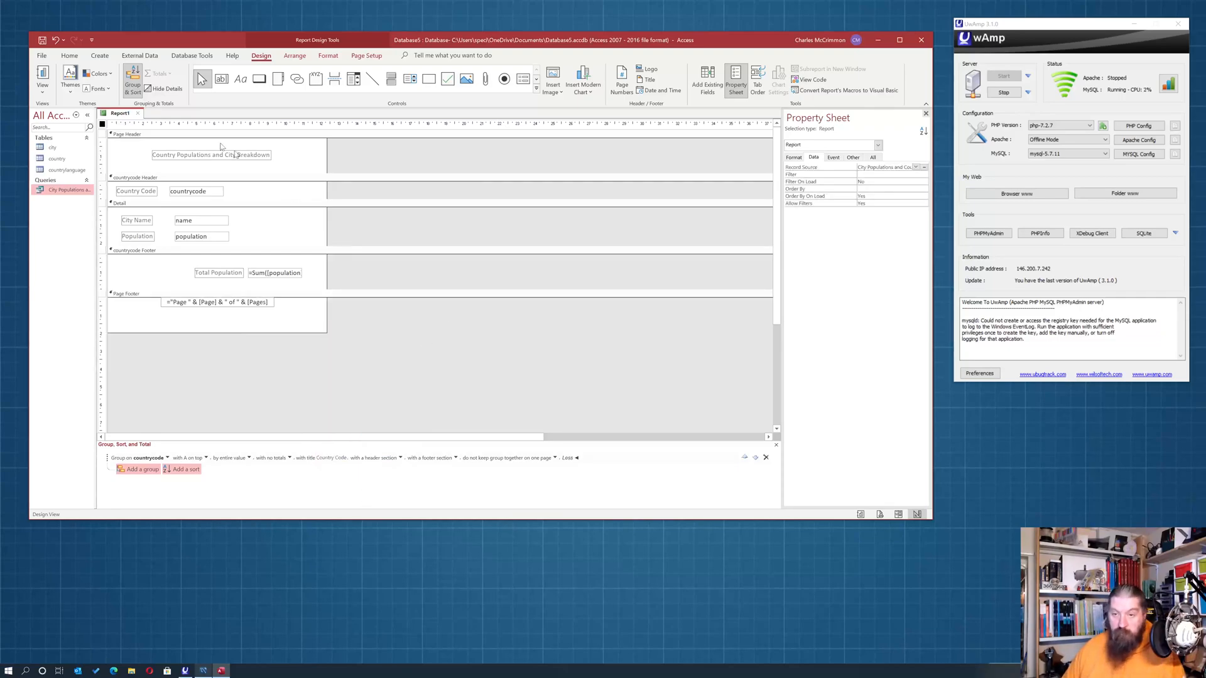
Display the report in Report View and check the cities and population totals grouped by country code.
right_click(124, 114)
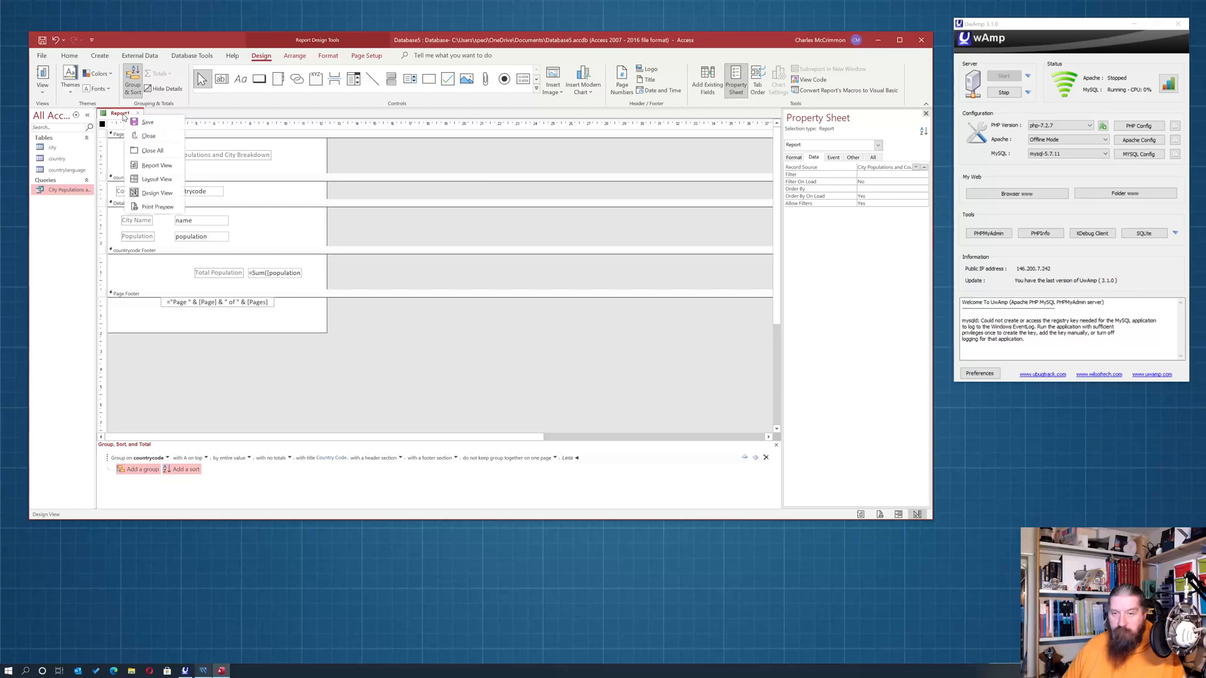
left_click(157, 165)
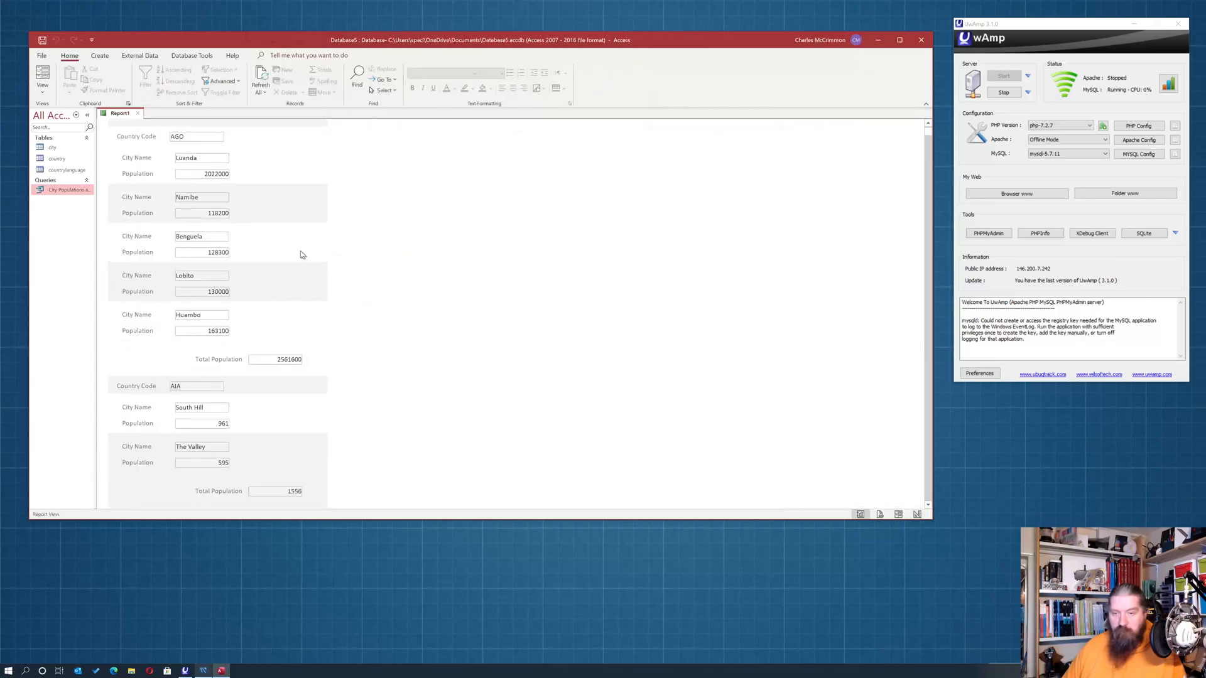
scroll(245, 271, "down", 3)
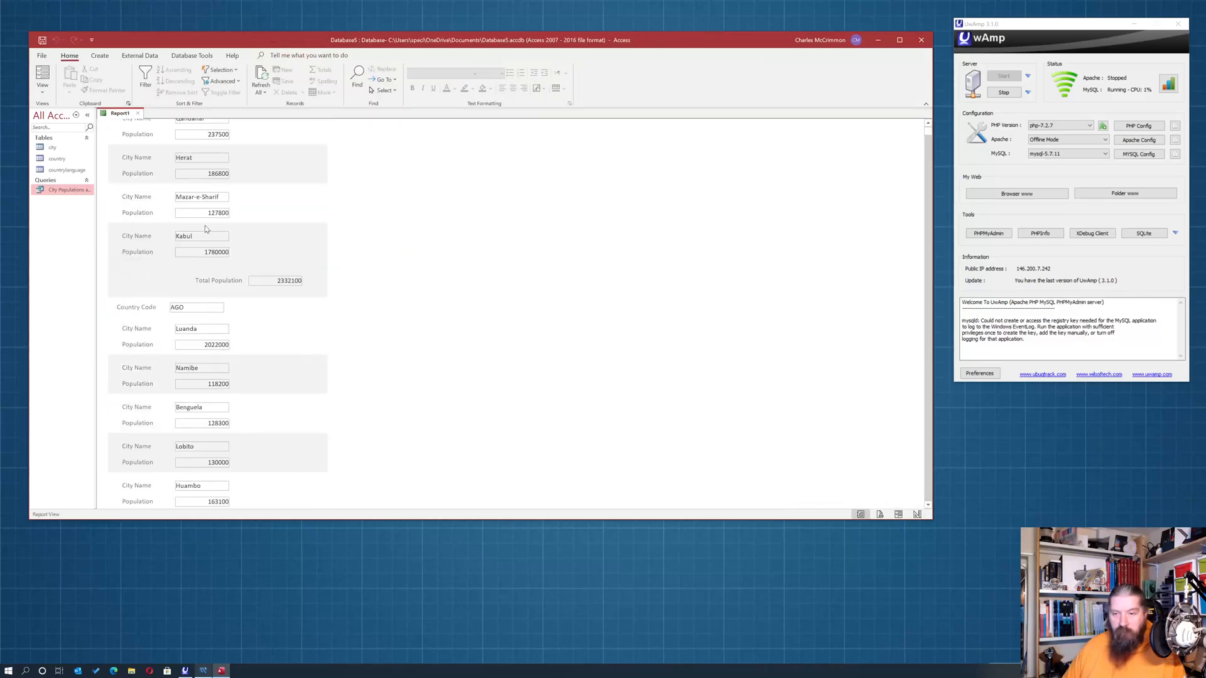
Look through the whole report, examining the cities and Total Population in the country groups near its beginning and end.
scroll(231, 246, "up", 3)
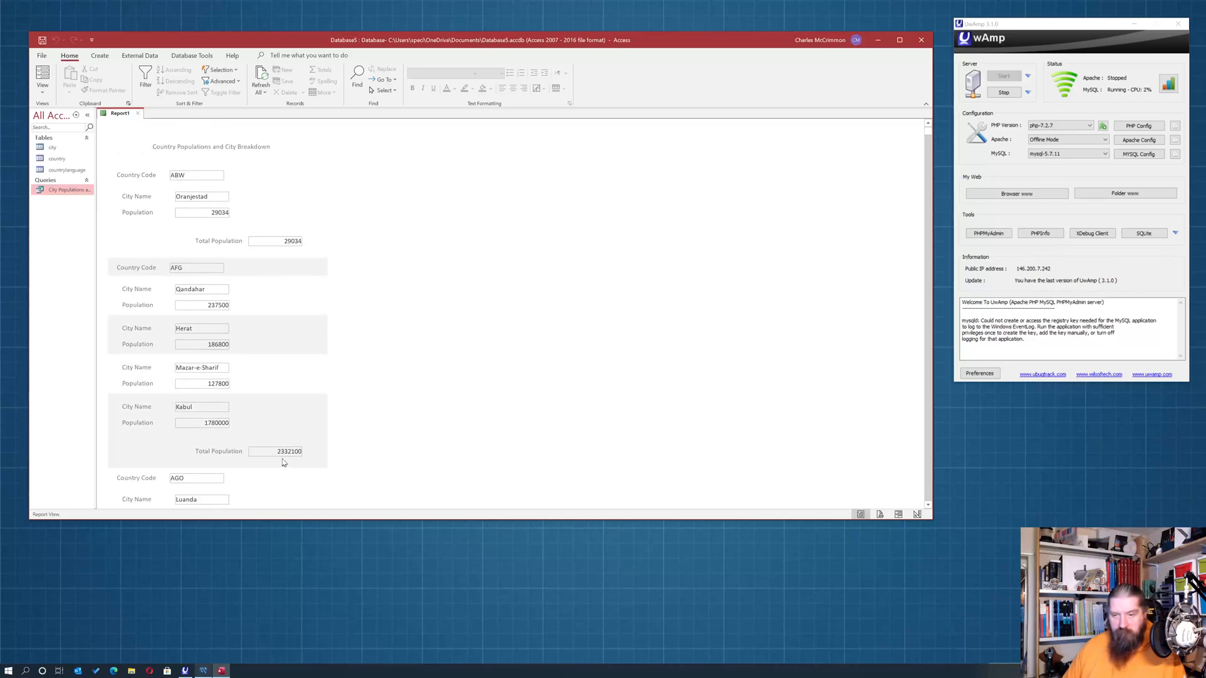
scroll(377, 376, "down", 9)
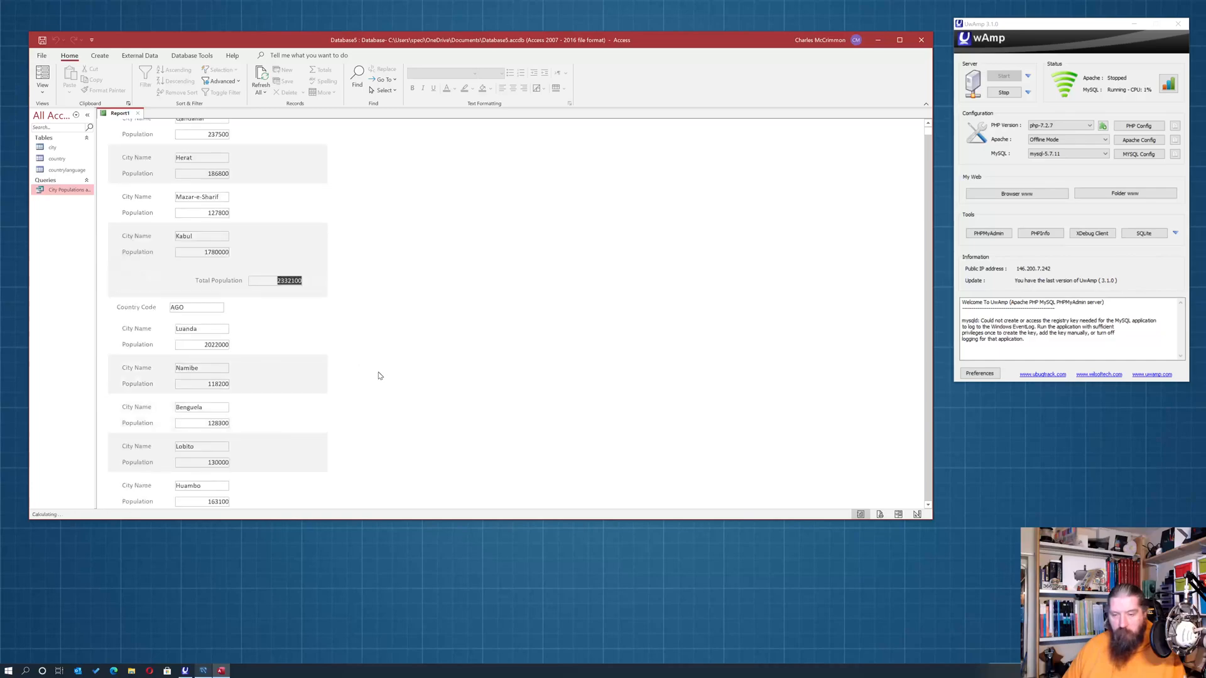
scroll(286, 314, "down", 6)
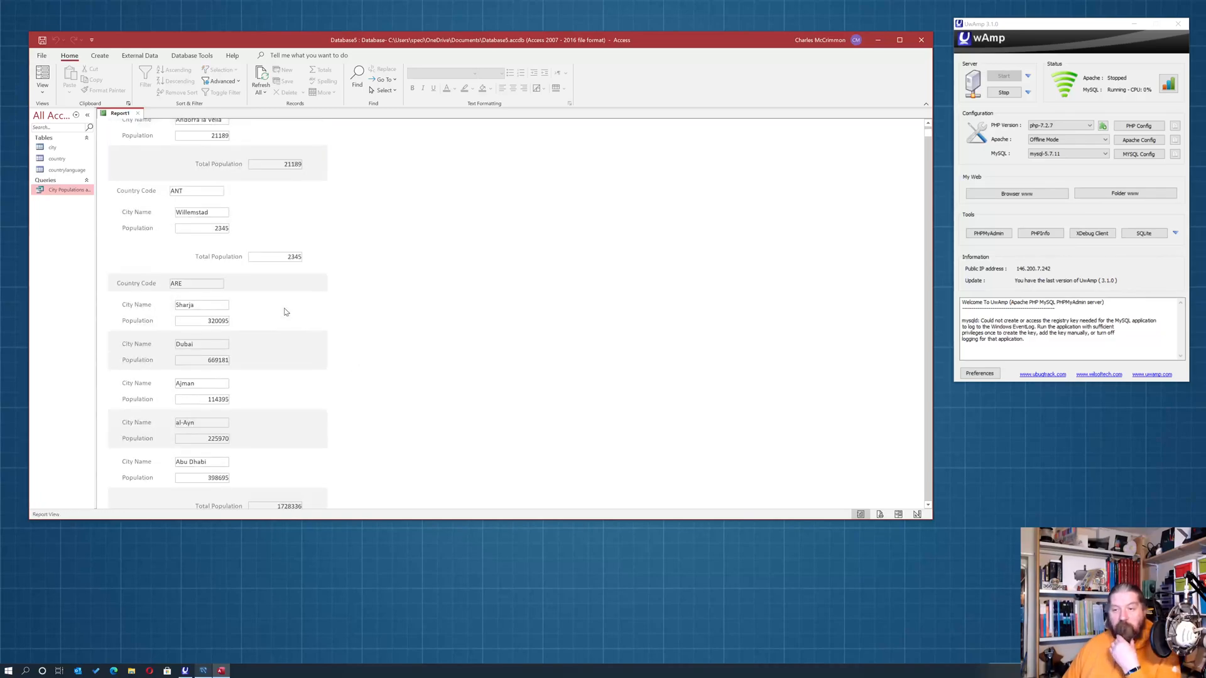
scroll(265, 314, "down", 15)
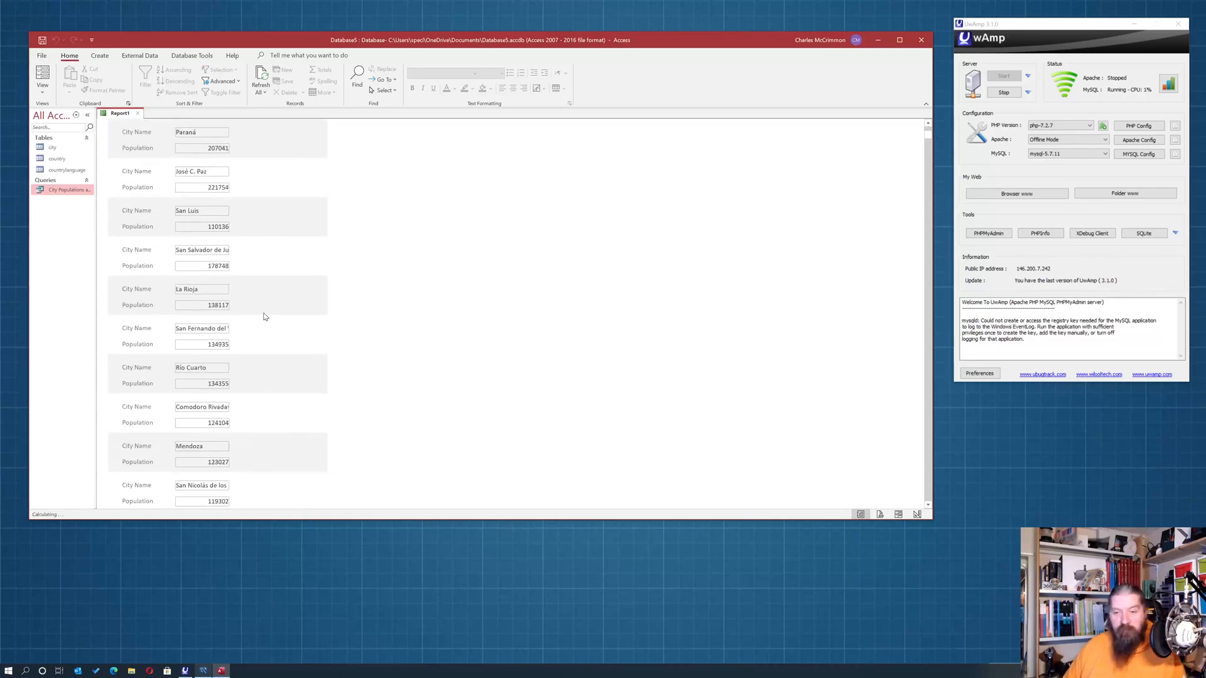
scroll(265, 314, "down", 15)
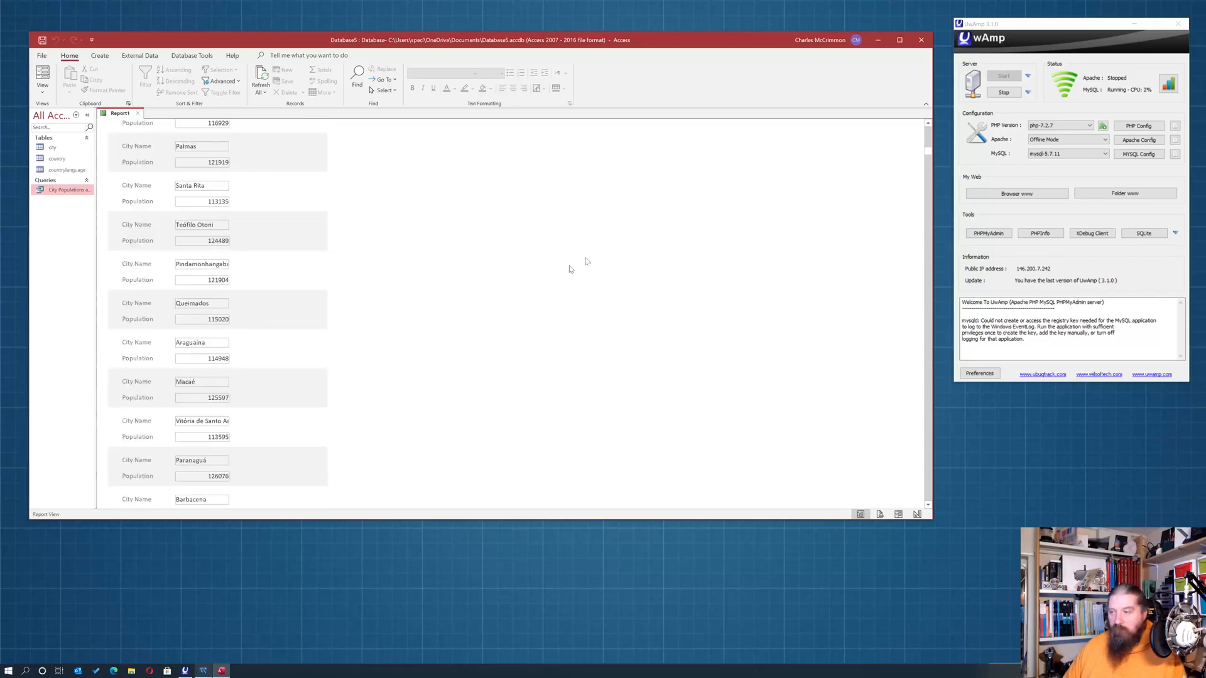
left_click_drag(928, 154, 933, 476)
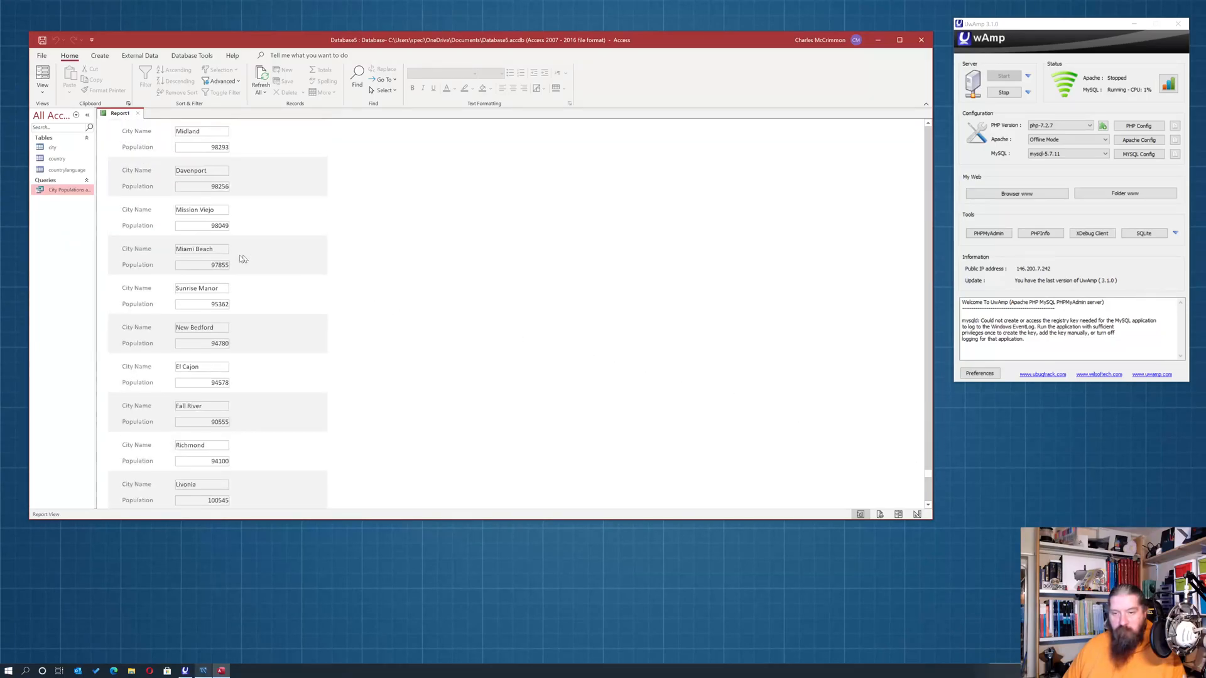
scroll(226, 258, "down", 5)
scroll(228, 260, "down", 20)
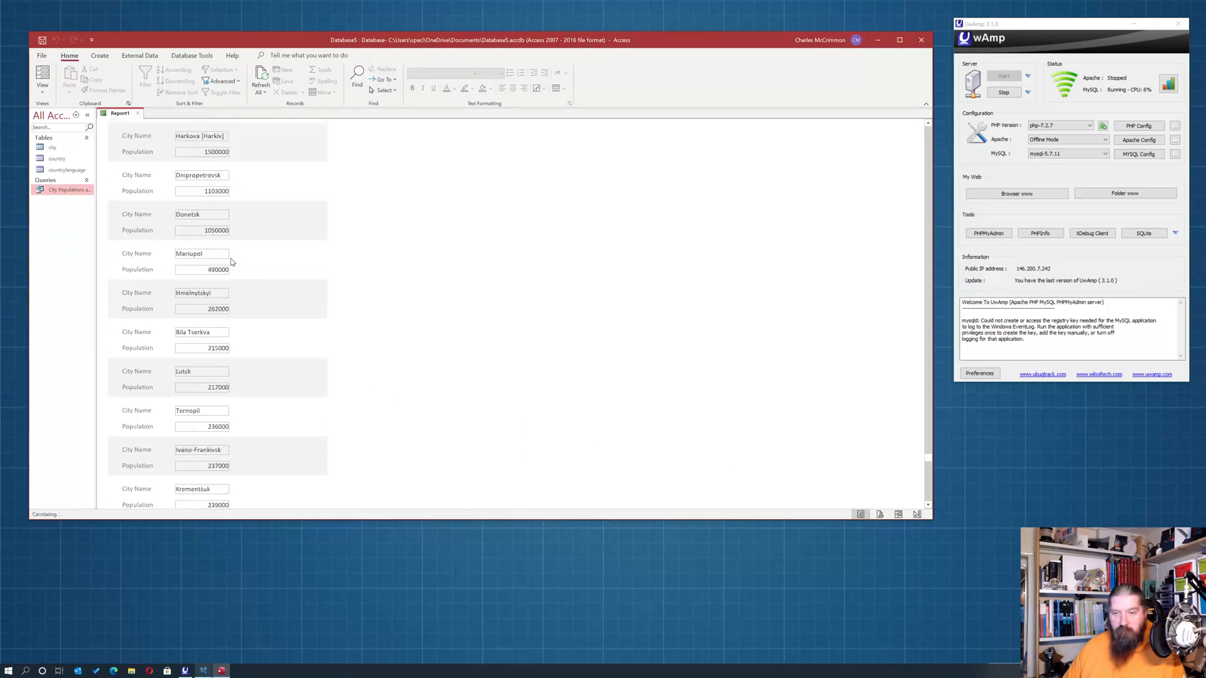
scroll(231, 262, "up", 10)
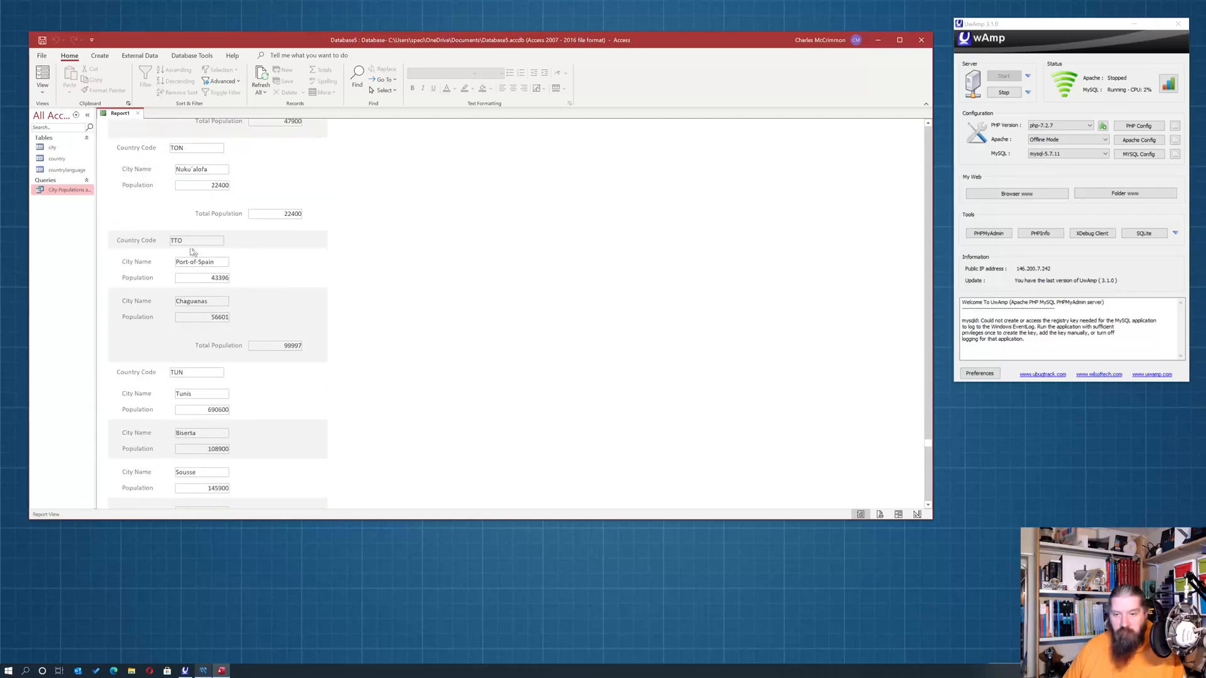
scroll(177, 353, "down", 10)
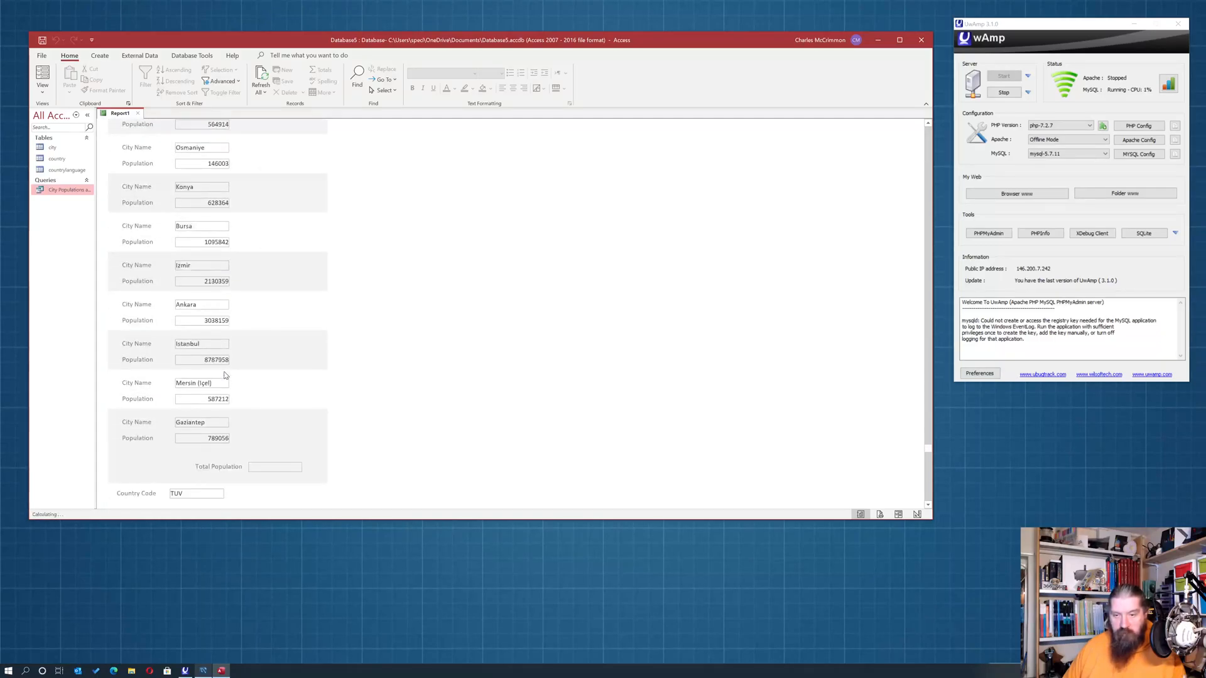
scroll(224, 371, "down", 15)
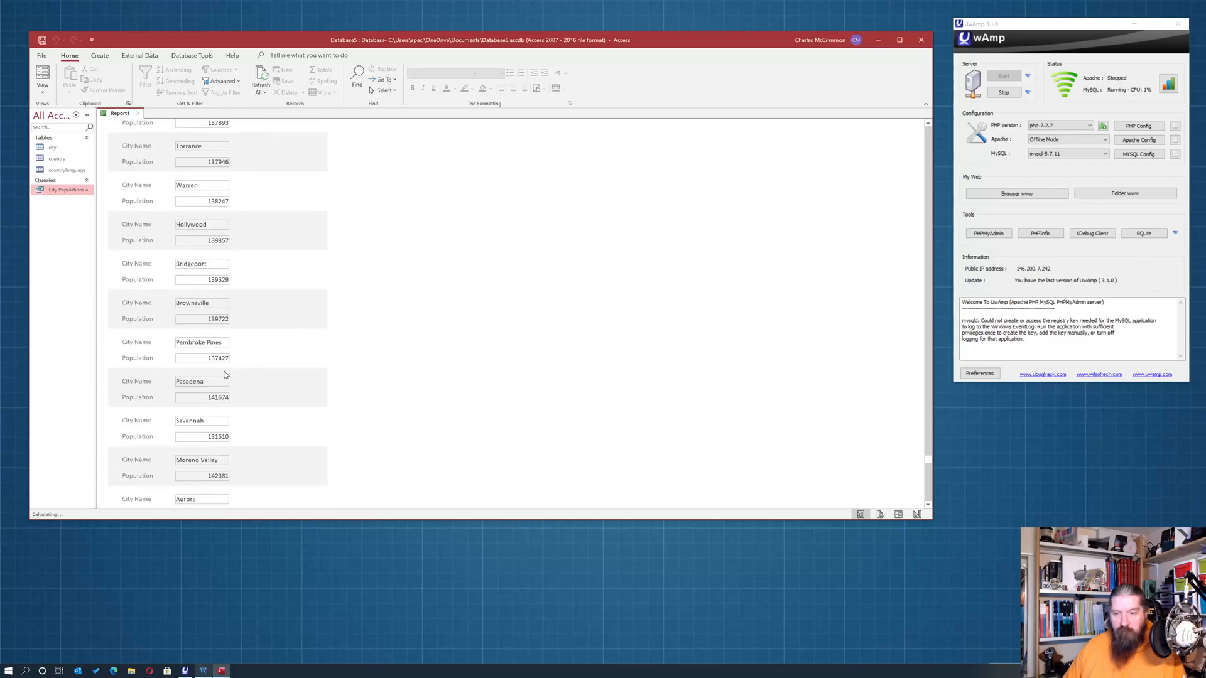
scroll(225, 372, "up", 20)
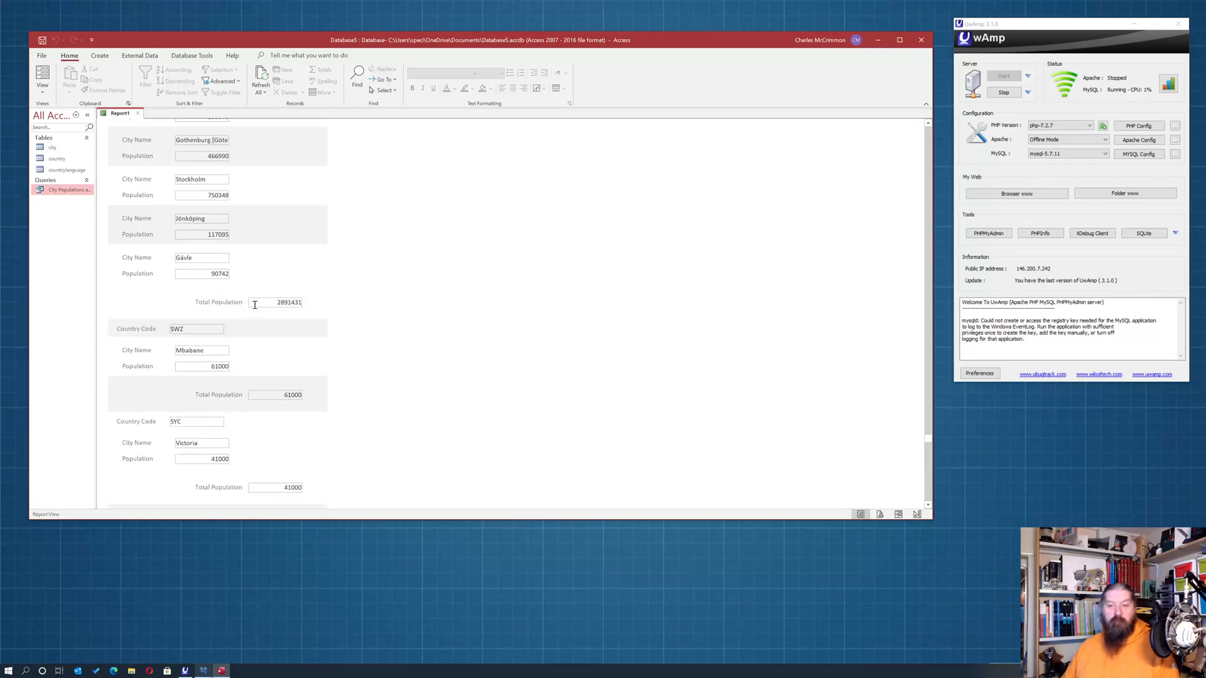
scroll(264, 245, "up", 5)
Close the report and save its design under the name Task1.
left_click(138, 115)
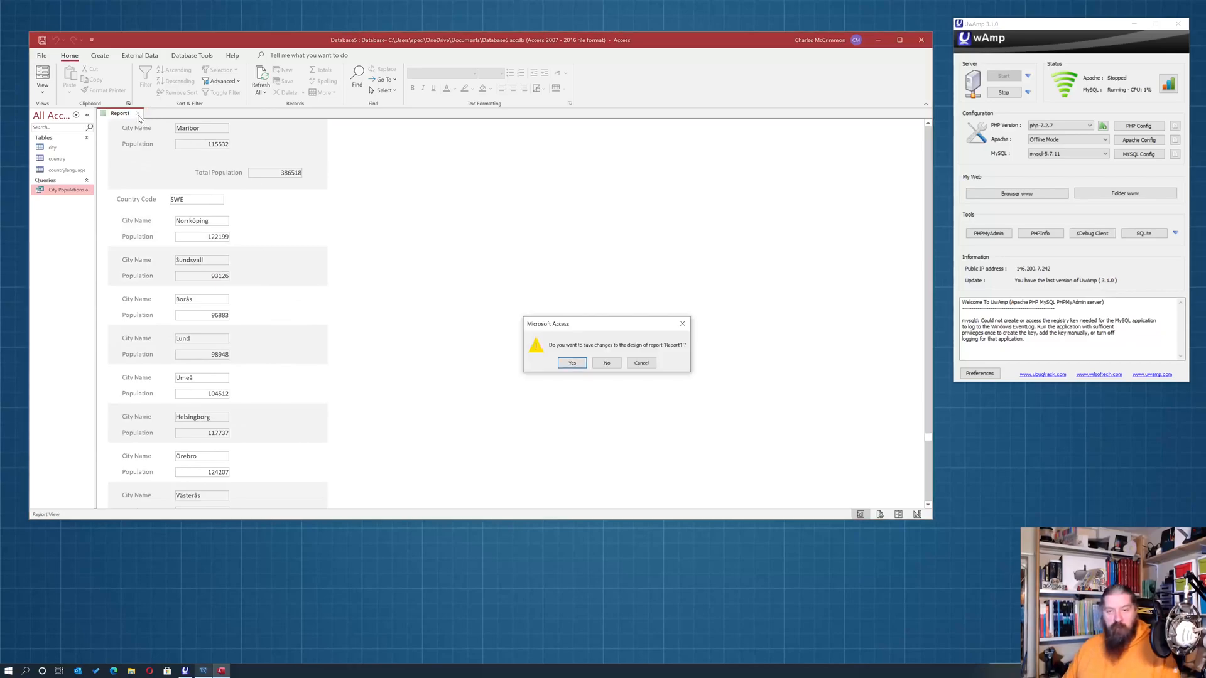
left_click(578, 364)
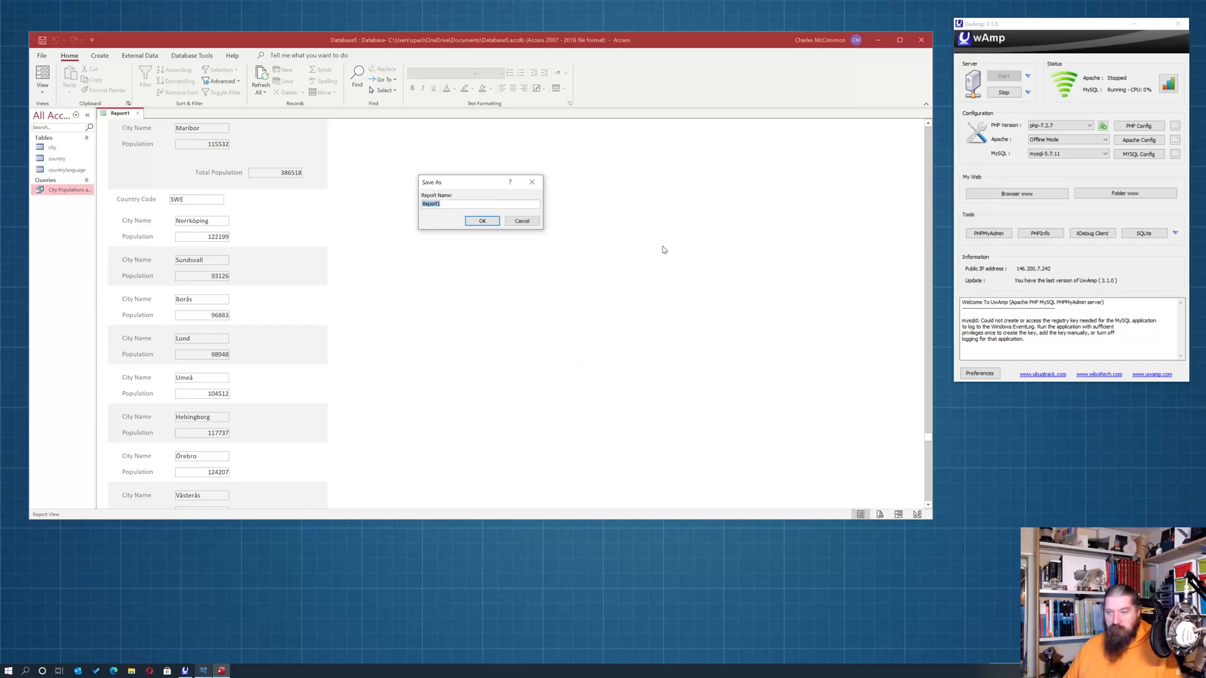
type("Task1")
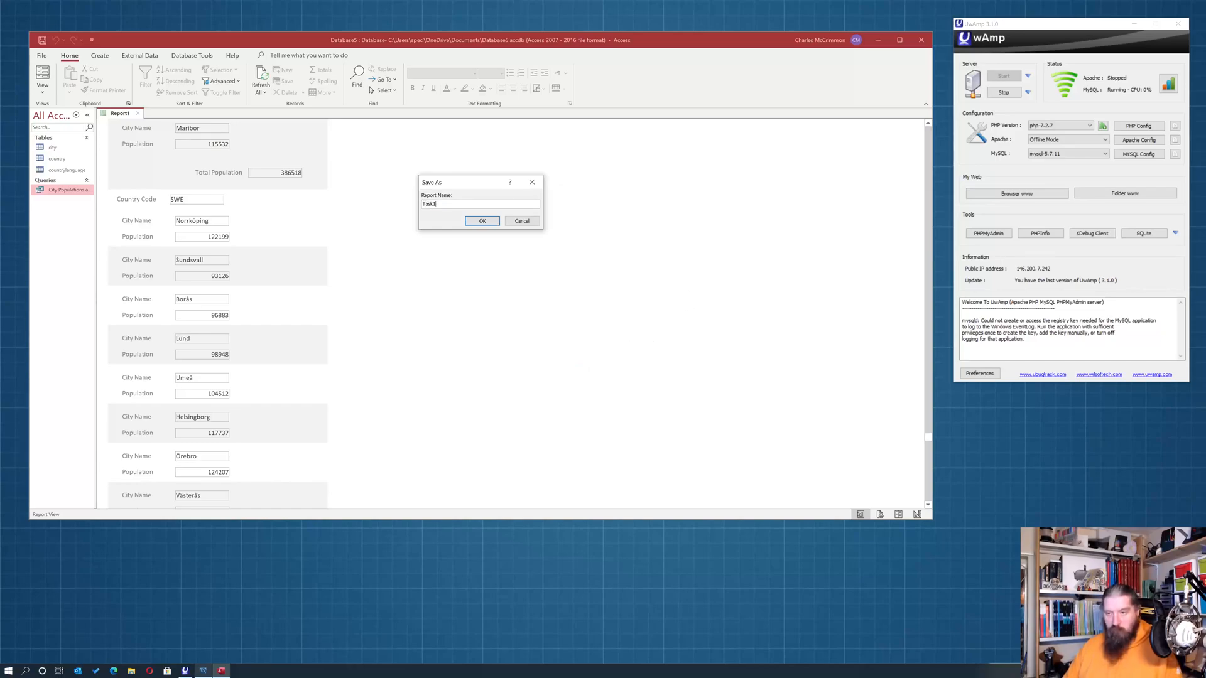
left_click(482, 221)
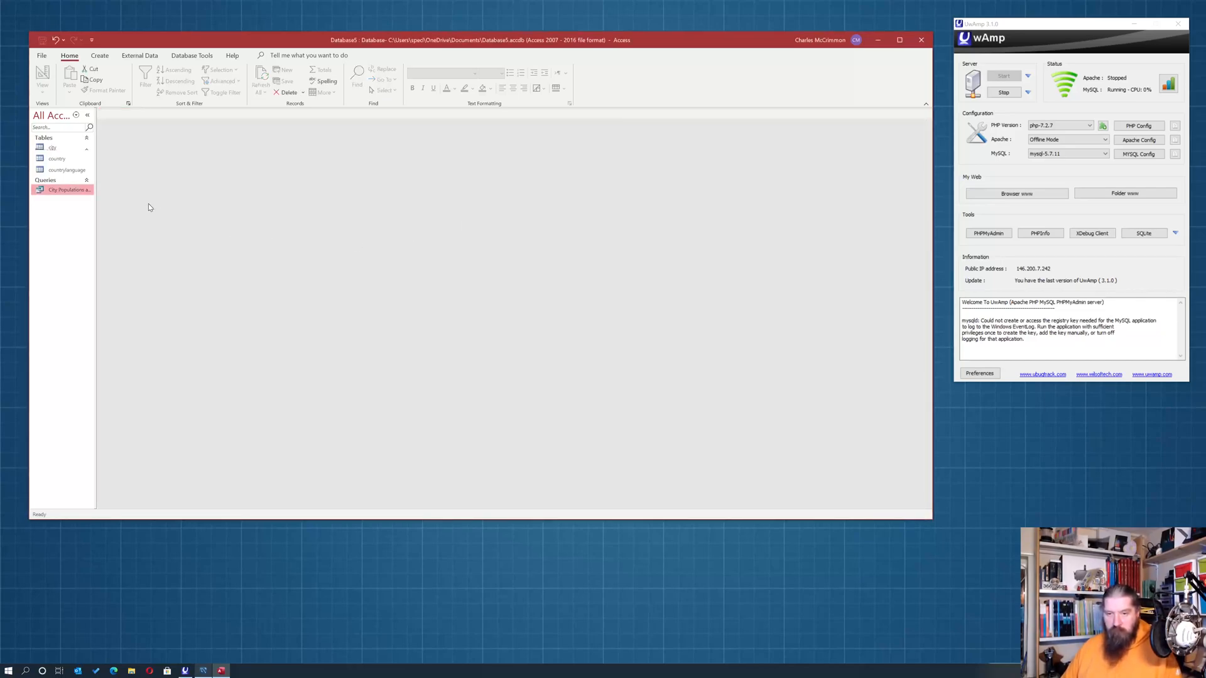
Reopen the saved Task1 report to display its country groups and cities.
double_click(56, 210)
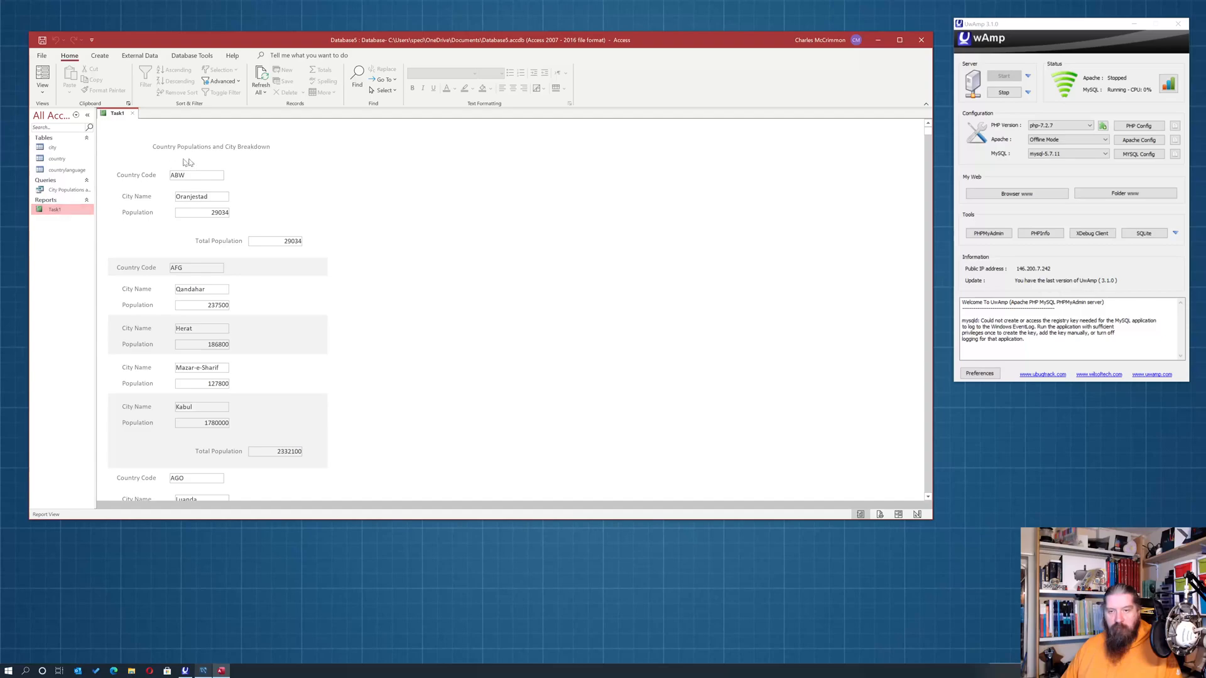
right_click(282, 152)
key("Escape")
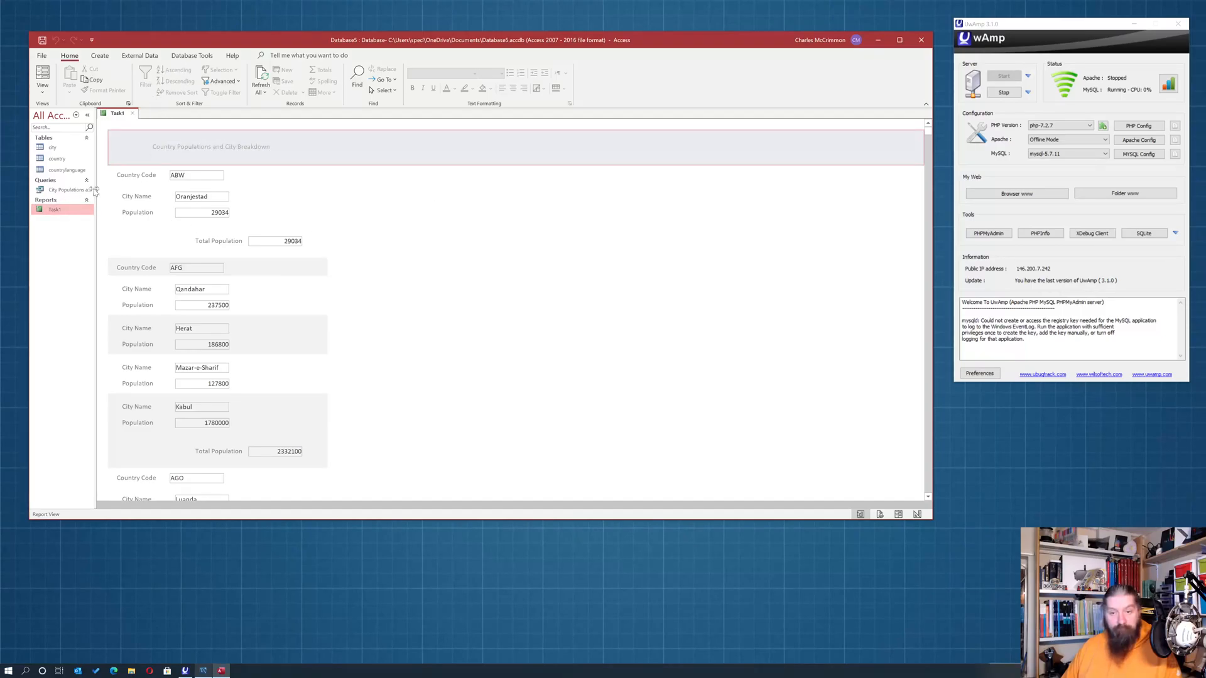
Print the Task1 report to a PDF file named SamplePrint in the Documents folder.
right_click(76, 213)
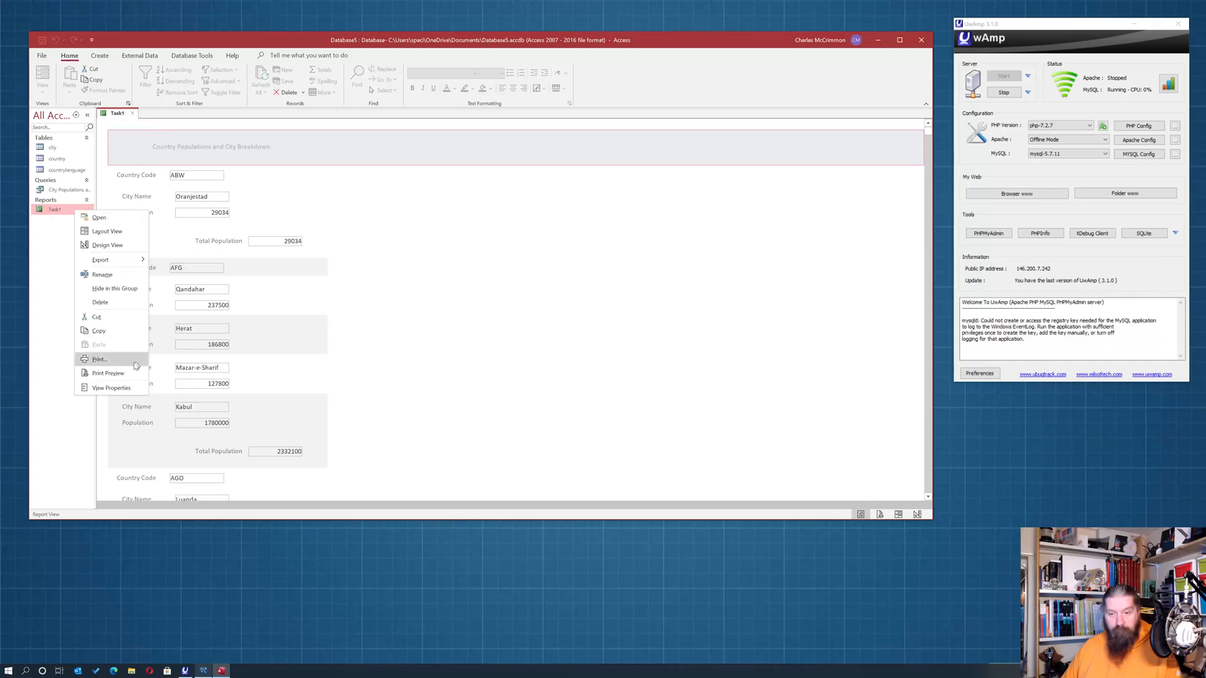
left_click(99, 359)
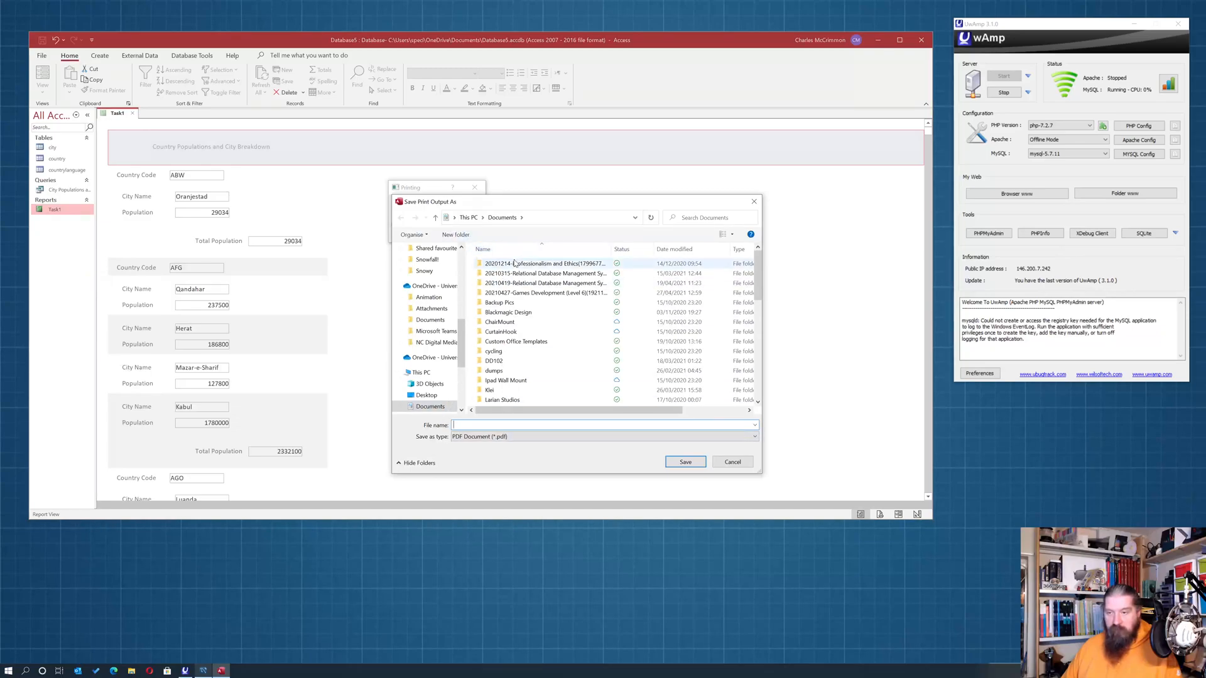
scroll(433, 289, "up", 8)
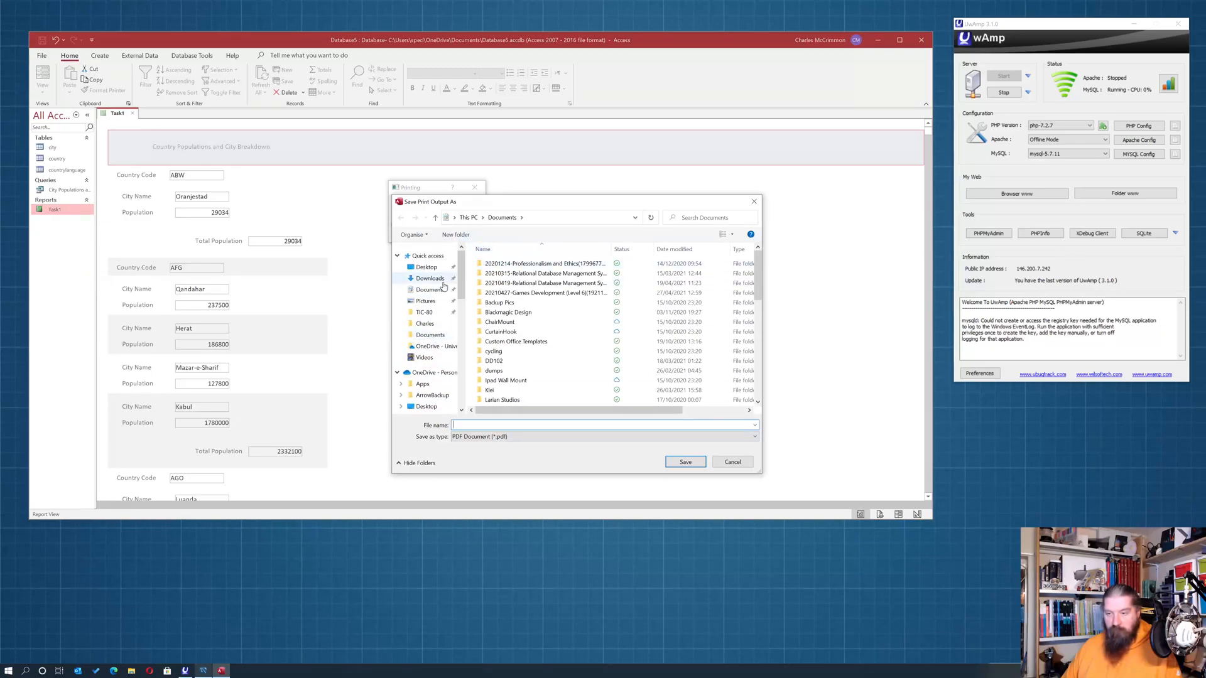
left_click(576, 425)
type("Sam")
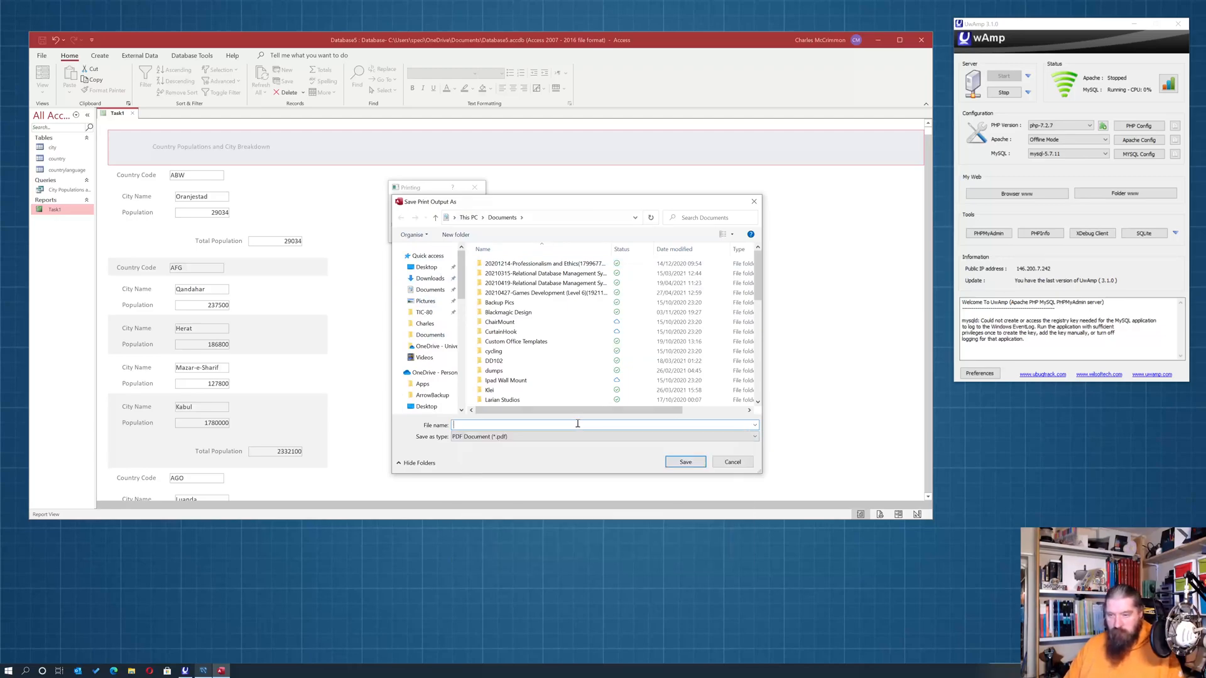
type("plePrint")
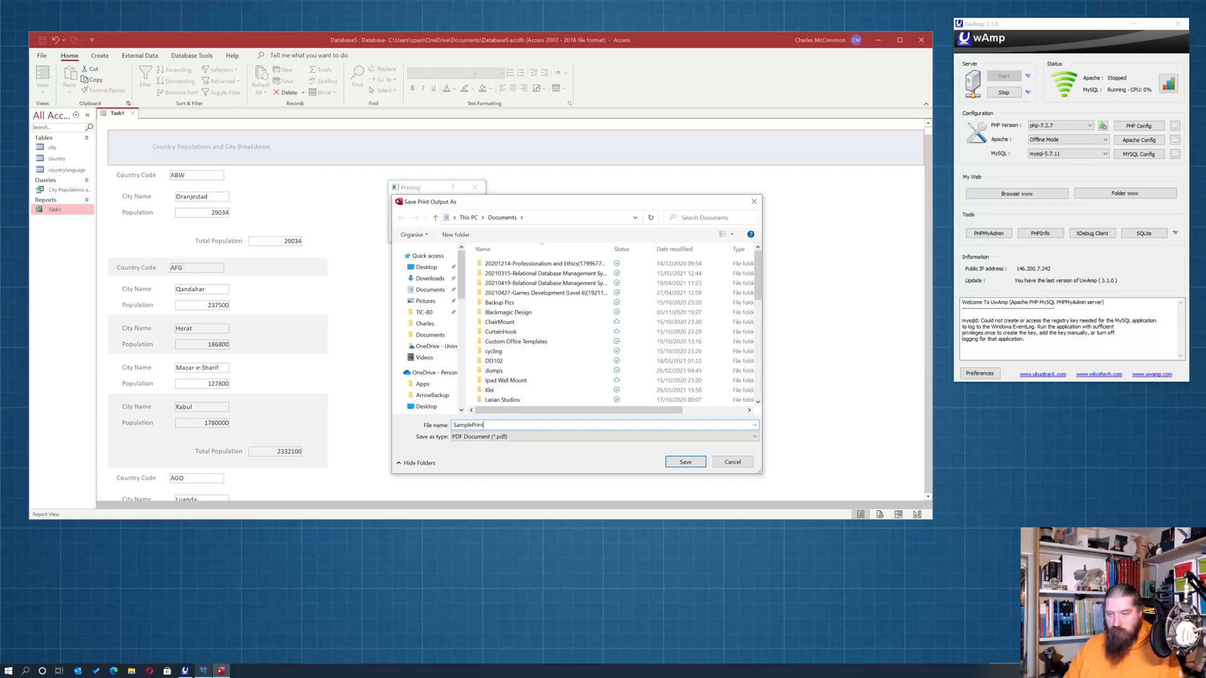
key("Return")
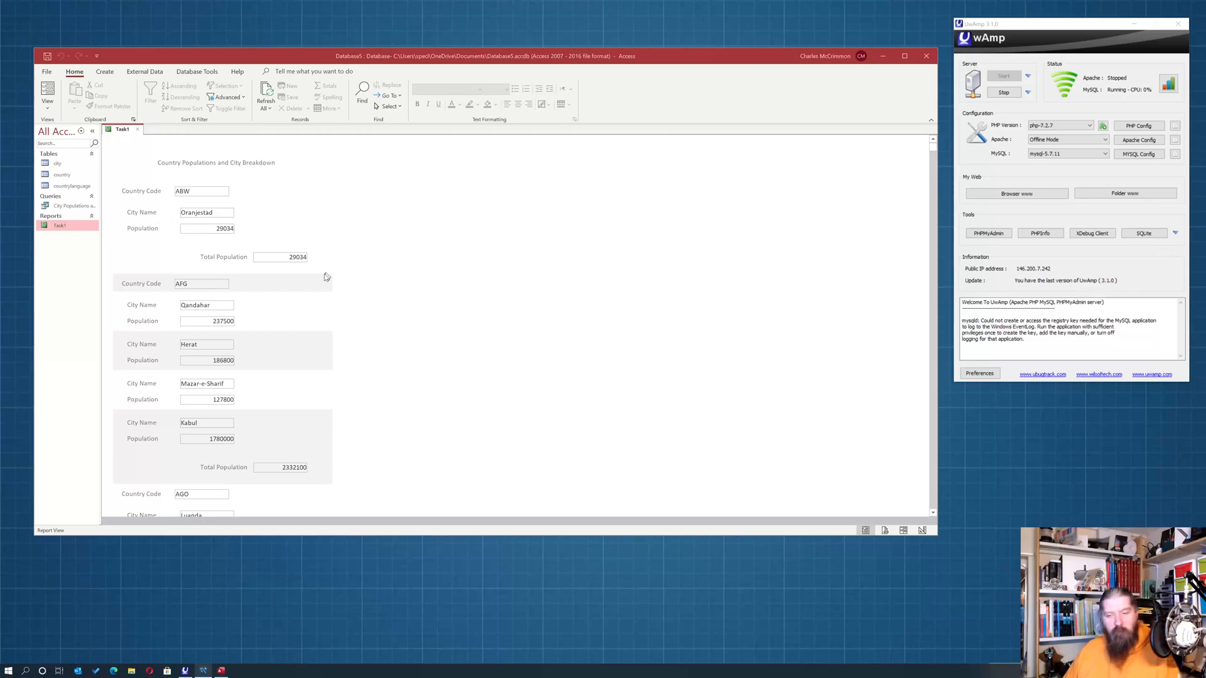
Look through the open Task1 report, examining the city populations and country totals in its first groups.
scroll(289, 283, "down", 10)
scroll(339, 301, "down", 15)
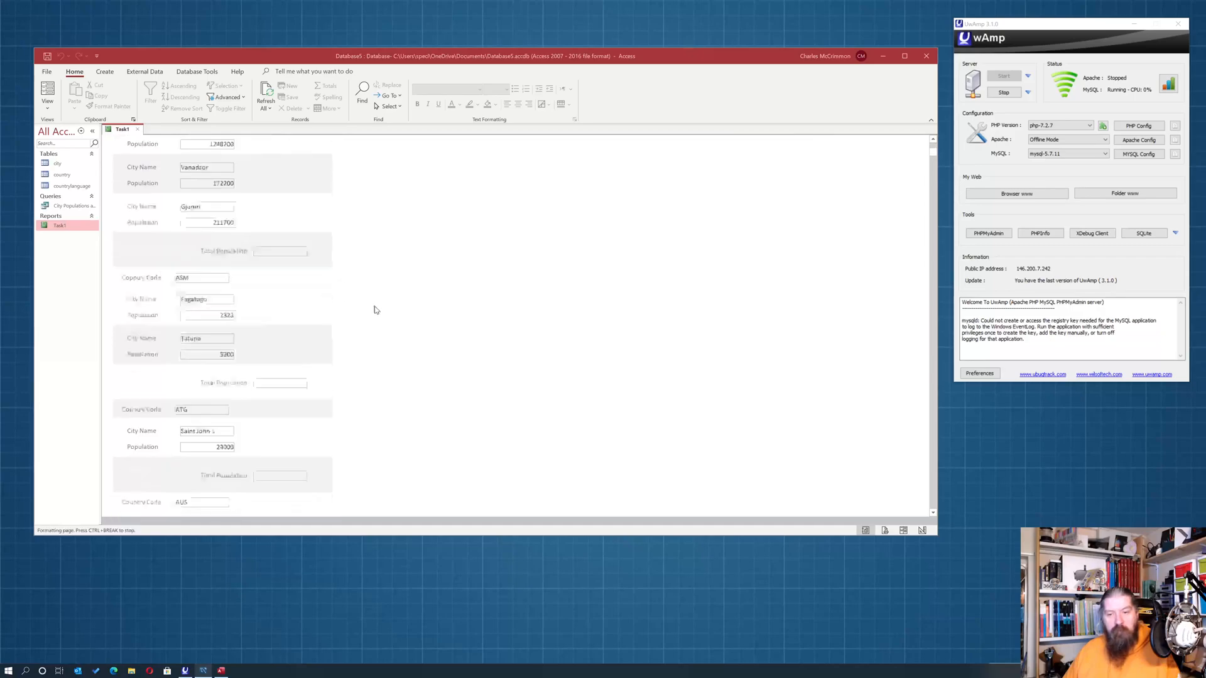
scroll(377, 312, "down", 15)
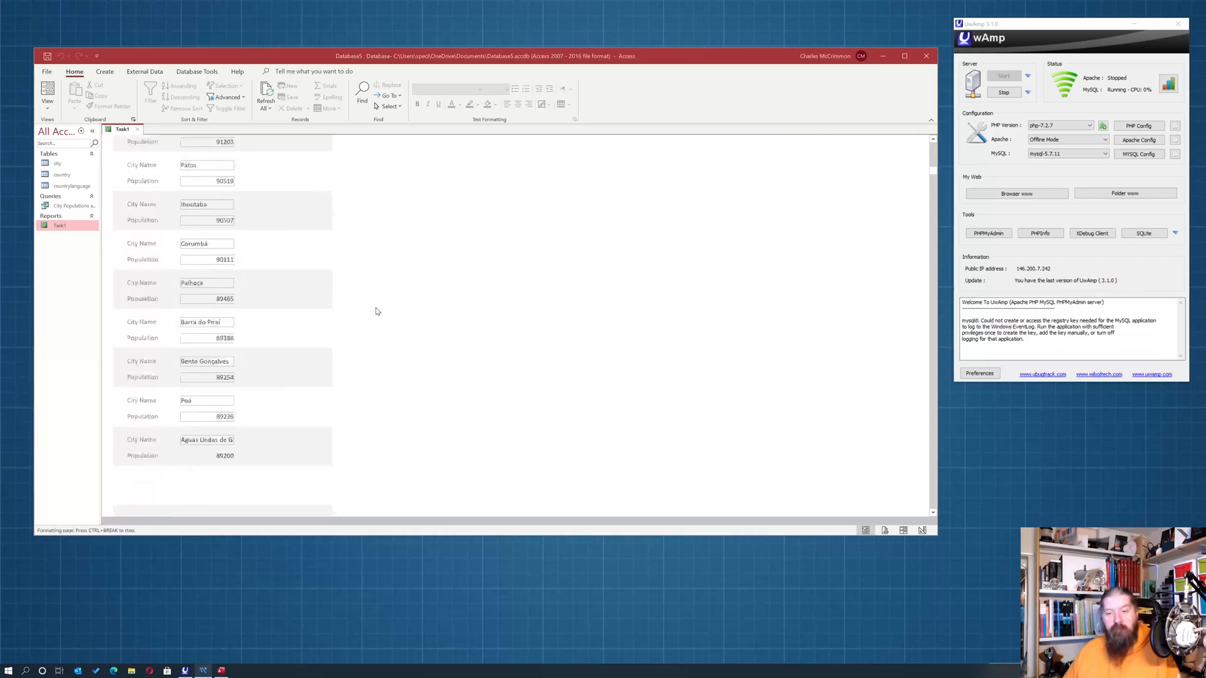
scroll(383, 312, "down", 15)
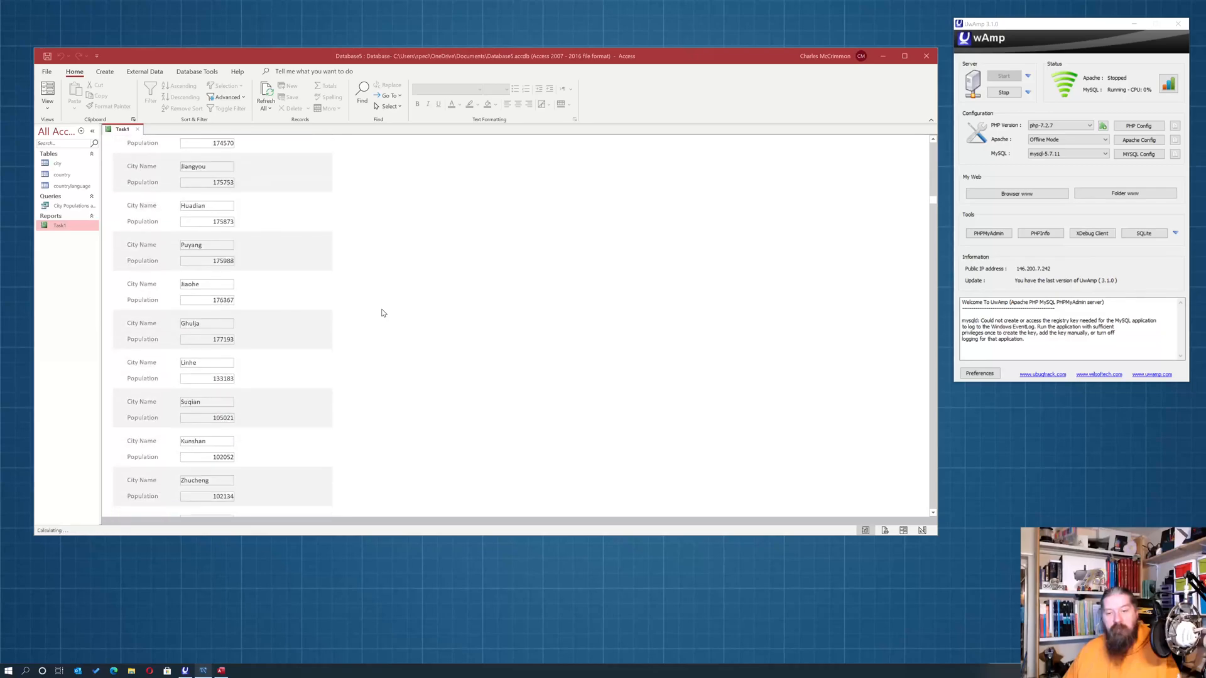
scroll(387, 313, "down", 15)
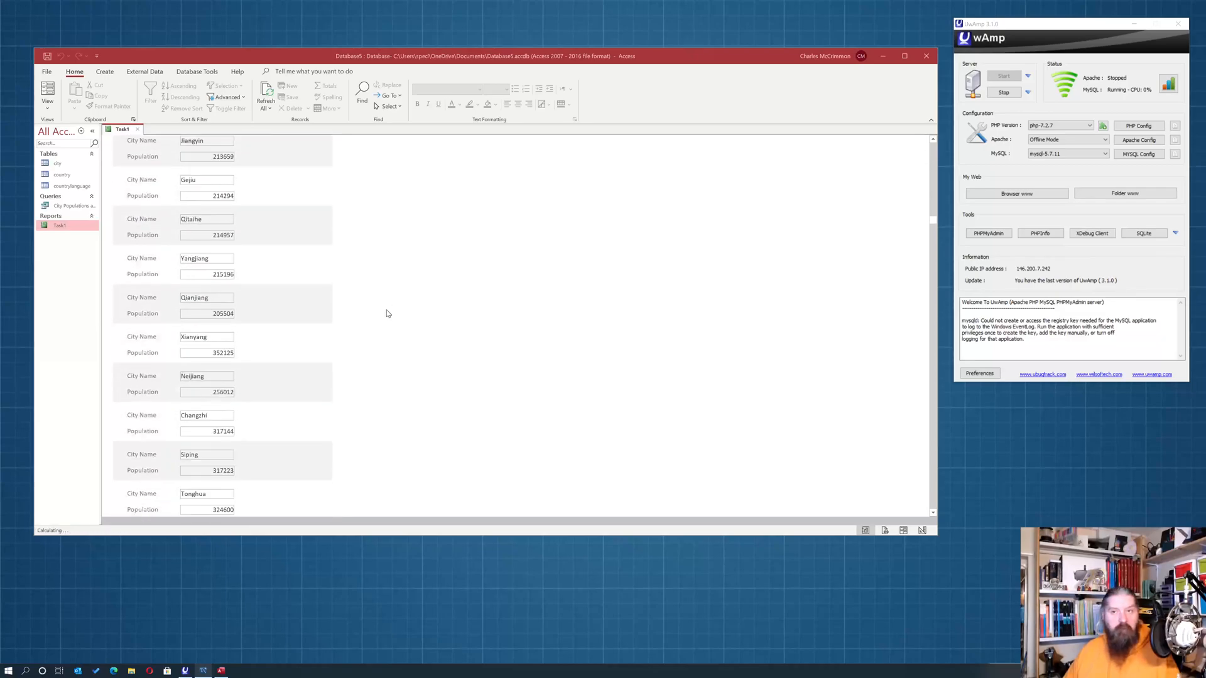
scroll(427, 377, "up", 15)
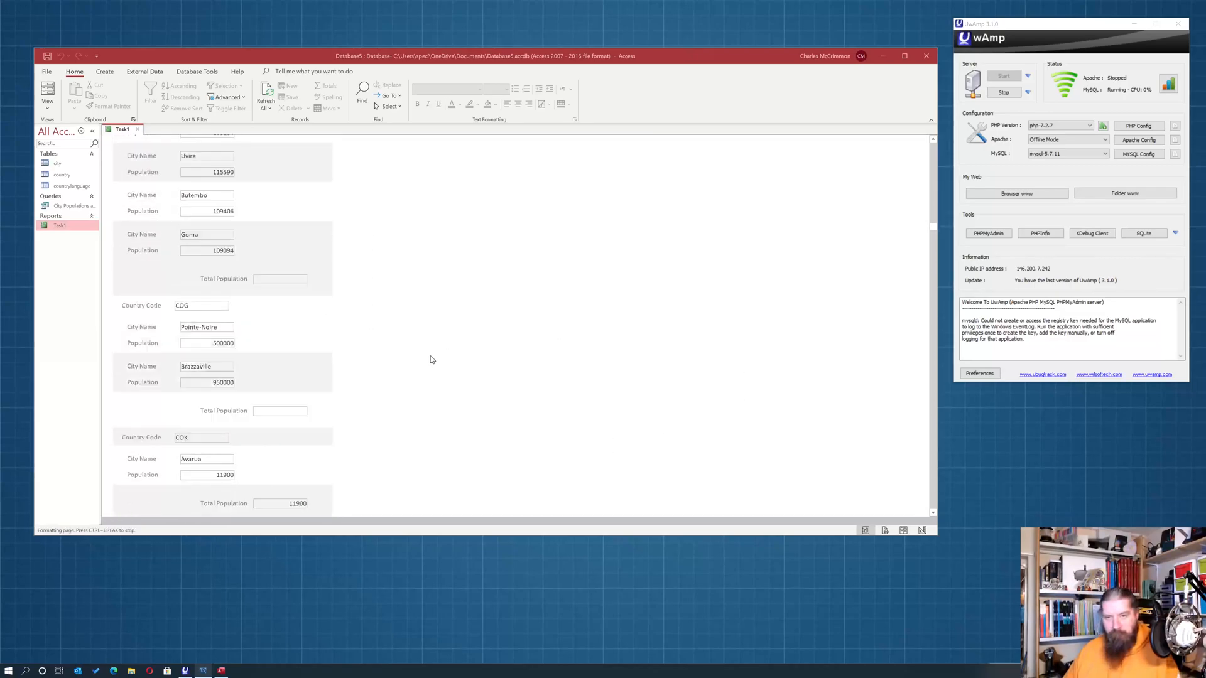
scroll(430, 383, "down", 10)
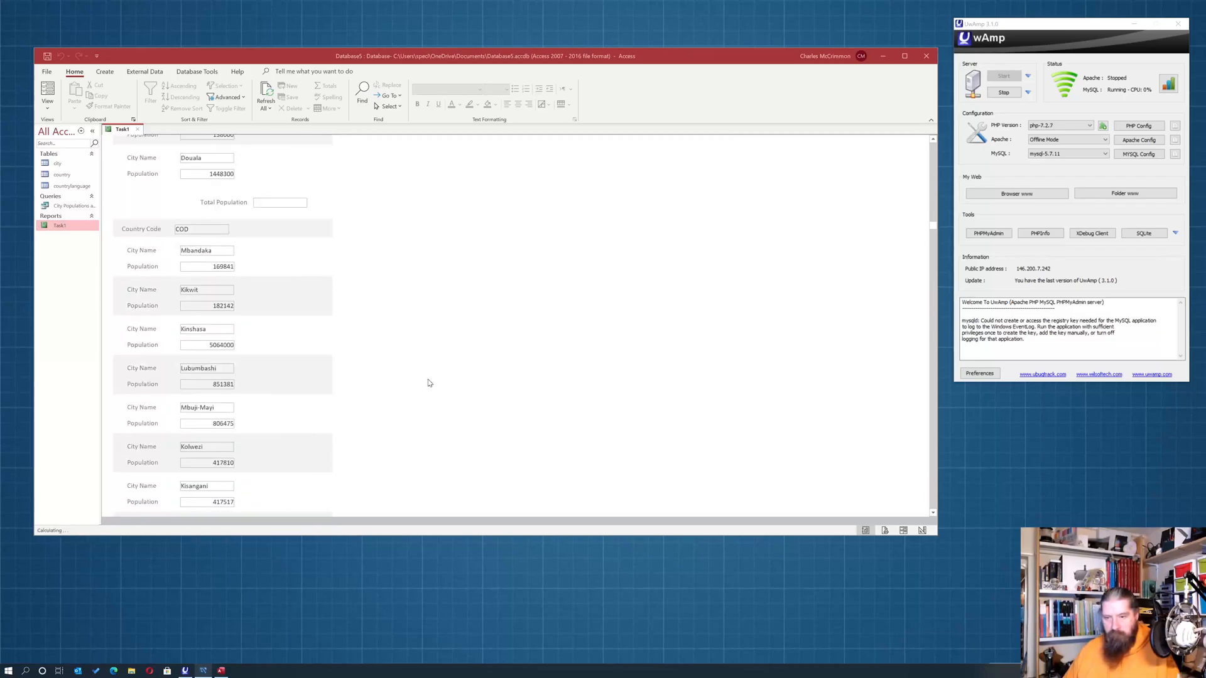